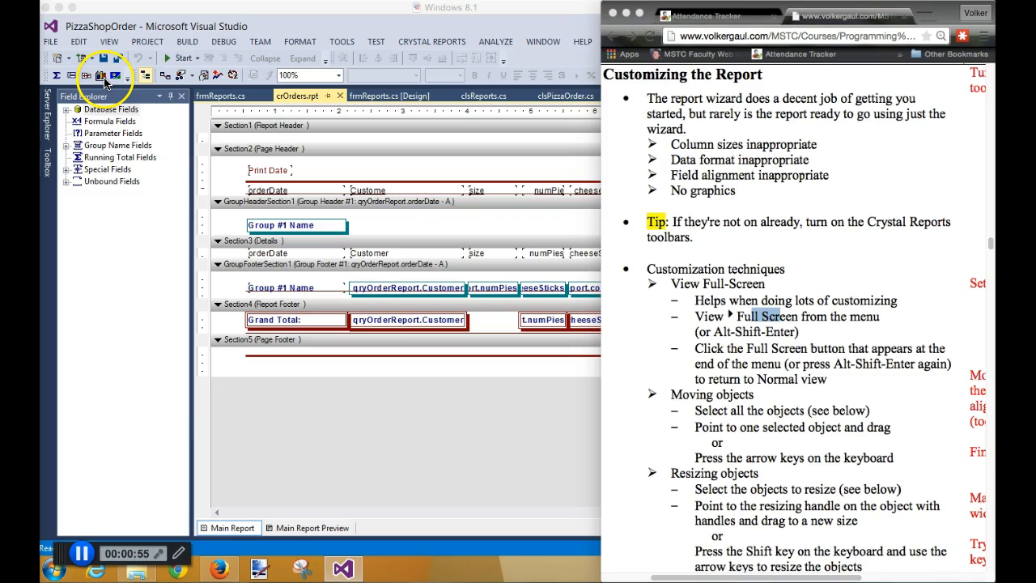
Select both Group #1 Name fields in the report and check that the Crystal Reports Insert, Layout and Main toolbars are enabled
click(491, 124)
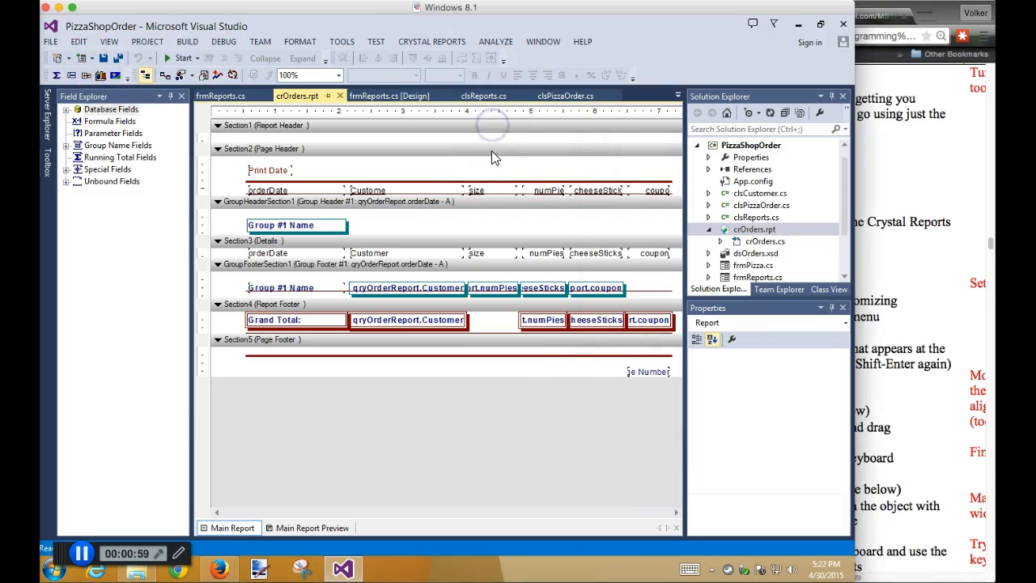
click(333, 225)
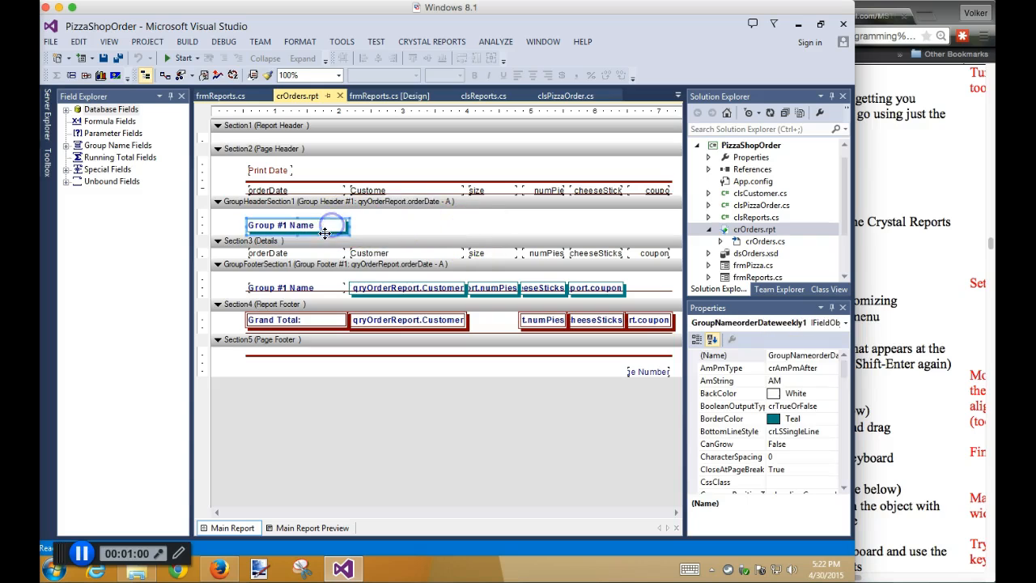
ctrl+click(302, 275)
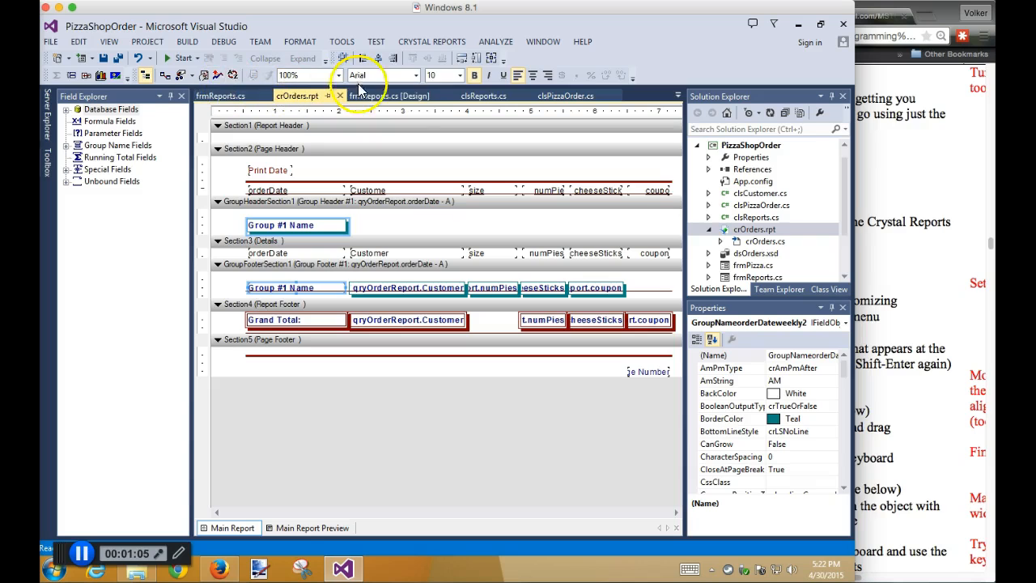
click(705, 69)
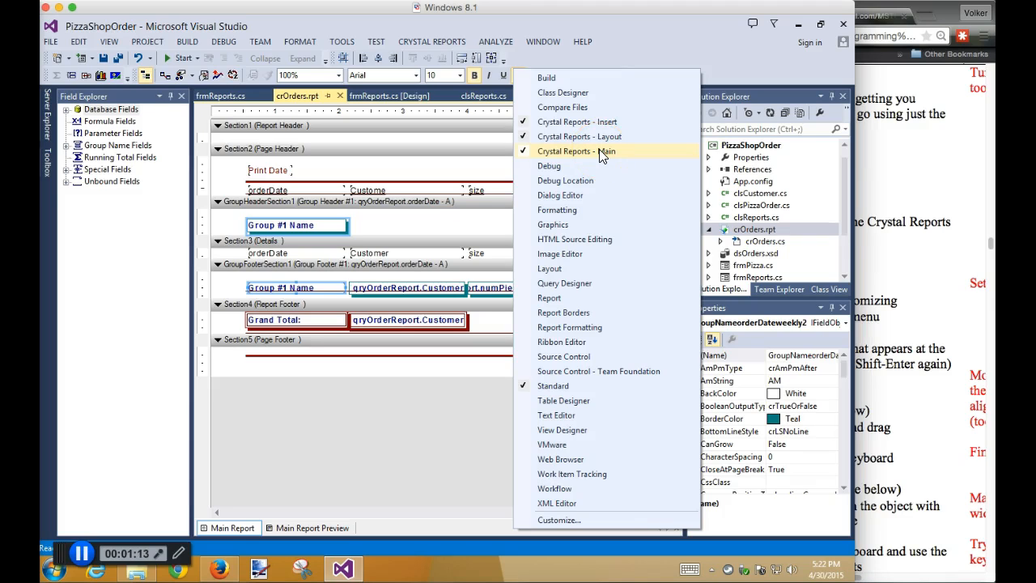
click(738, 54)
Switch to the course notes in the browser and read the customization techniques for full-screen view, moving and resizing objects
click(898, 245)
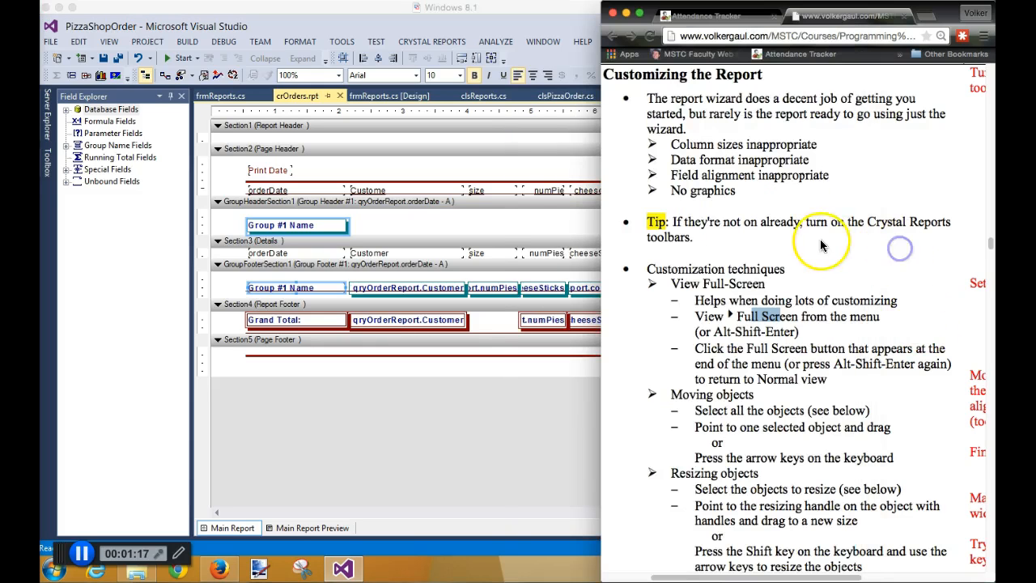
scroll(897, 247, down, 3)
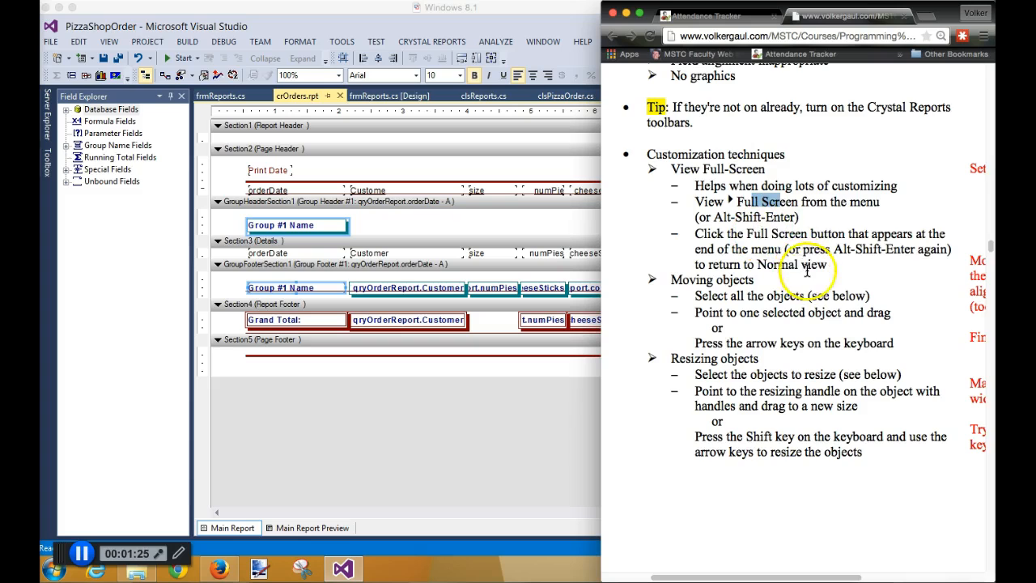
scroll(806, 263, down, 2)
scroll(810, 267, down, 1)
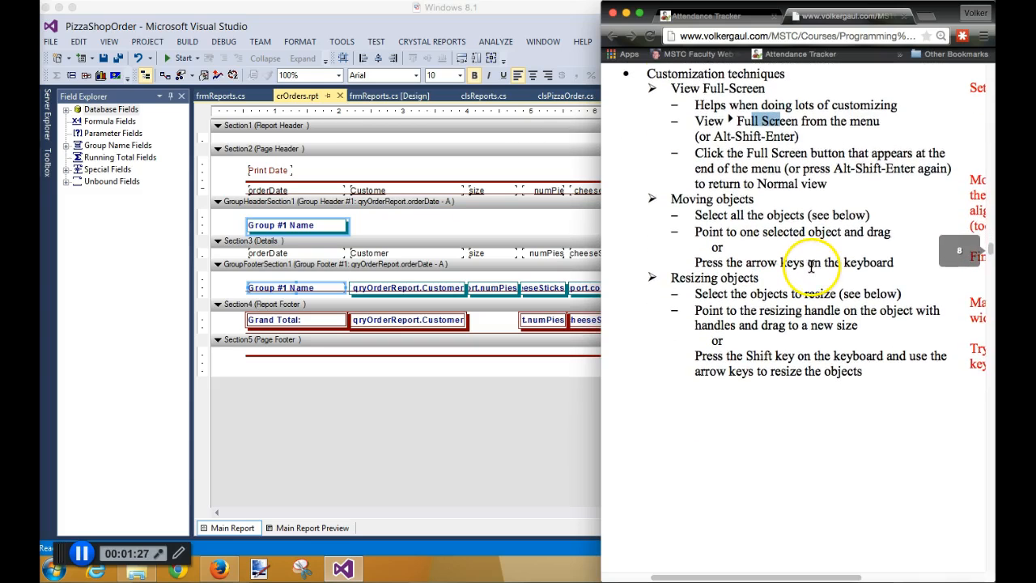
scroll(809, 264, down, 1)
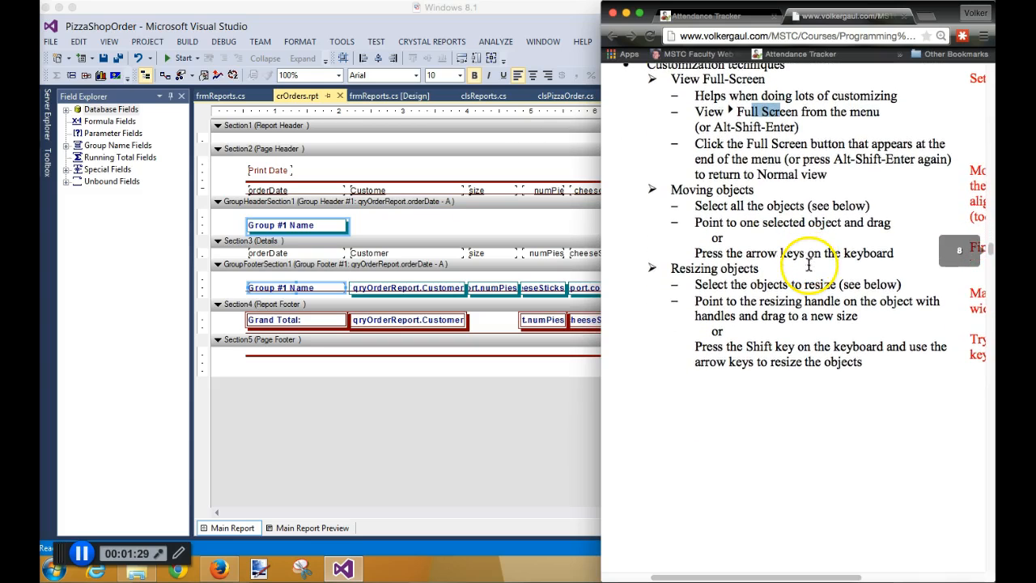
Return to the Visual Studio report designer and nudge the Print Date field in the page header slightly downward
click(451, 226)
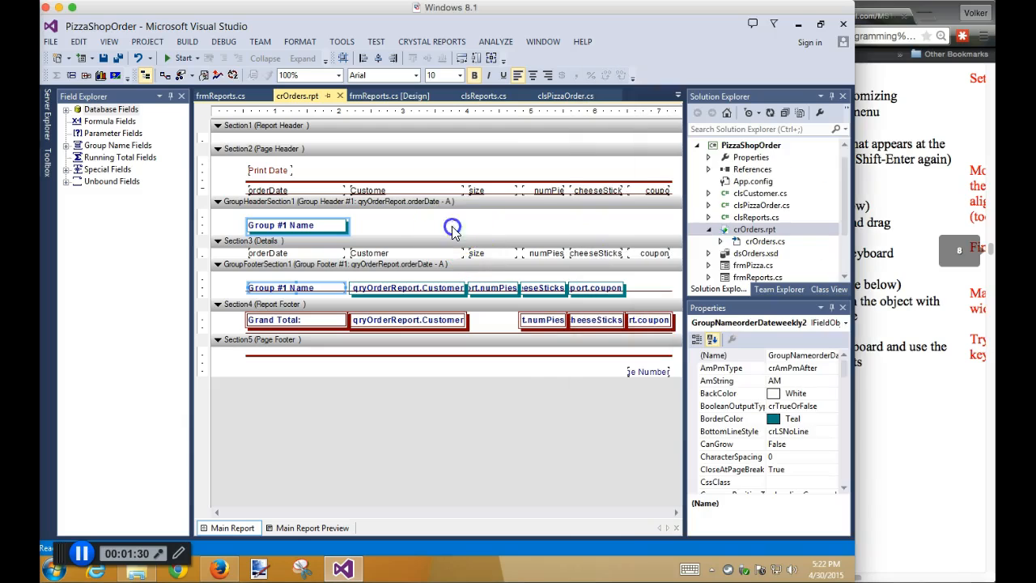
click(273, 175)
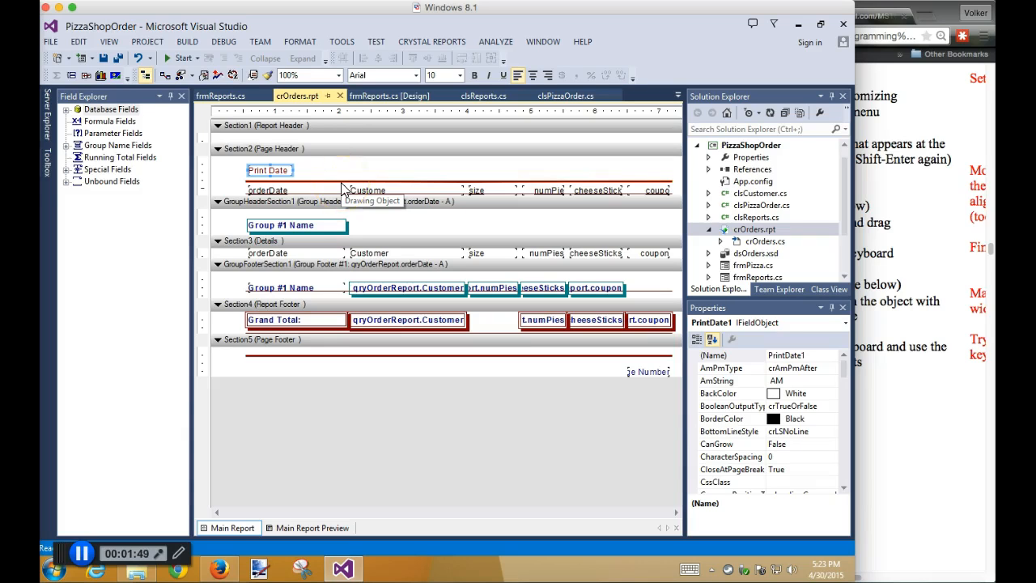
key(Right)
key(Right)
key(Right)
key(Right)
key(Right)
key(Left)
key(Left)
key(Left)
key(Left)
key(Left)
key(Left)
key(Right)
key(Up)
key(Down)
key(Down)
key(Up)
key(Left)
key(Right)
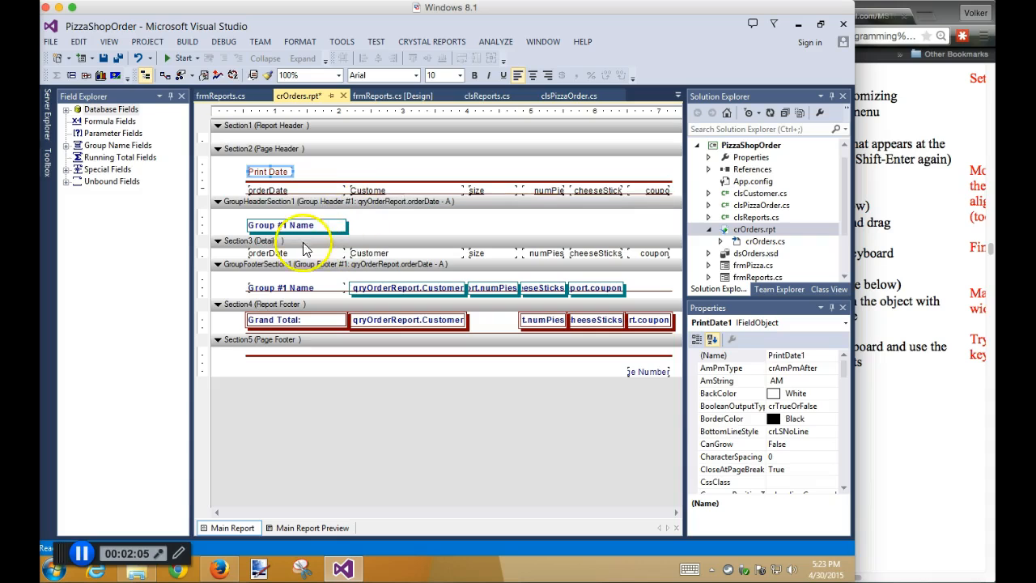
Delete the Group #1 Name field from the group footer section
click(291, 291)
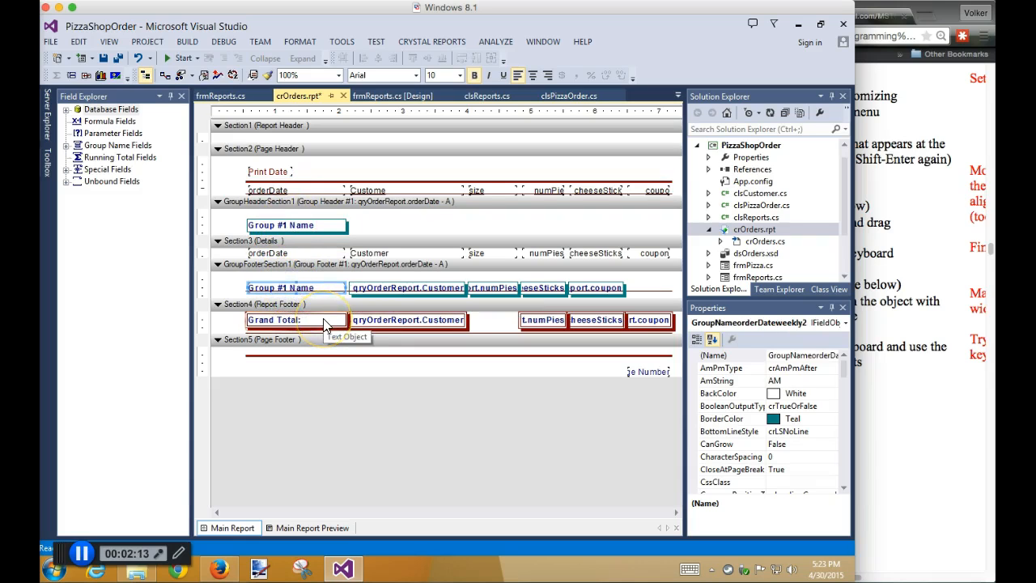
key(Delete)
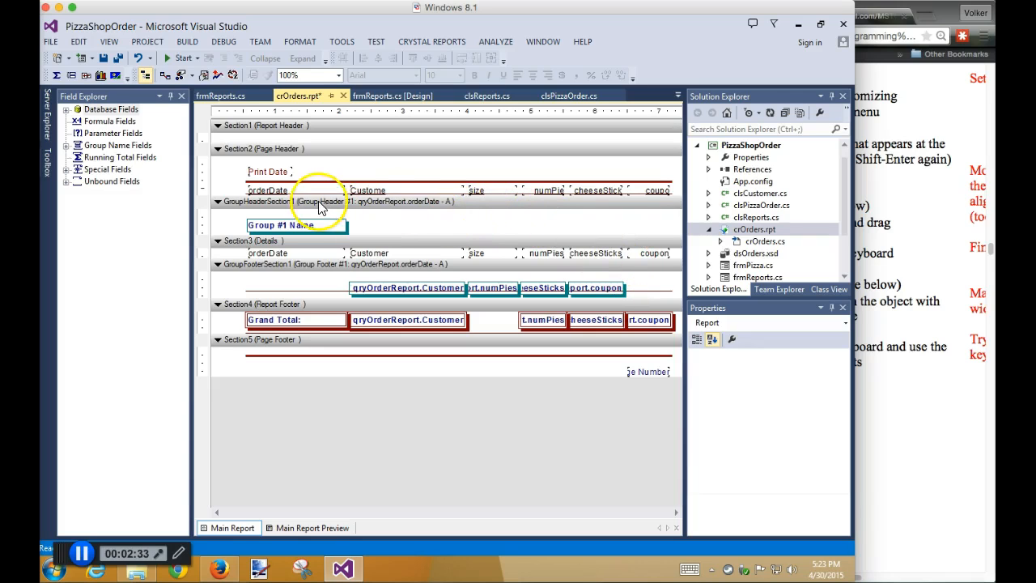
Change the orderDate column heading in the page header to "Order Date"
click(274, 190)
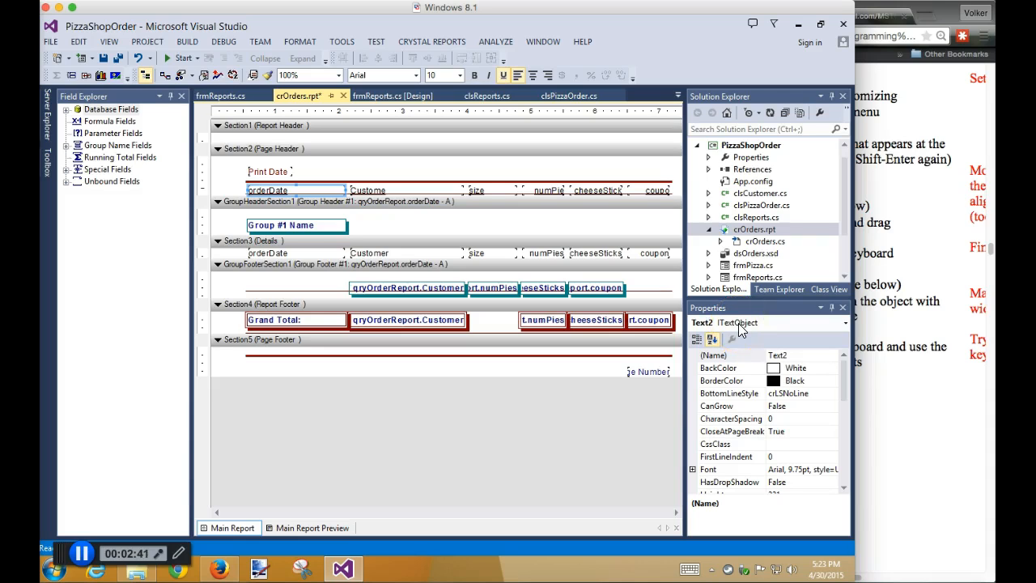
click(378, 254)
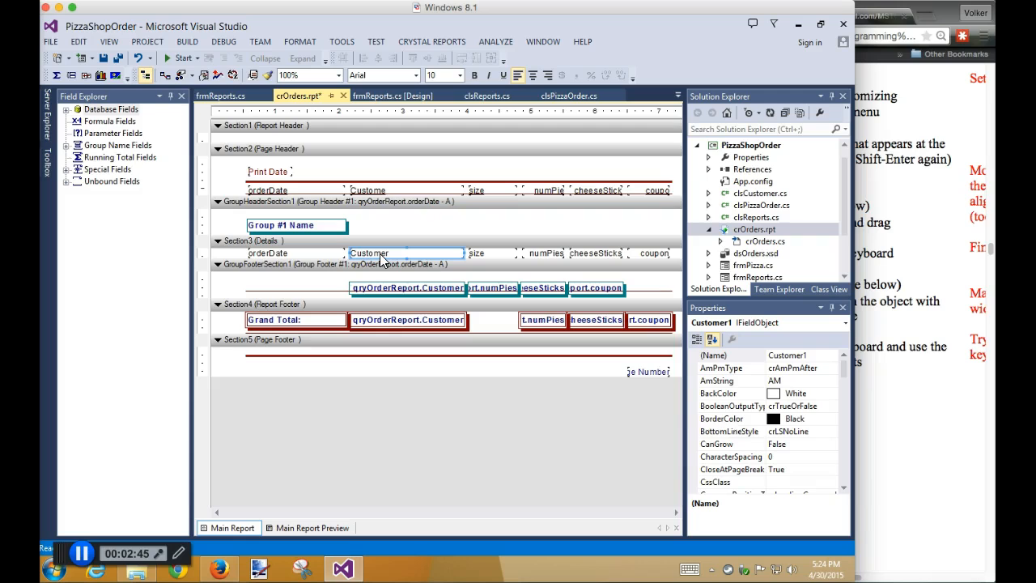
click(279, 189)
click(280, 189)
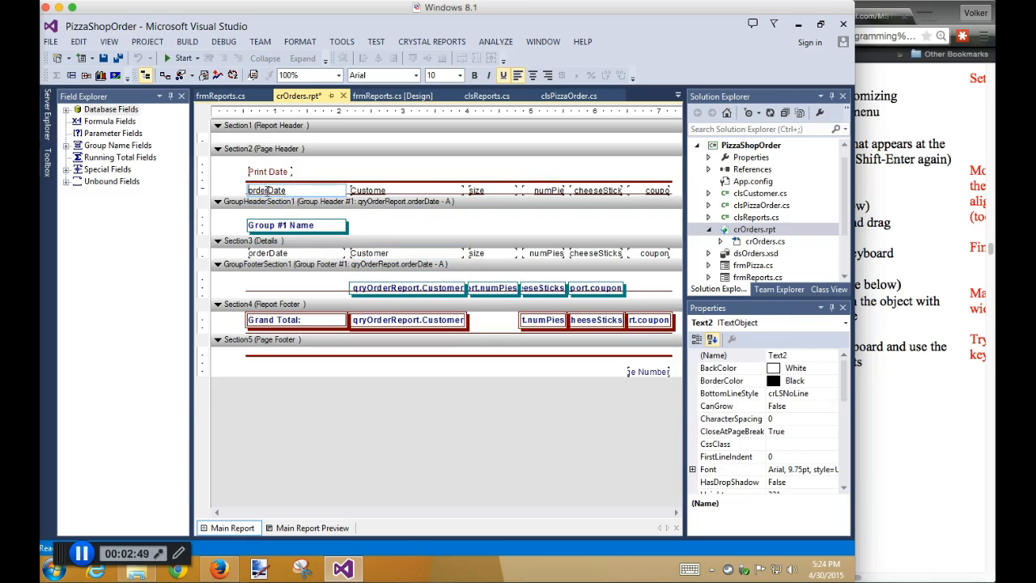
click(267, 191)
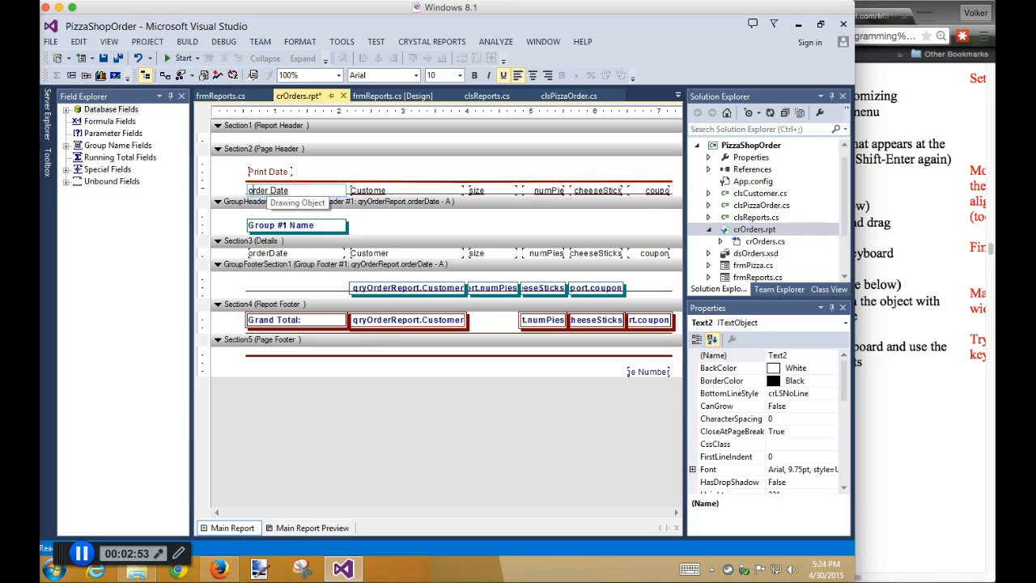
mouse_move(257, 191)
mouse_down()
mouse_move(248, 185)
mouse_move(324, 194)
mouse_up()
click(323, 173)
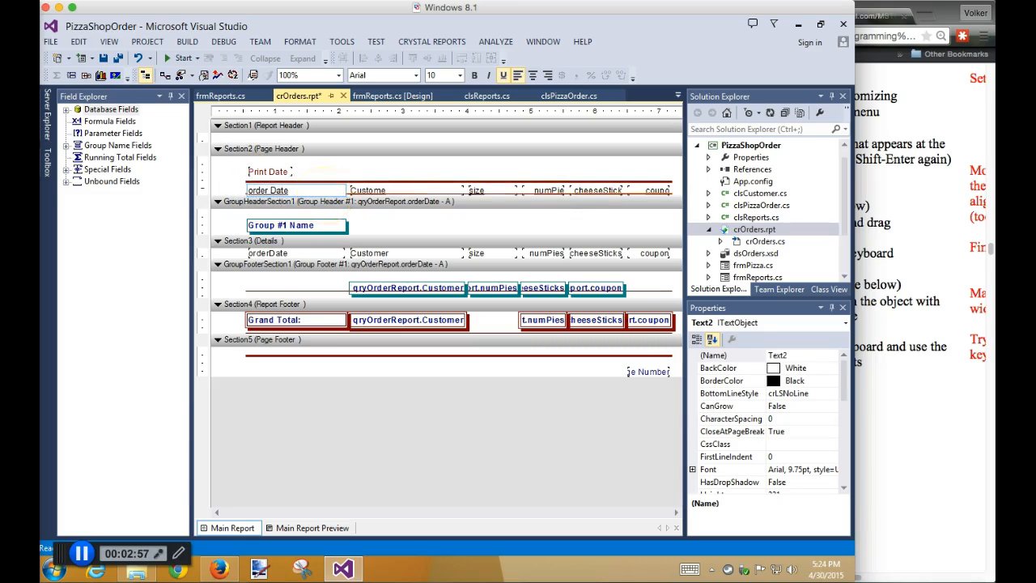
key(Delete)
text(O)
Open the Customer column heading for text editing, and change the size column heading to "Size"
click(389, 195)
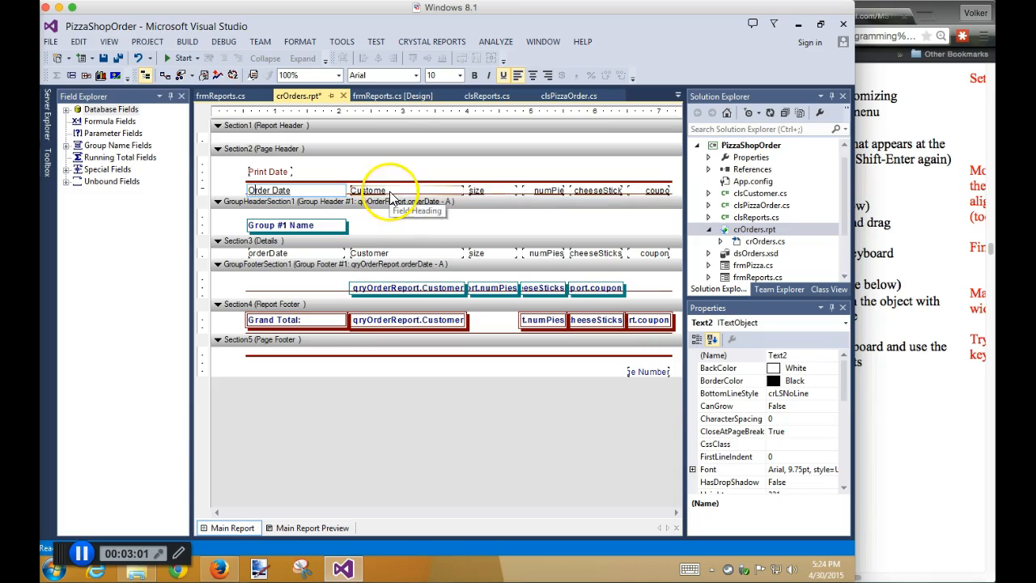
click(385, 189)
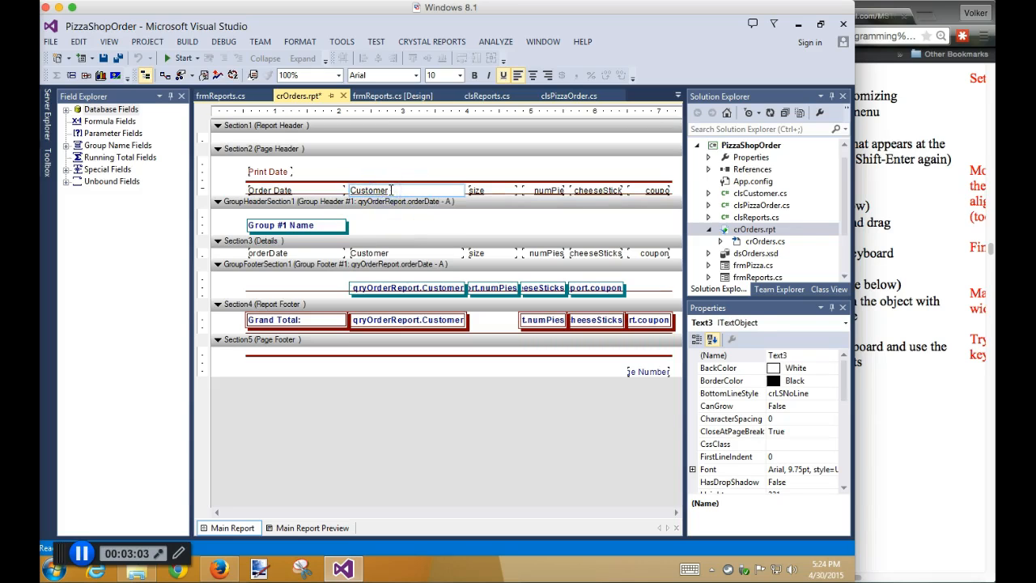
double_click(422, 189)
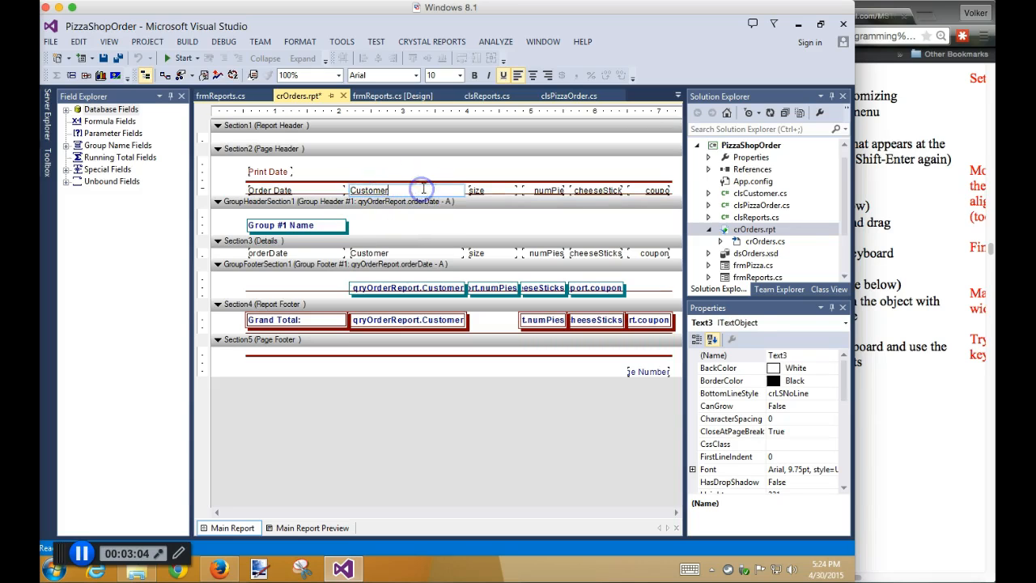
click(490, 201)
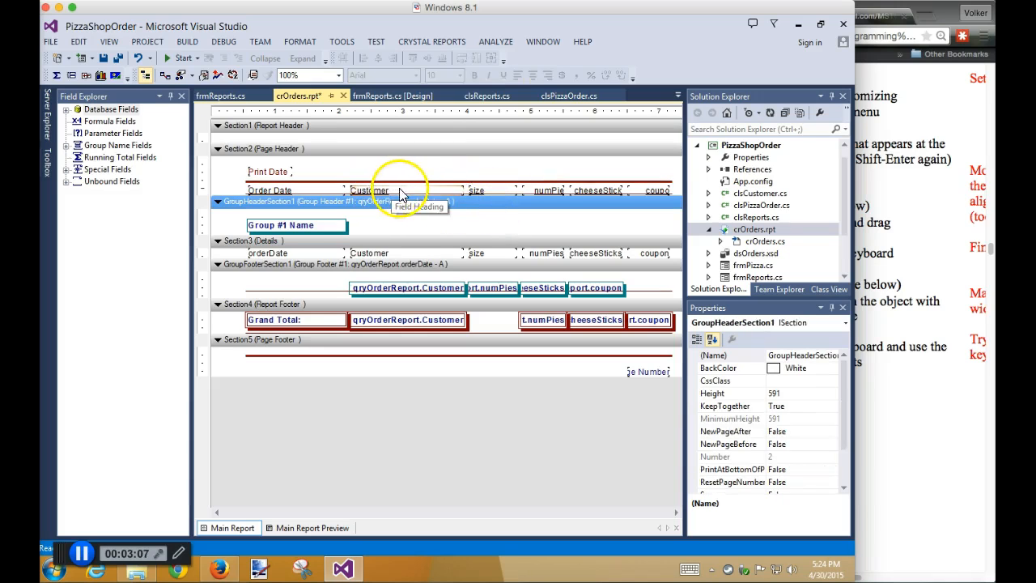
click(476, 190)
double_click(476, 190)
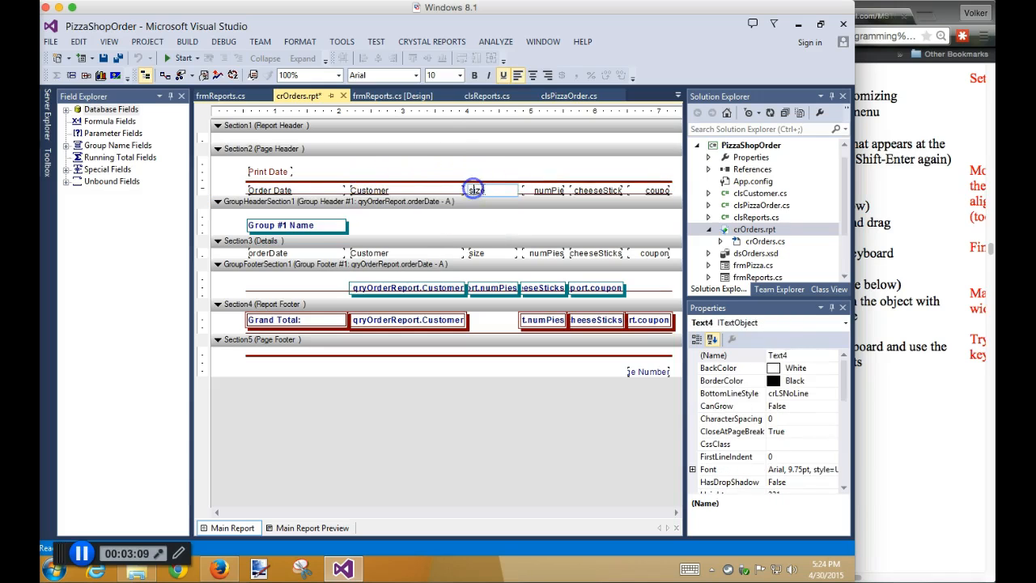
text(Size)
Change the numPies column heading in the page header to "# Pies"
click(539, 190)
drag(540, 189, 532, 190)
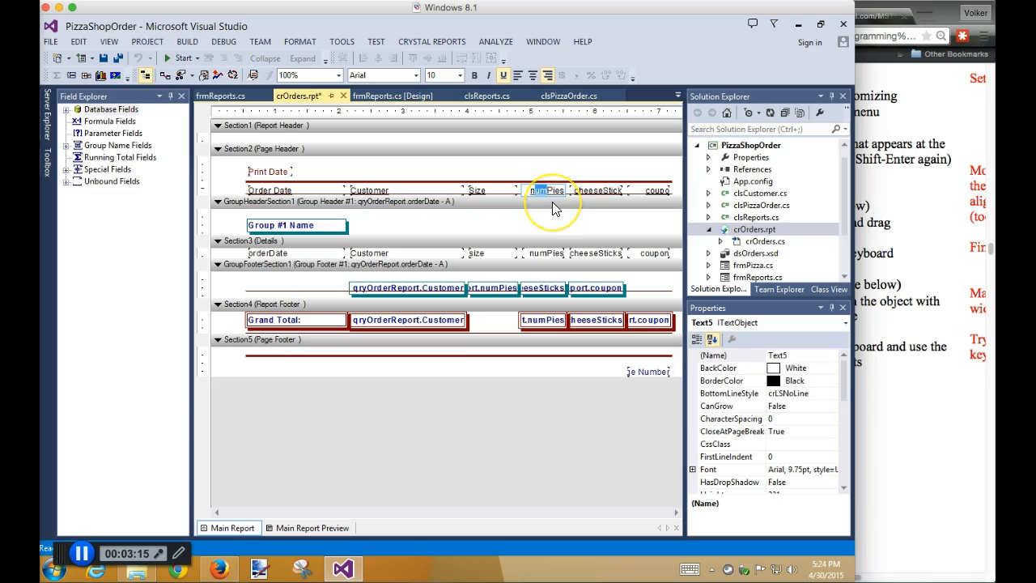
key(BackSpace)
text(#)
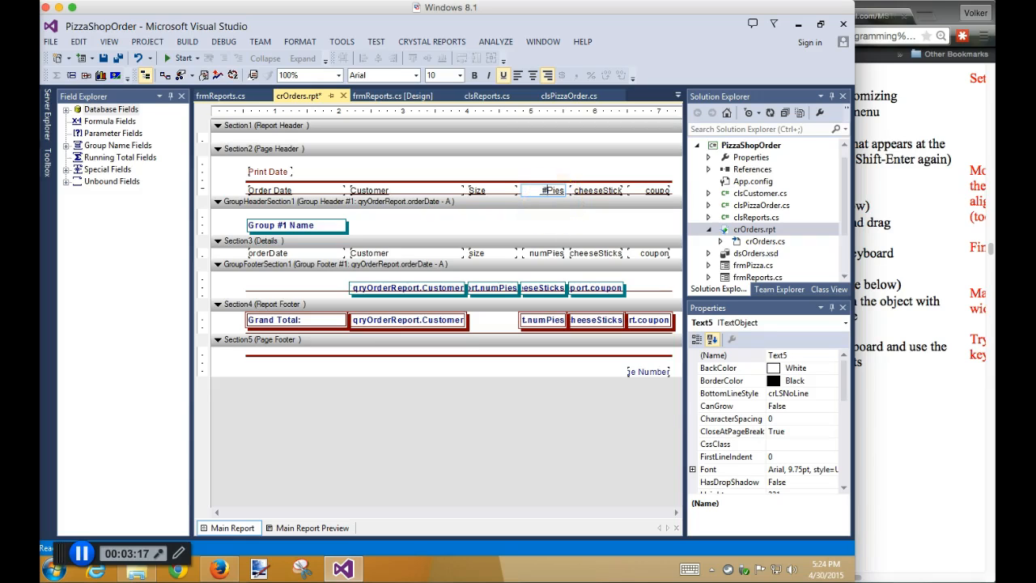
Change the cheeseSticks column heading to "Cheese Sticks" and widen its box slightly toward the # Pies heading to fit the text
click(594, 199)
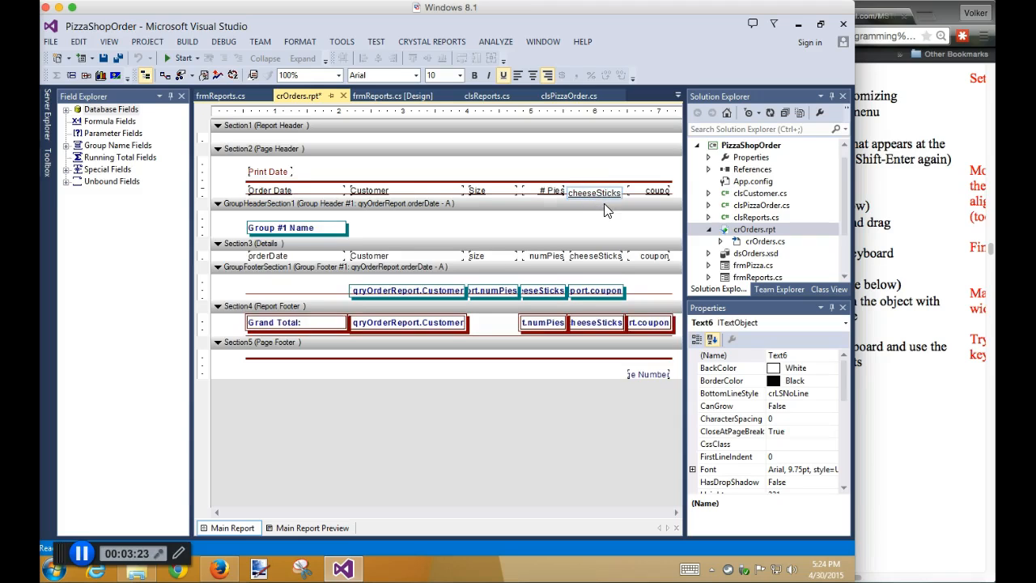
key(Delete)
key(ctrl+z)
click(613, 164)
click(607, 191)
double_click(603, 194)
click(570, 194)
click(589, 167)
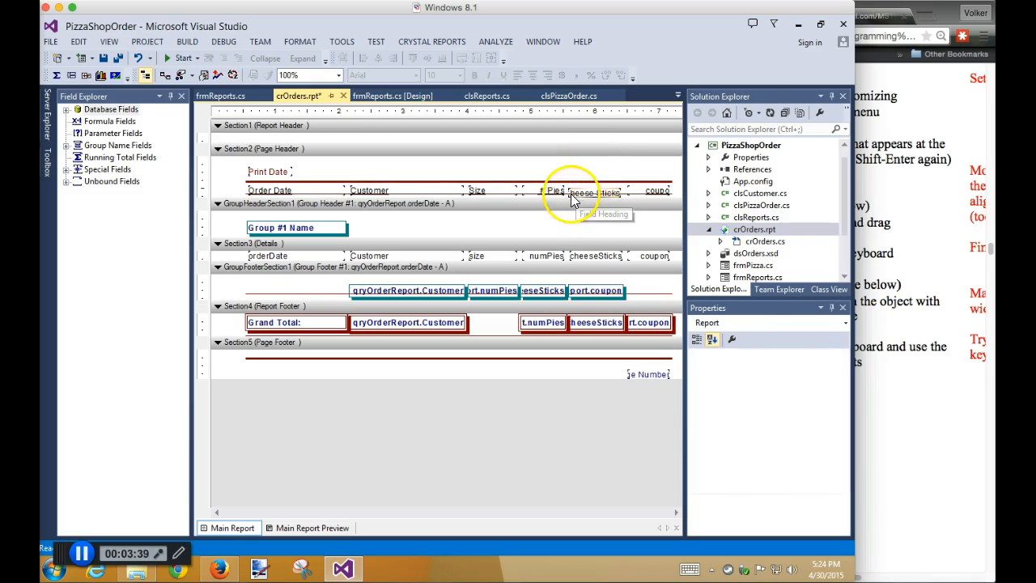
click(587, 192)
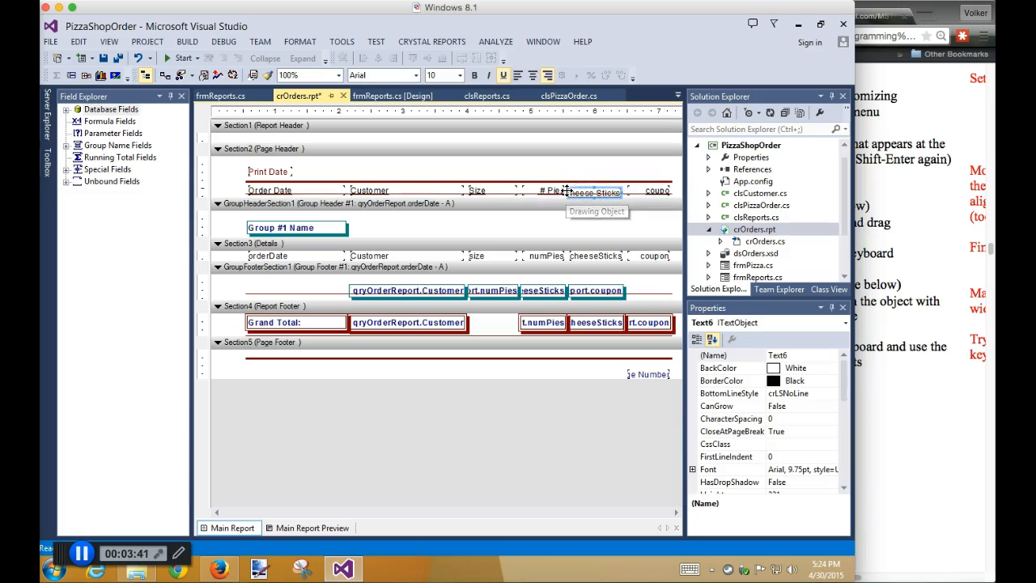
click(558, 191)
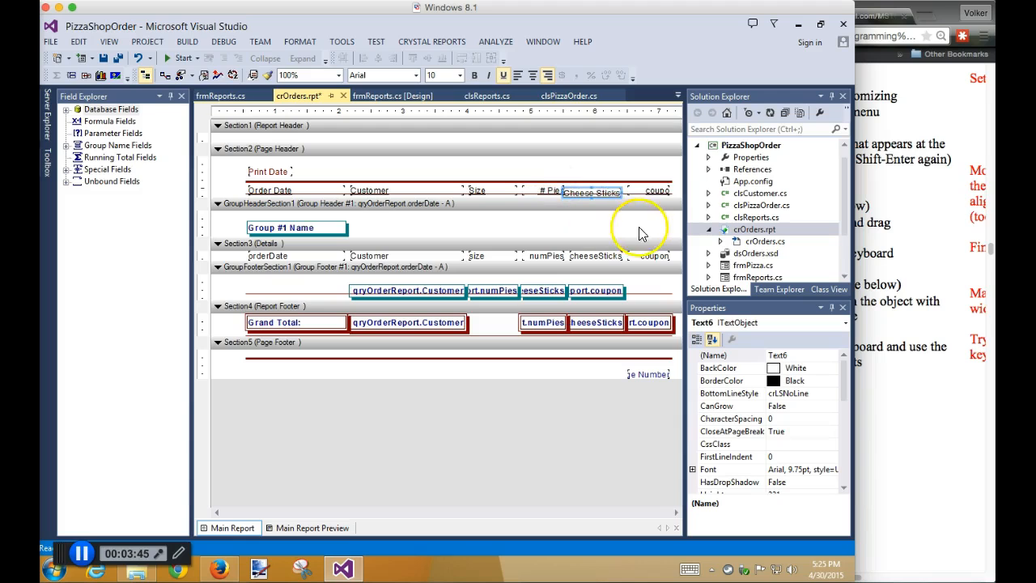
Change the coupon column heading in the page header to "Coupon"
click(654, 191)
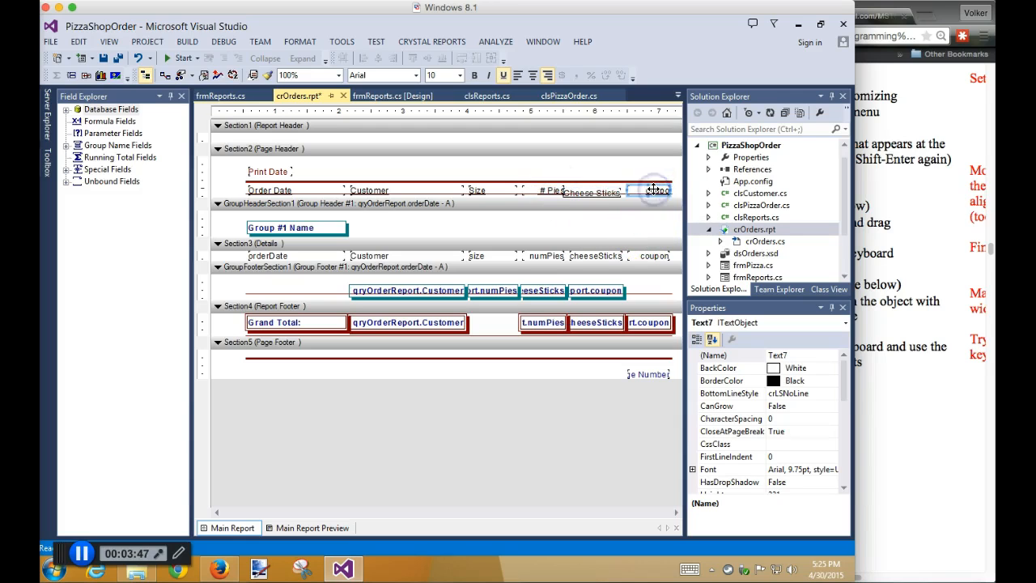
double_click(653, 190)
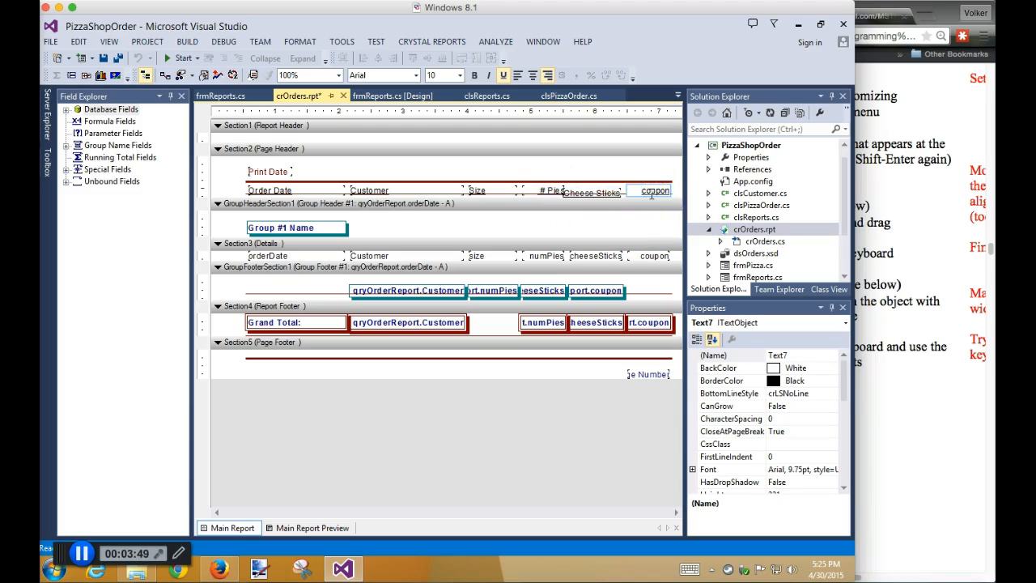
text(C)
click(600, 169)
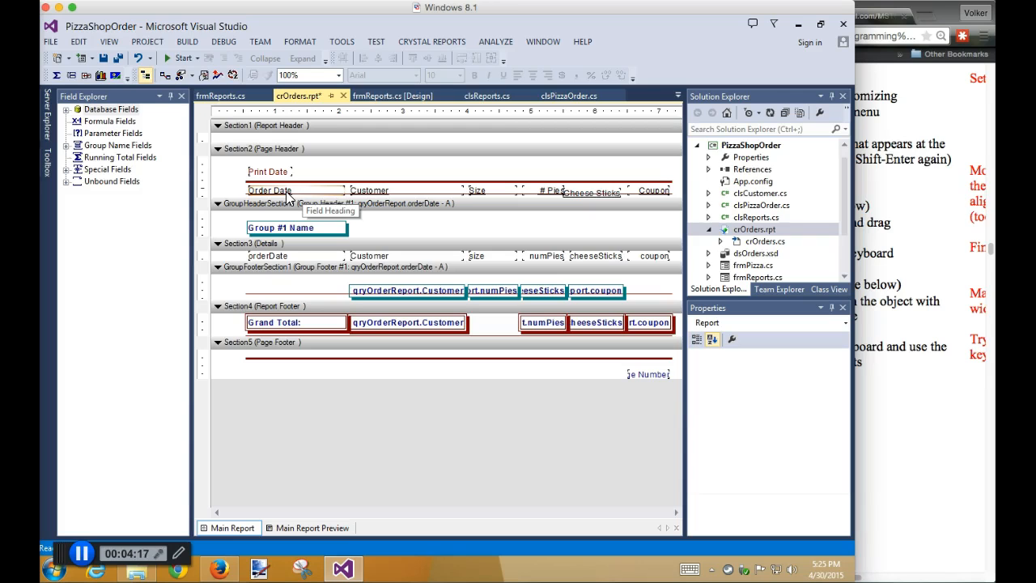
Remove the underline from all six column headings in the page header, from Order Date through Coupon
click(286, 194)
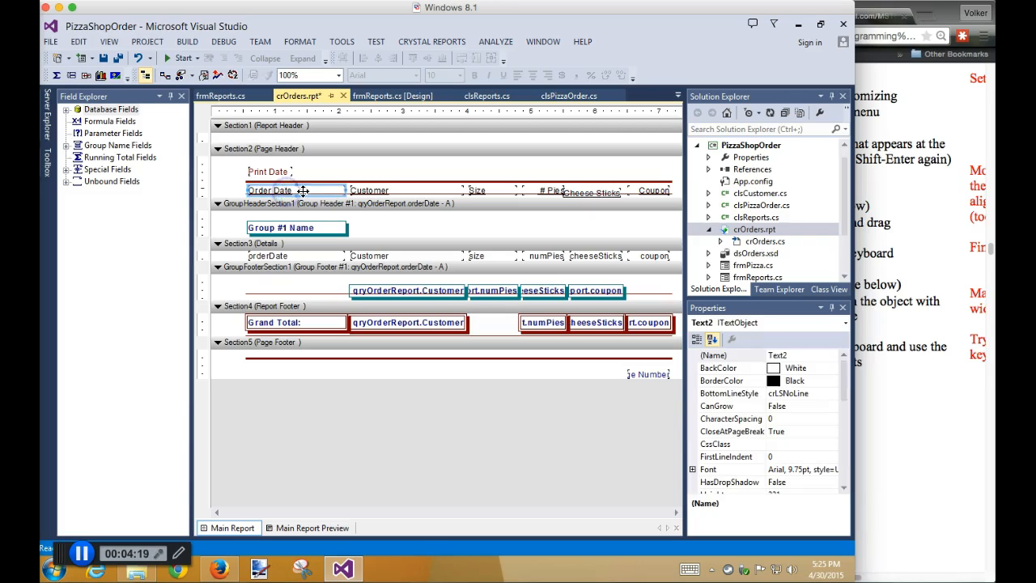
ctrl+click(417, 192)
ctrl+click(484, 190)
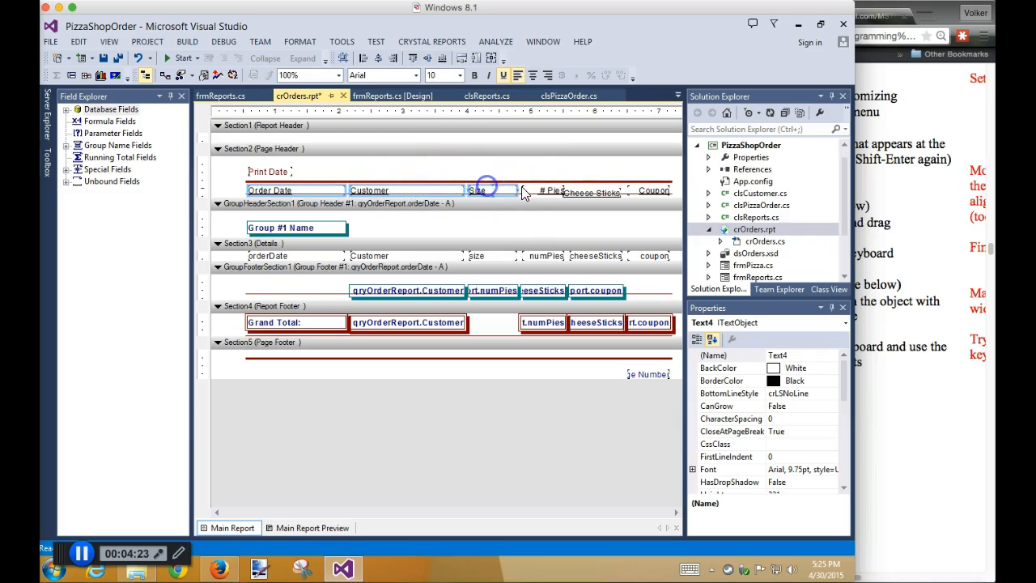
ctrl+click(541, 190)
ctrl+click(587, 194)
ctrl+click(650, 190)
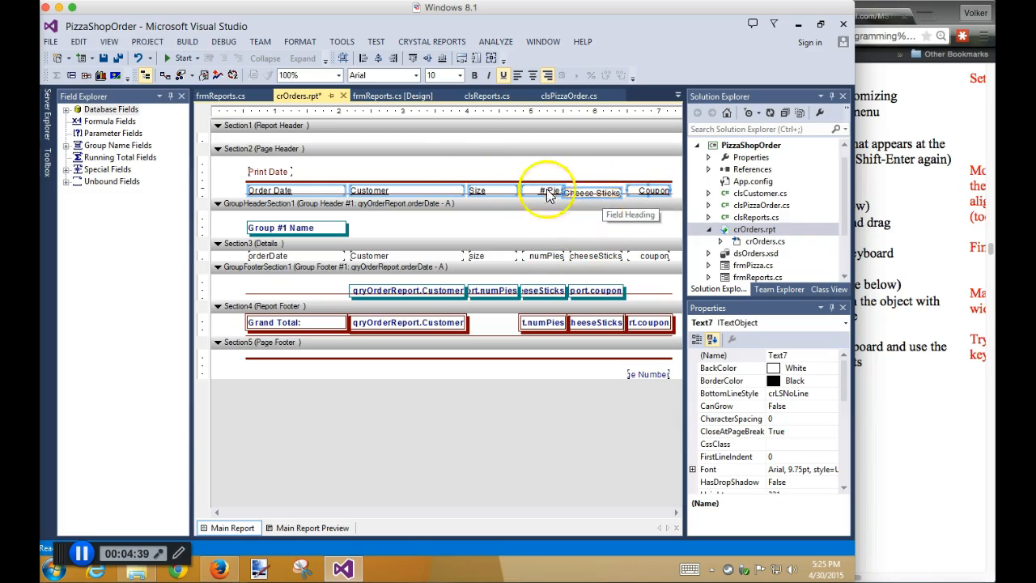
click(503, 75)
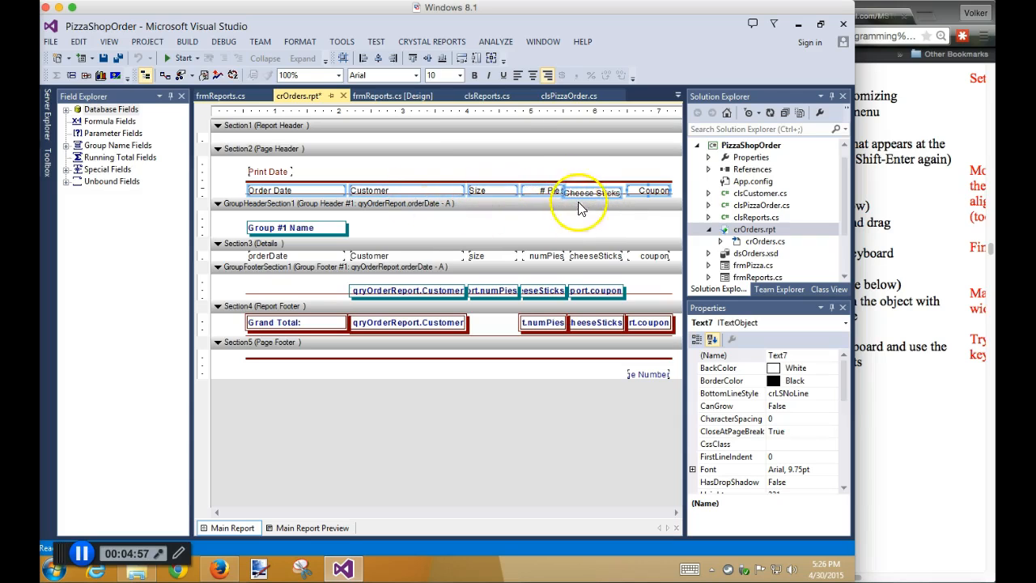
Align the tops of all six column headings using the Coupon heading as reference, and clear the selection
ctrl+click(653, 188)
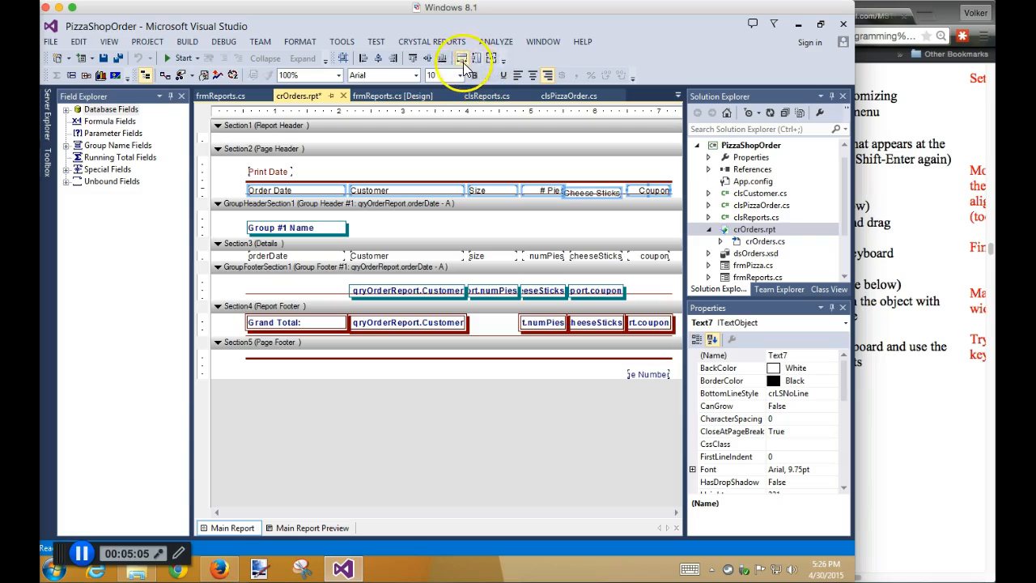
click(413, 58)
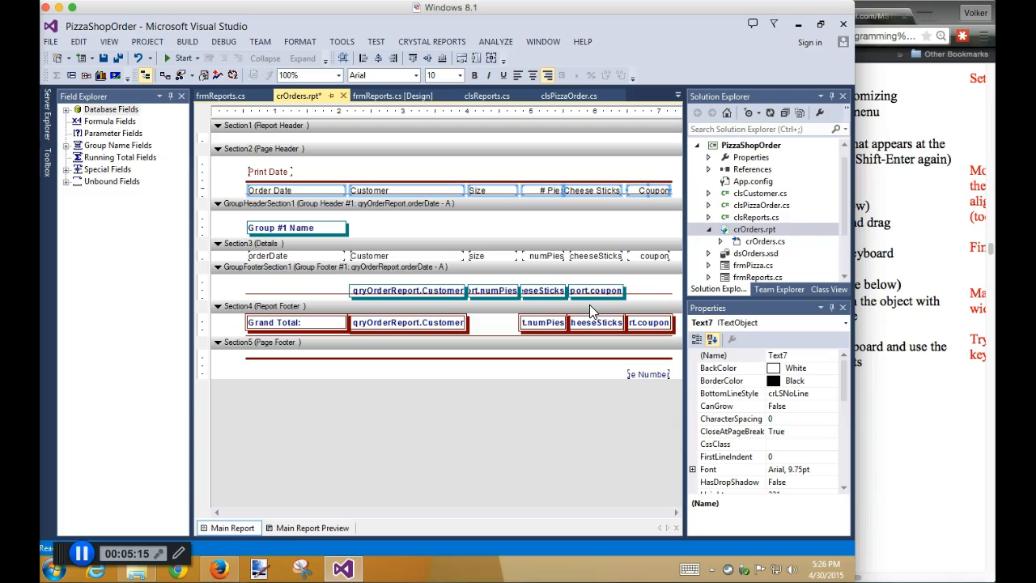
click(398, 162)
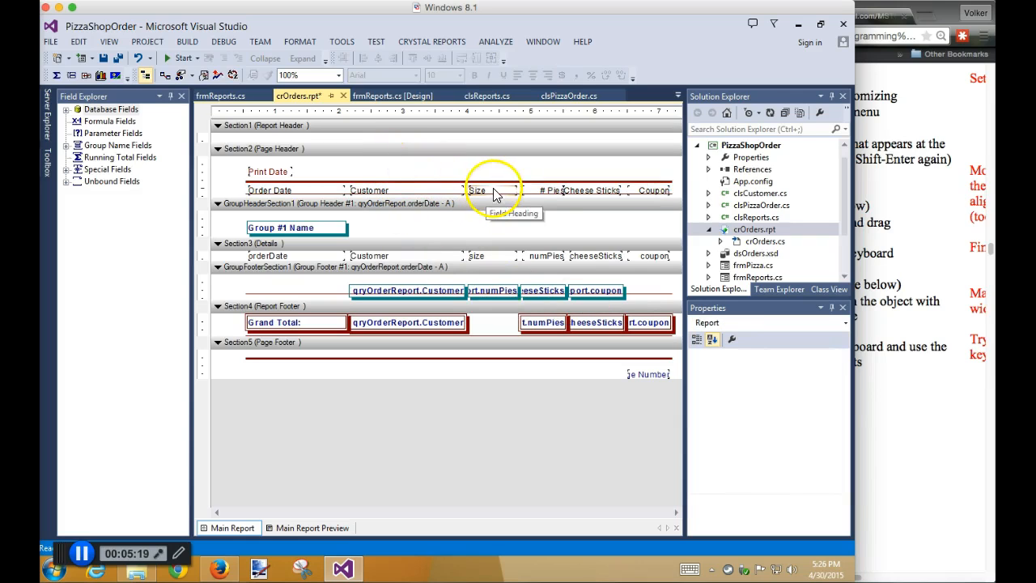
Nudge the # Pies heading down and right into line, and narrow it together with the numPies details field to fit the heading text
click(550, 193)
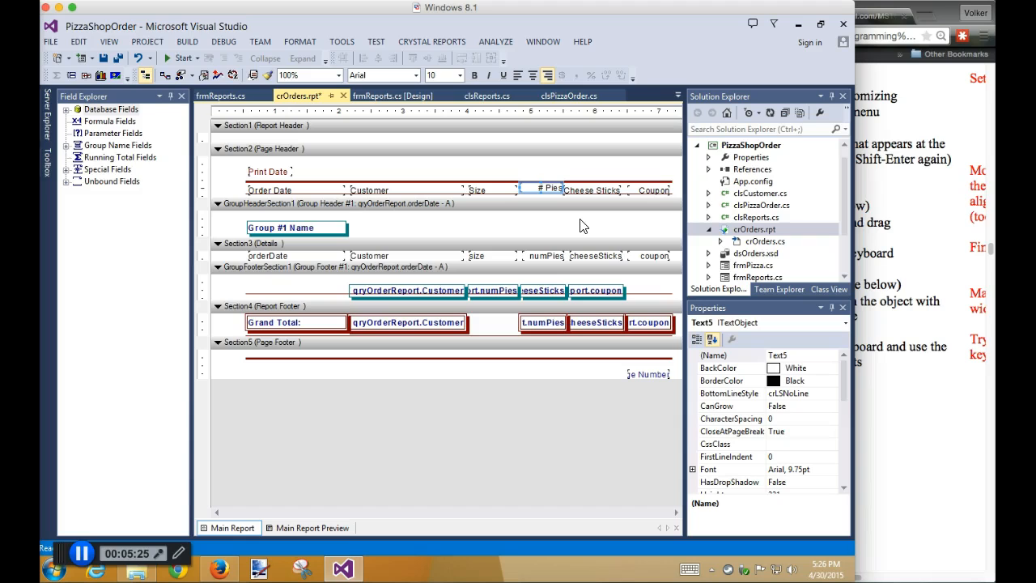
key(Down)
key(Right)
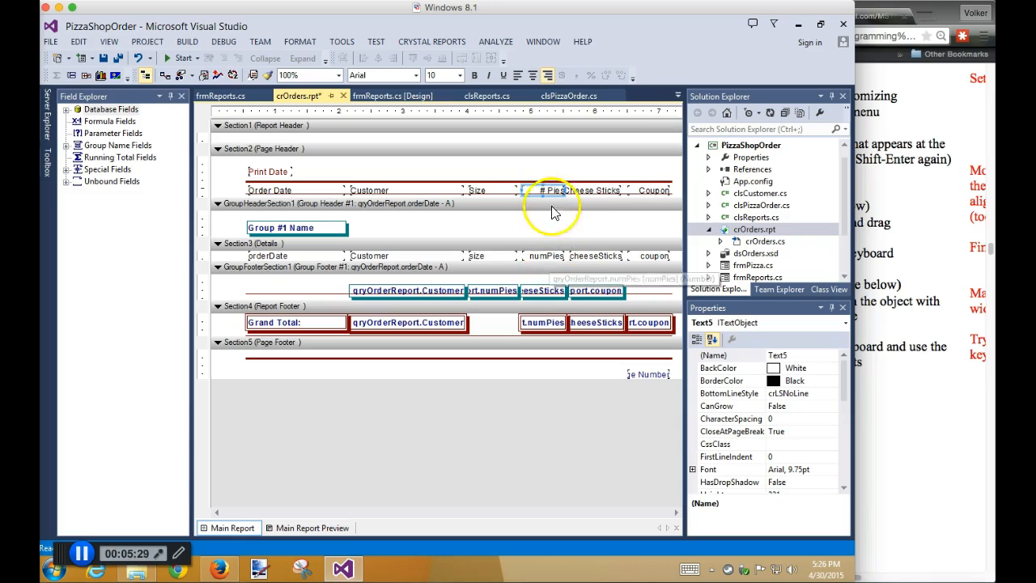
ctrl+click(540, 256)
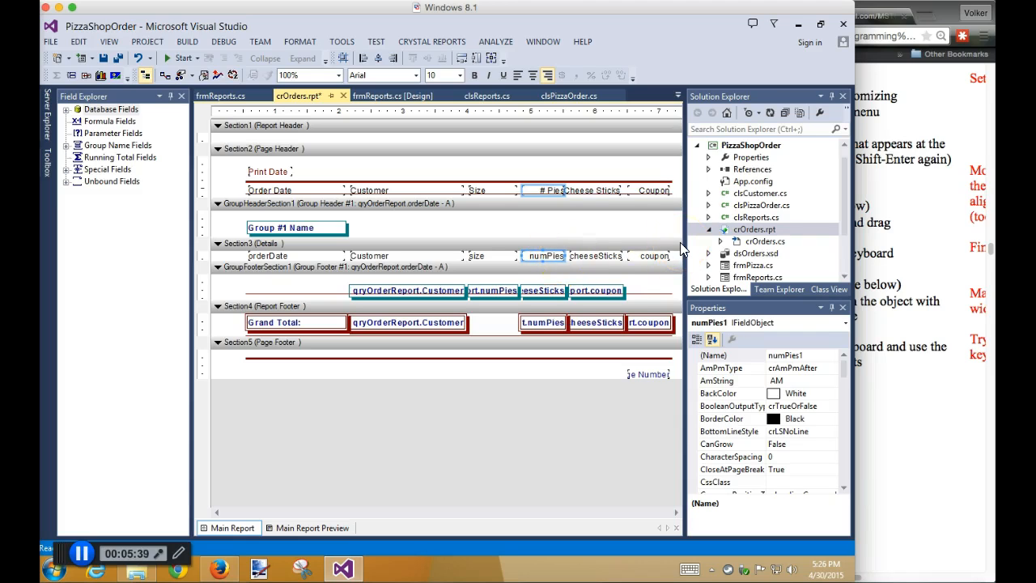
key(shift+Left)
key(shift+Left)
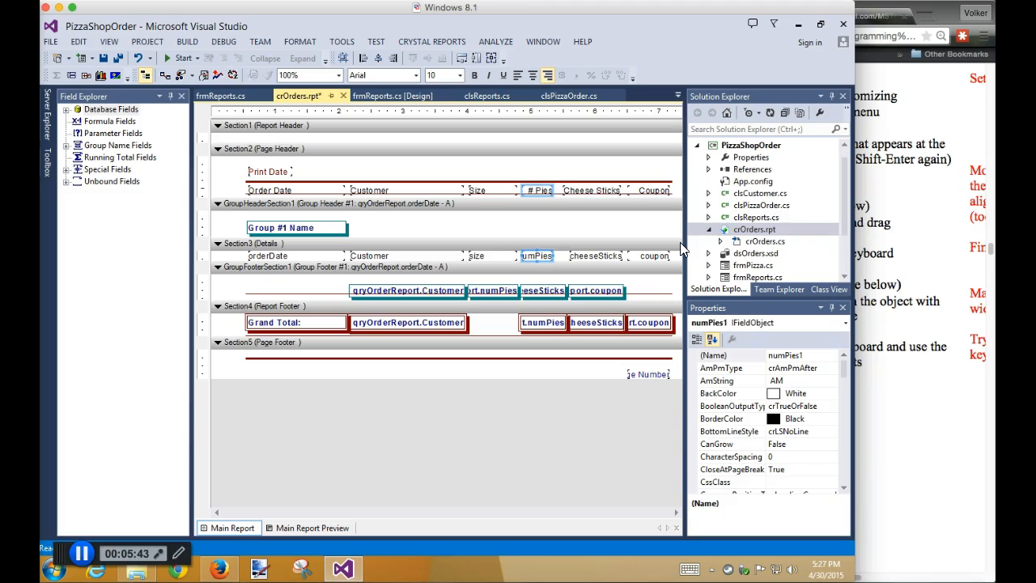
key(shift+Left)
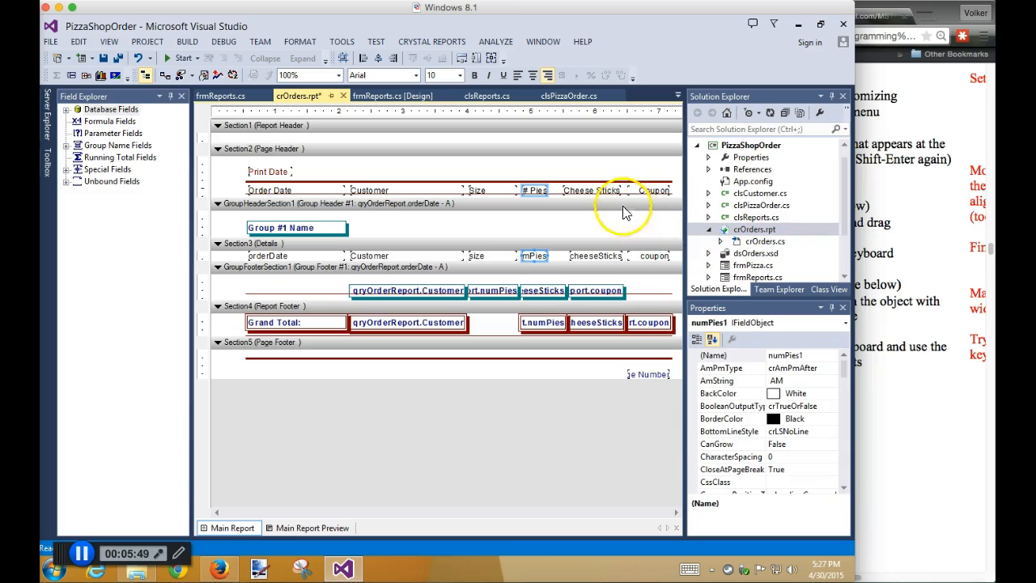
Make the cheeseSticks details field as wide as the Cheese Sticks heading and align the left edges of both
click(591, 189)
ctrl+click(599, 257)
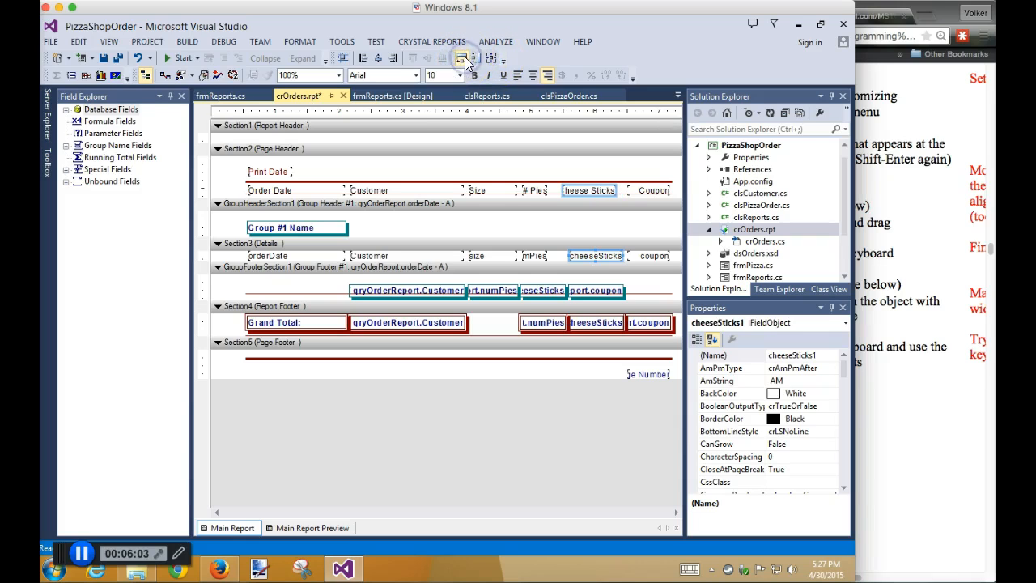
click(463, 59)
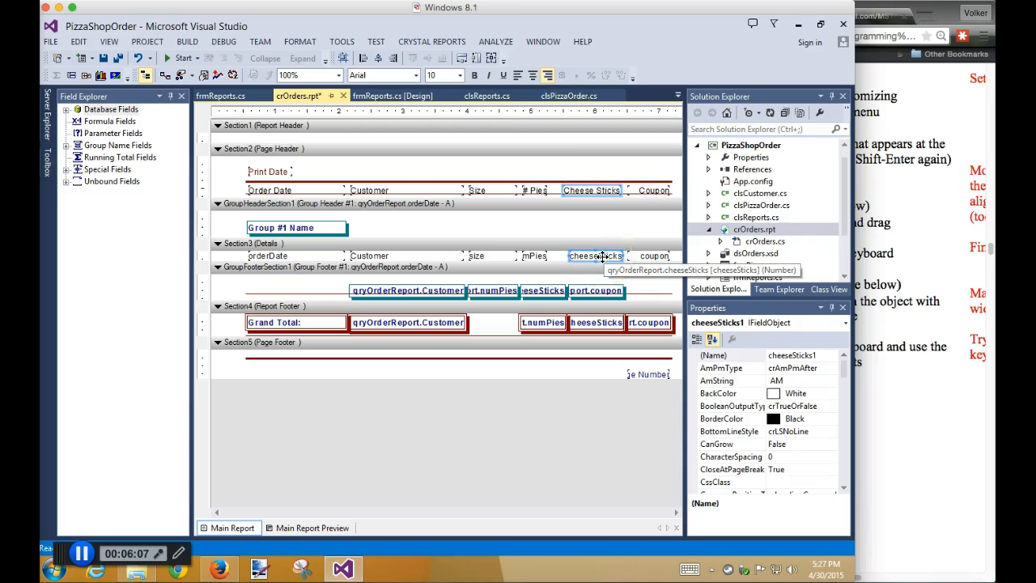
click(599, 192)
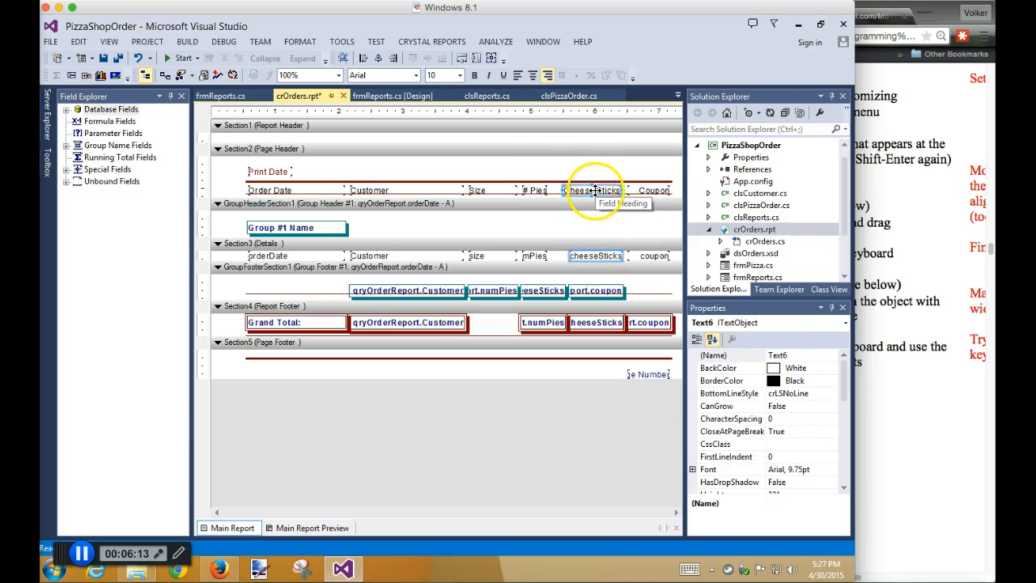
click(462, 61)
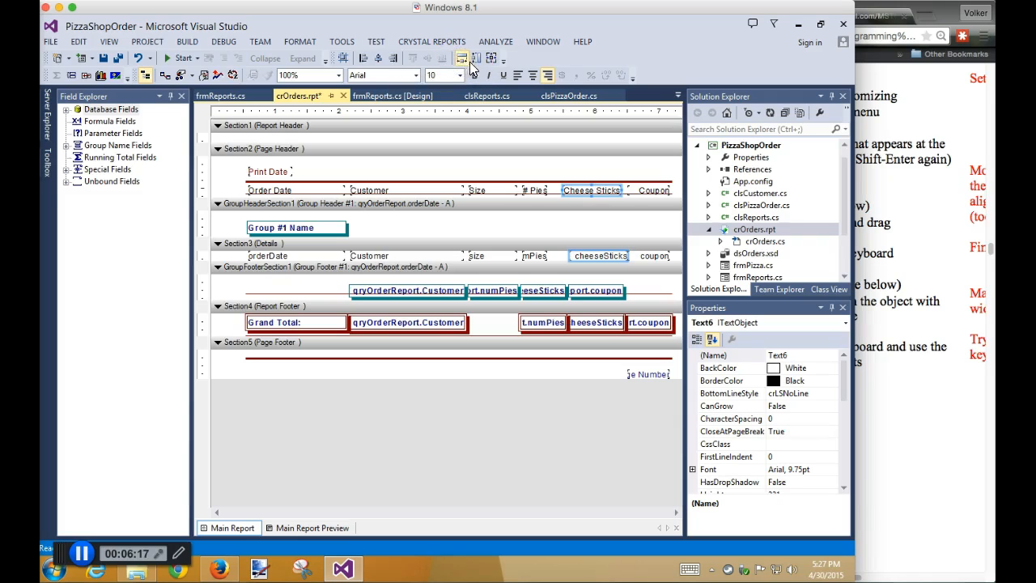
click(424, 60)
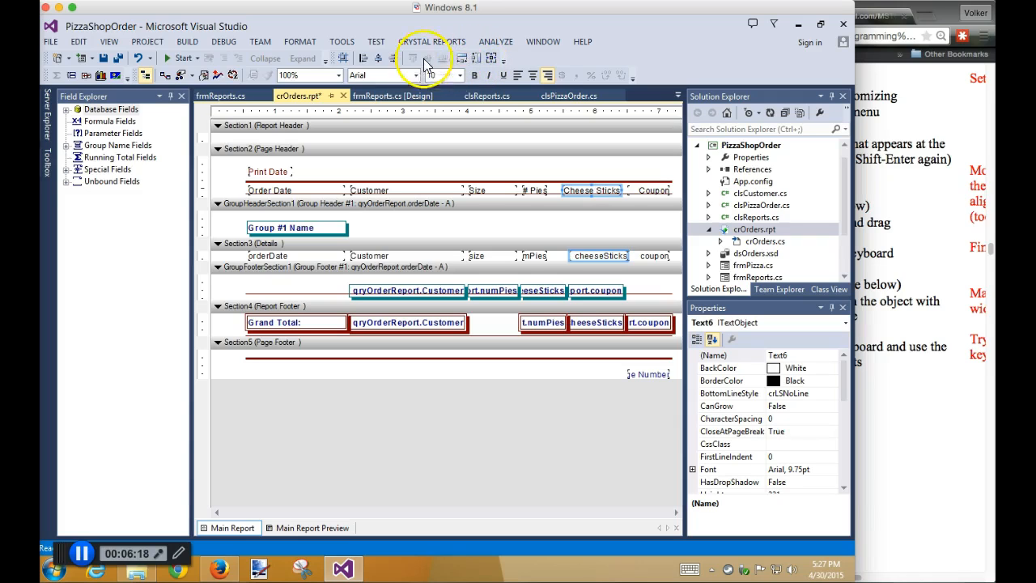
click(362, 58)
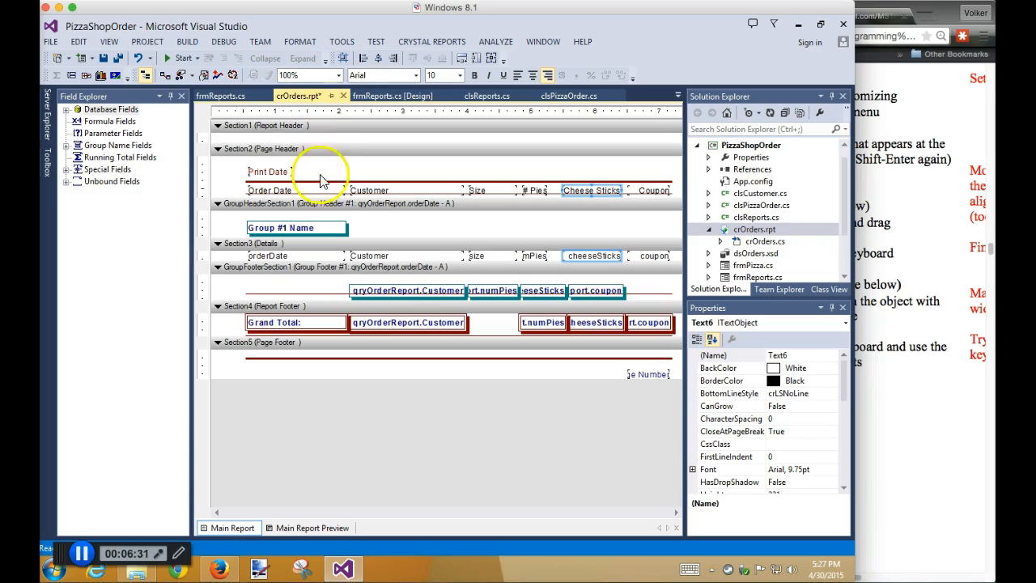
Shrink the Customer distinct count field in the group footer to about 0.3 inch wide, keeping its left edge in place
click(410, 291)
drag(463, 291, 465, 292)
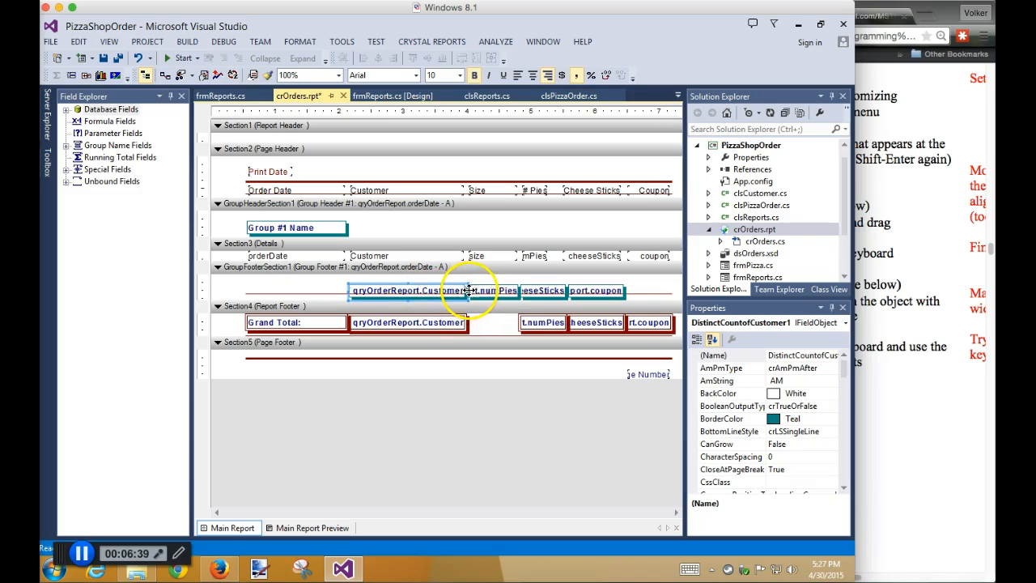
drag(466, 290, 369, 290)
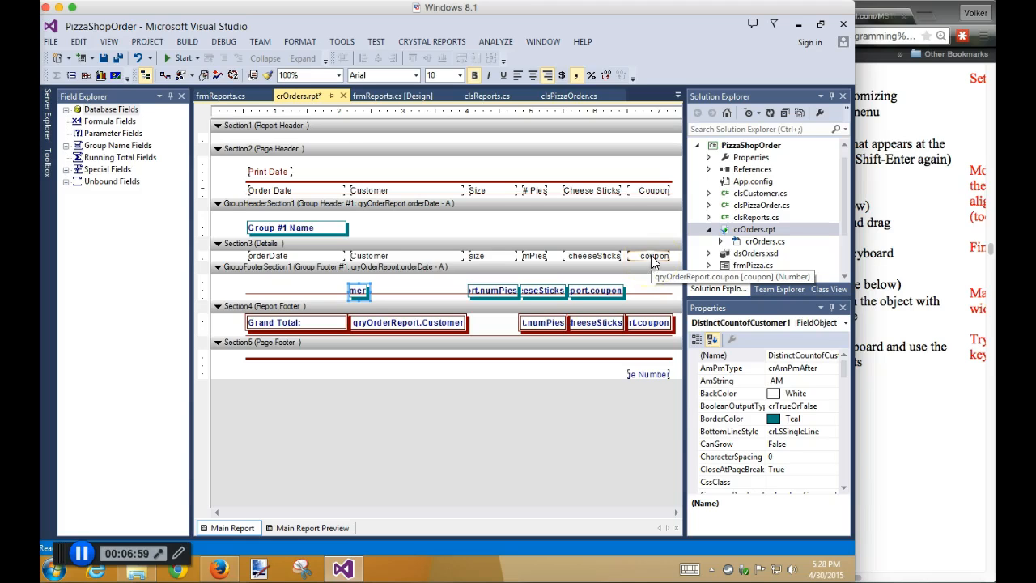
Match the group footer's coupon sum to the width of the coupon details field and align their right edges
click(599, 289)
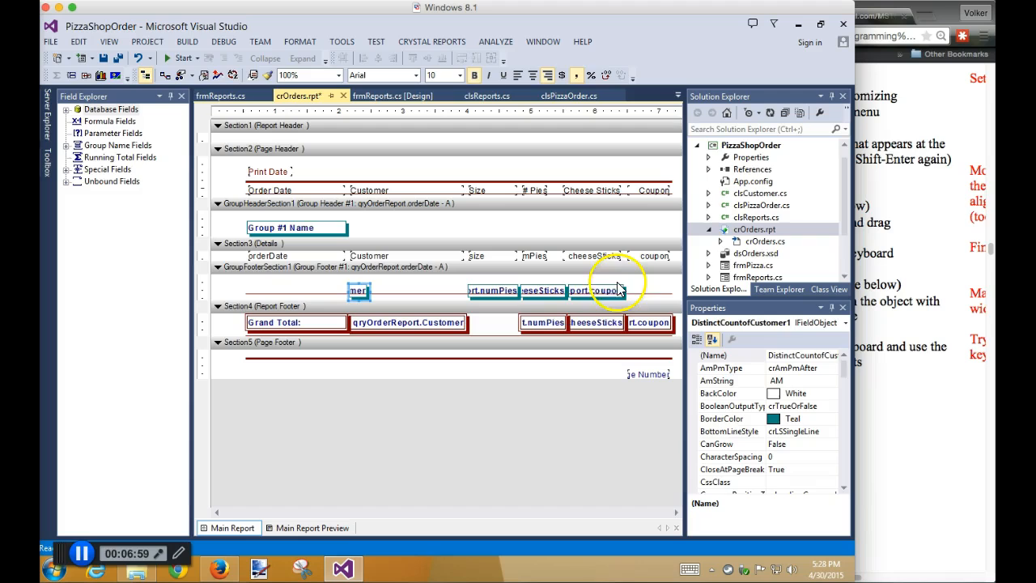
click(652, 257)
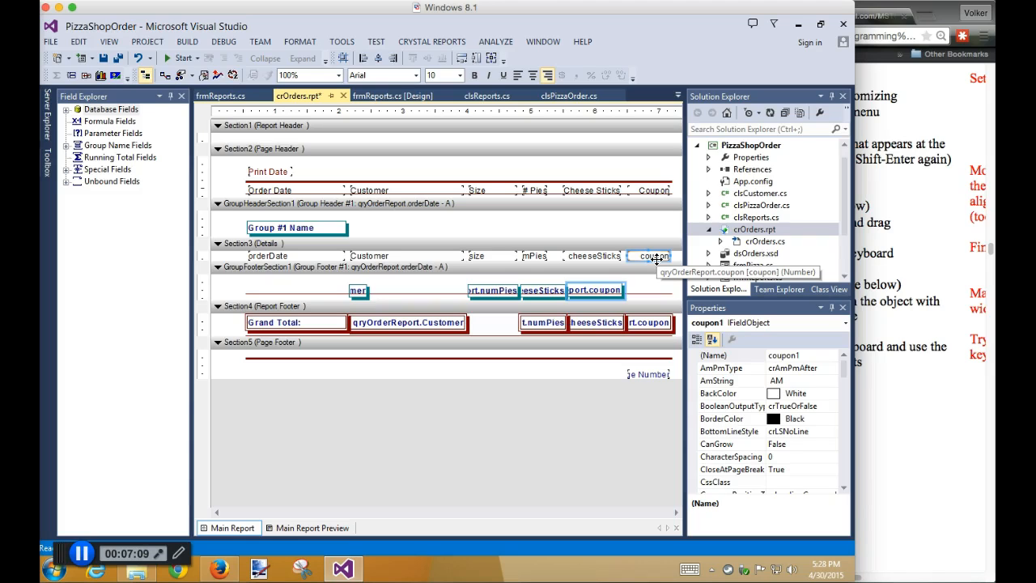
click(394, 59)
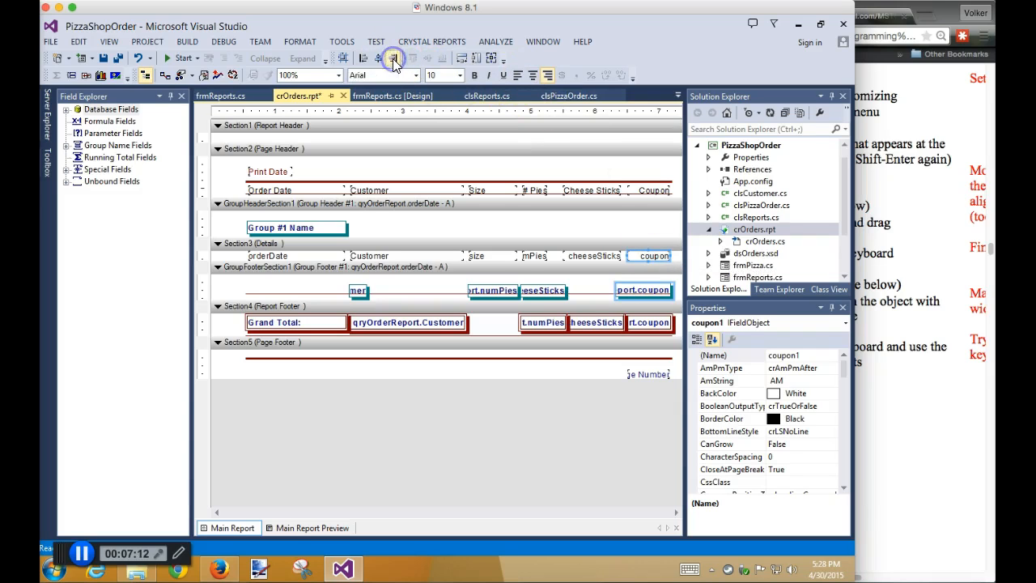
click(461, 59)
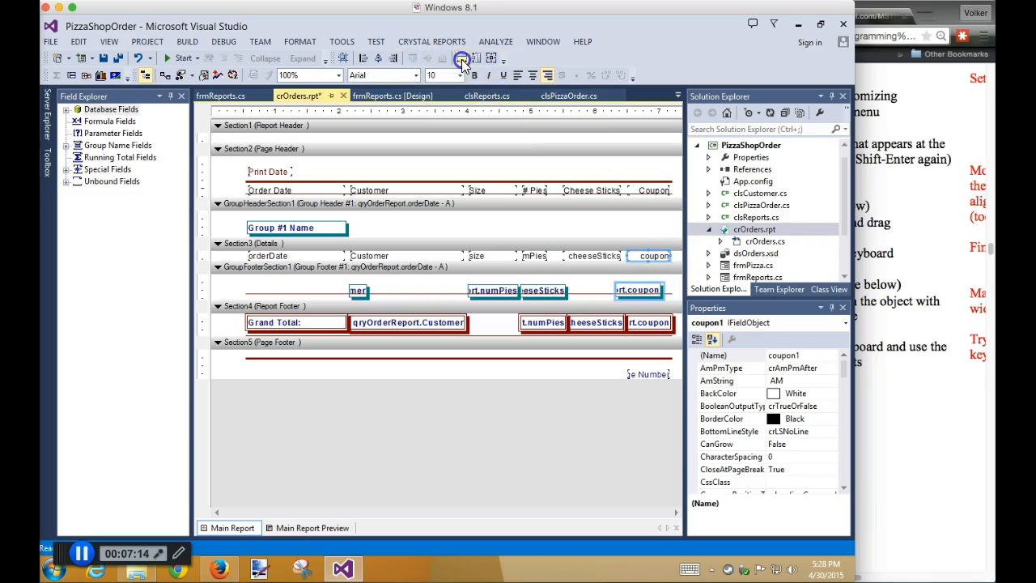
click(393, 59)
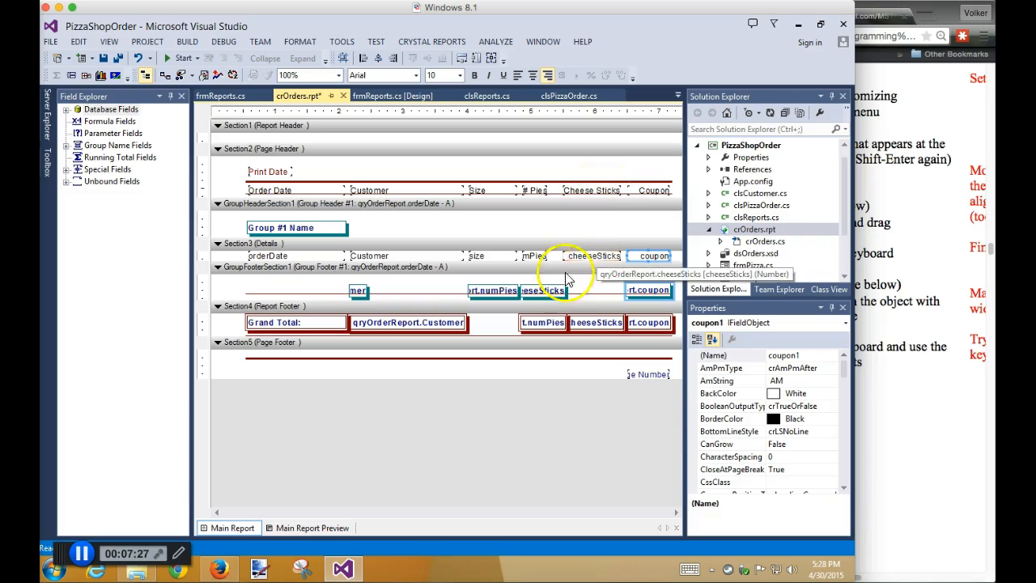
Match the group footer's cheeseSticks sum to the width of the cheeseSticks details field and right-align it beneath that field
click(547, 295)
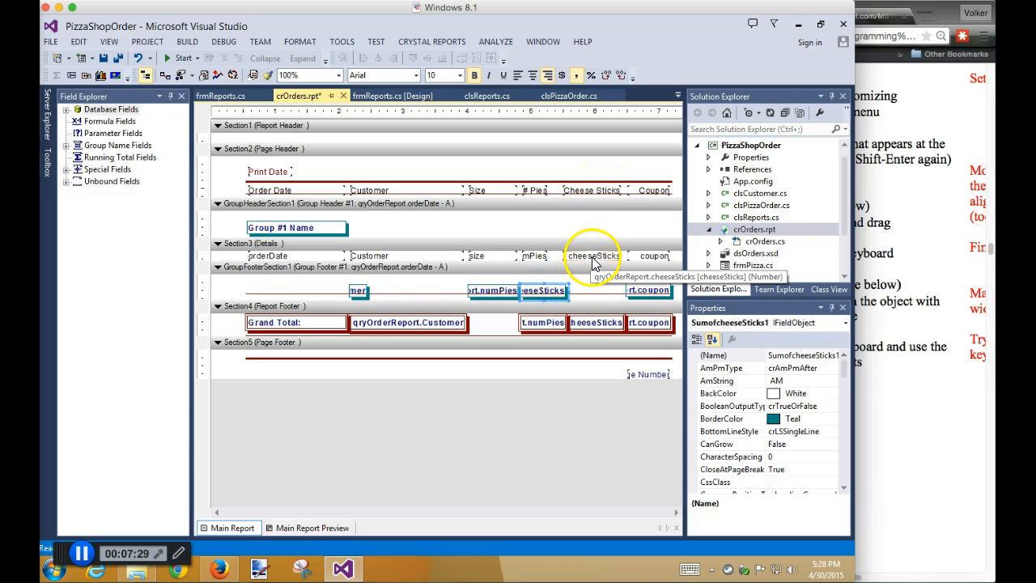
click(594, 261)
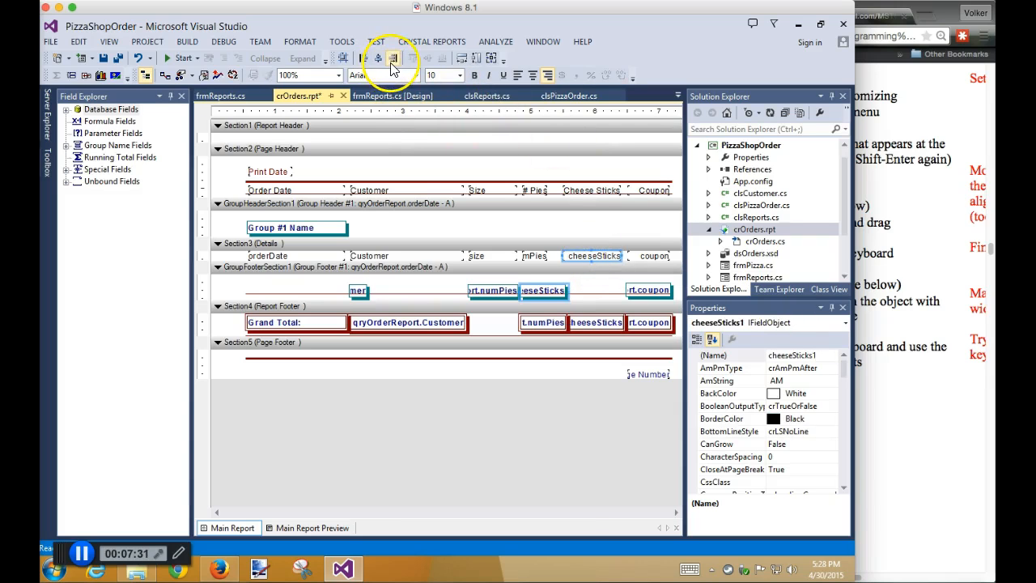
click(461, 57)
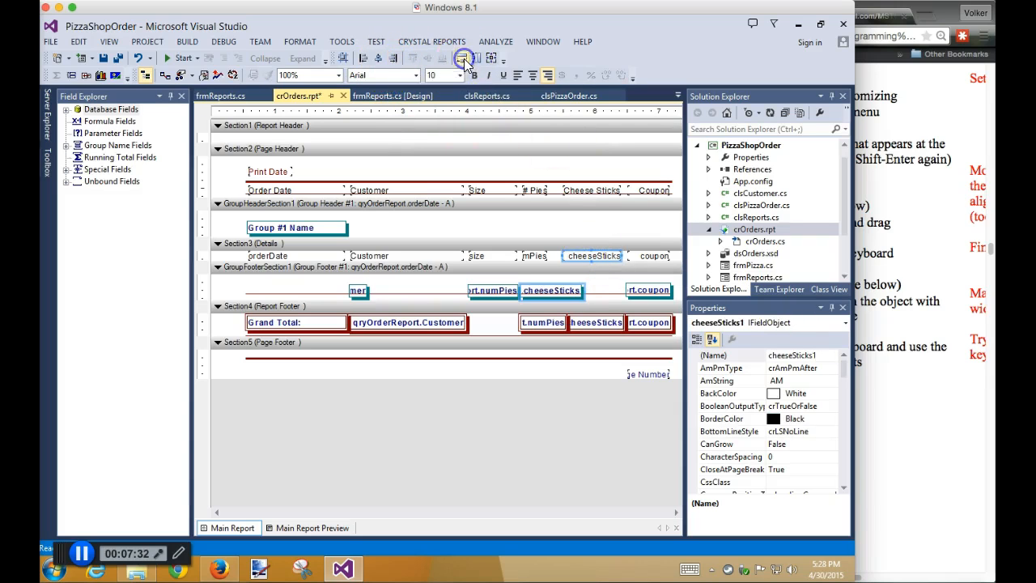
click(379, 59)
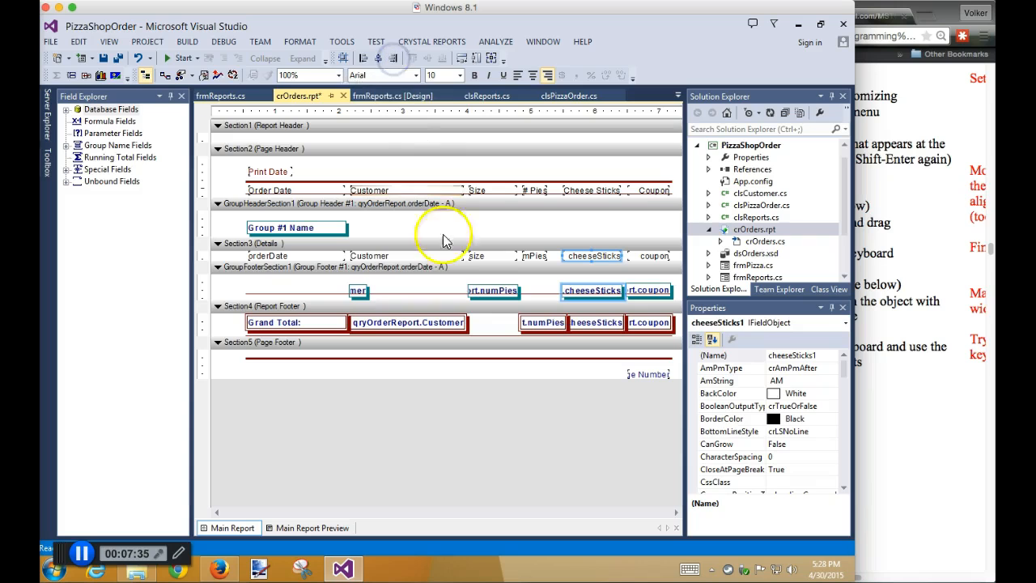
Match the group footer's numPies sum to the numPies details field in width and right alignment
click(502, 291)
ctrl+click(534, 257)
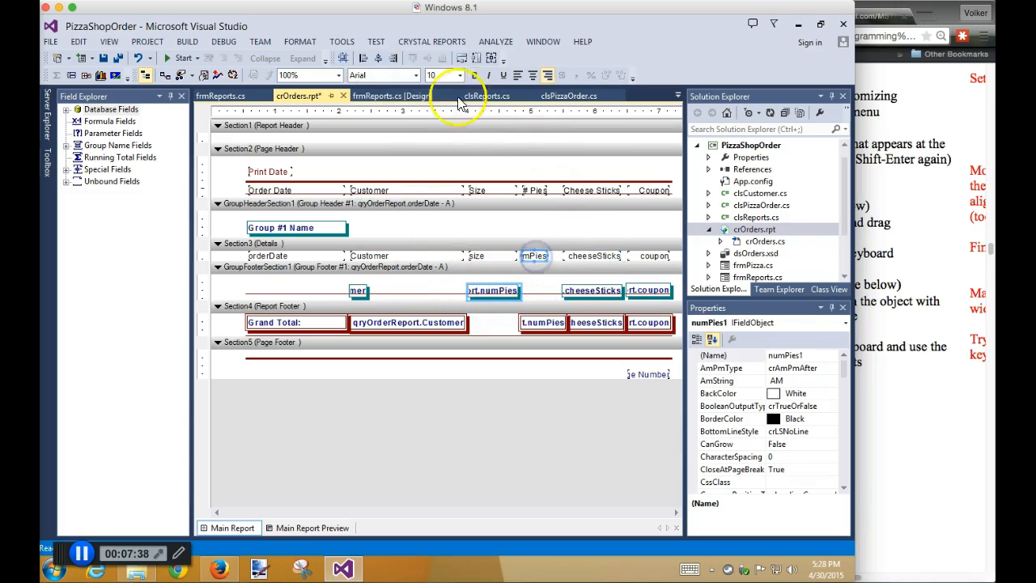
click(393, 59)
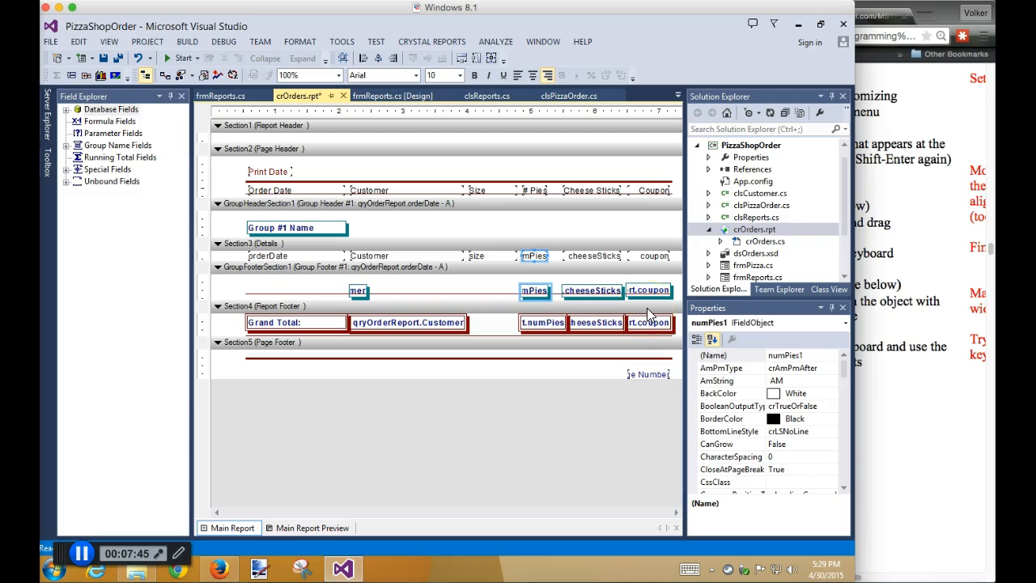
Make the numPies grand total in the report footer as wide as the group footer's numPies sum and align their left edges
click(562, 406)
click(533, 294)
click(542, 326)
ctrl+click(534, 290)
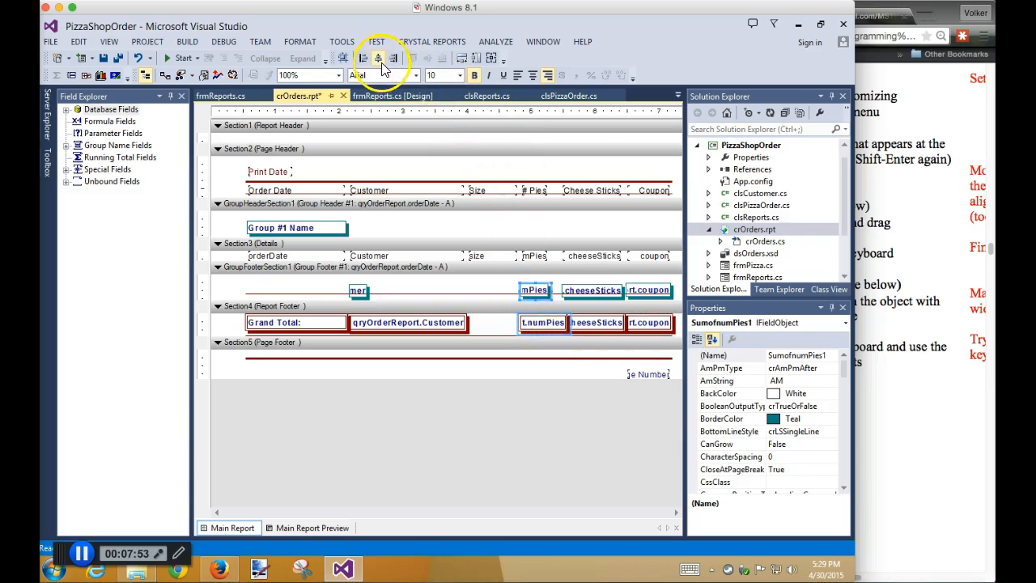
click(461, 59)
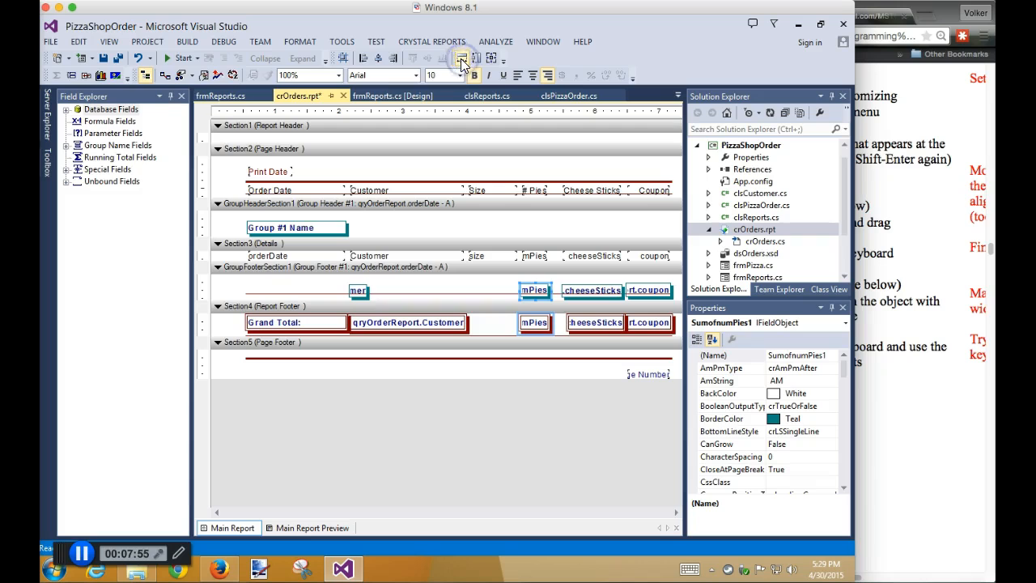
click(364, 60)
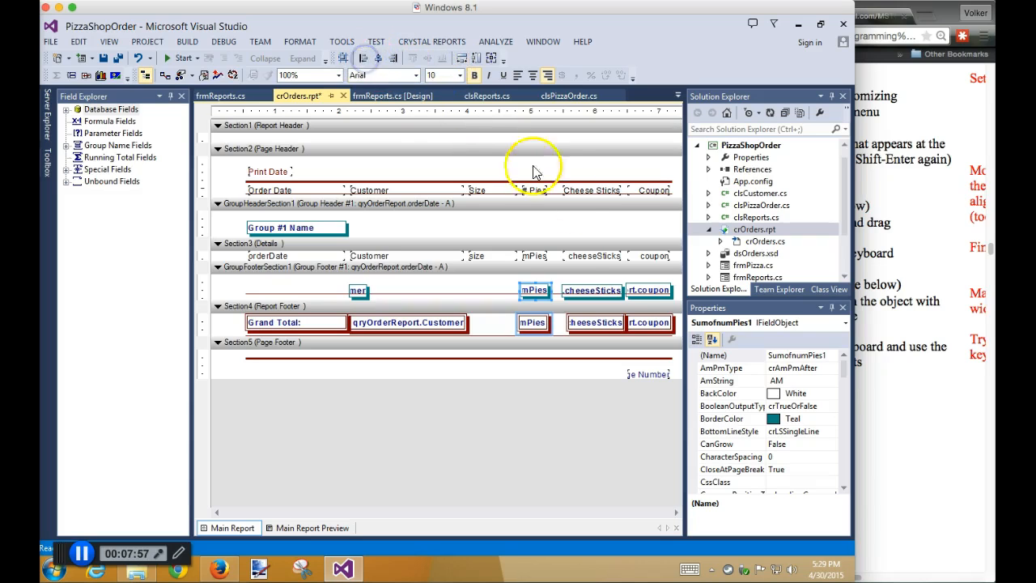
Make the cheeseSticks grand total in the report footer as wide as the group footer's cheeseSticks sum and align their left edges
click(596, 291)
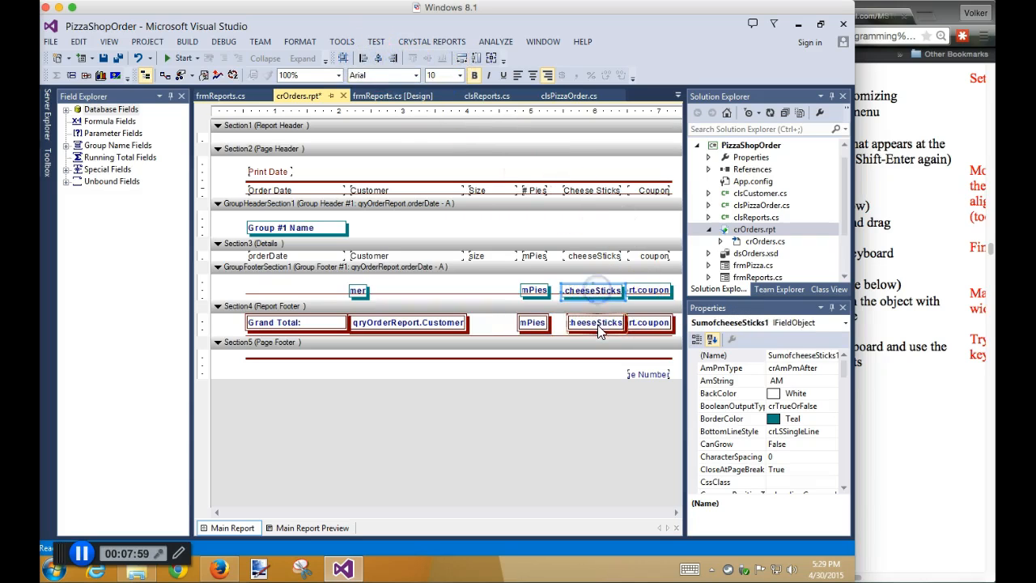
ctrl+click(597, 322)
ctrl+click(593, 291)
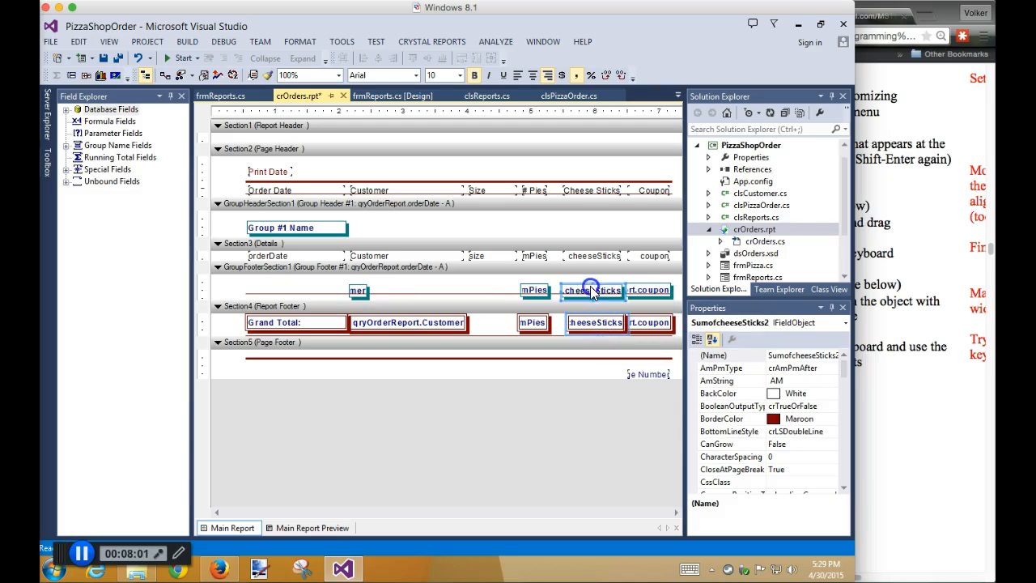
click(469, 61)
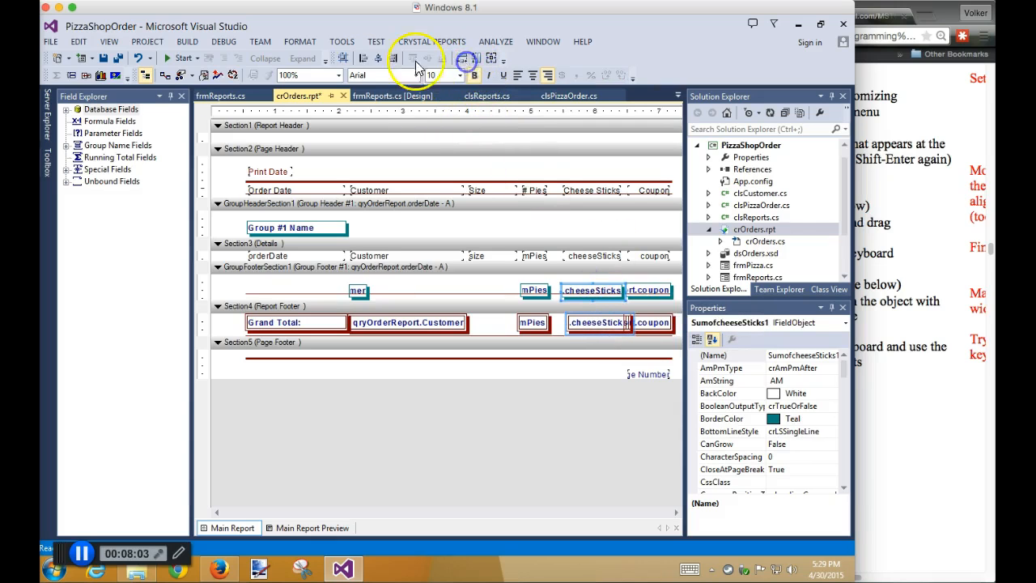
click(362, 57)
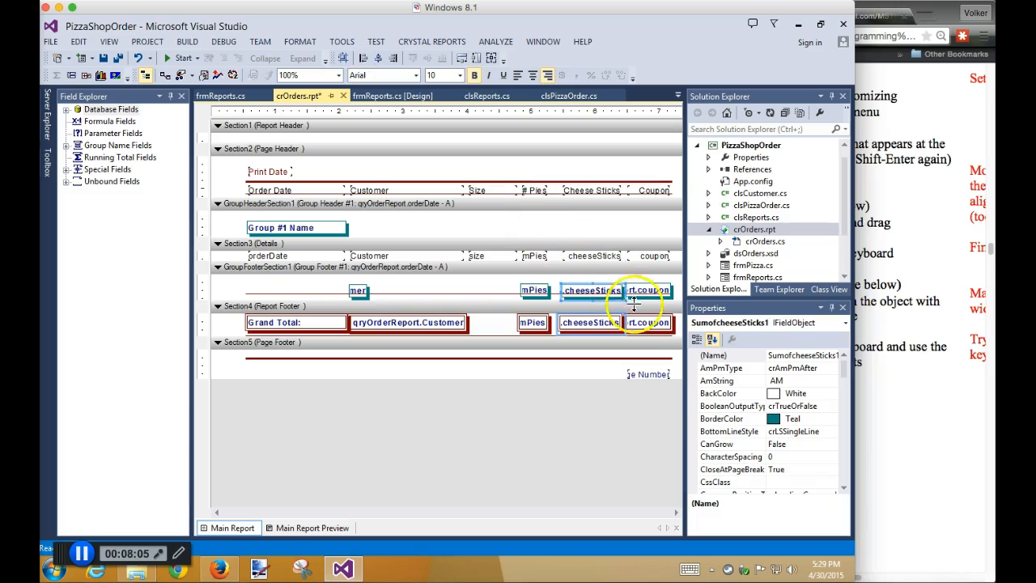
Match the report footer's coupon grand total to the group footer's coupon sum in width and left alignment
click(655, 322)
ctrl+click(648, 290)
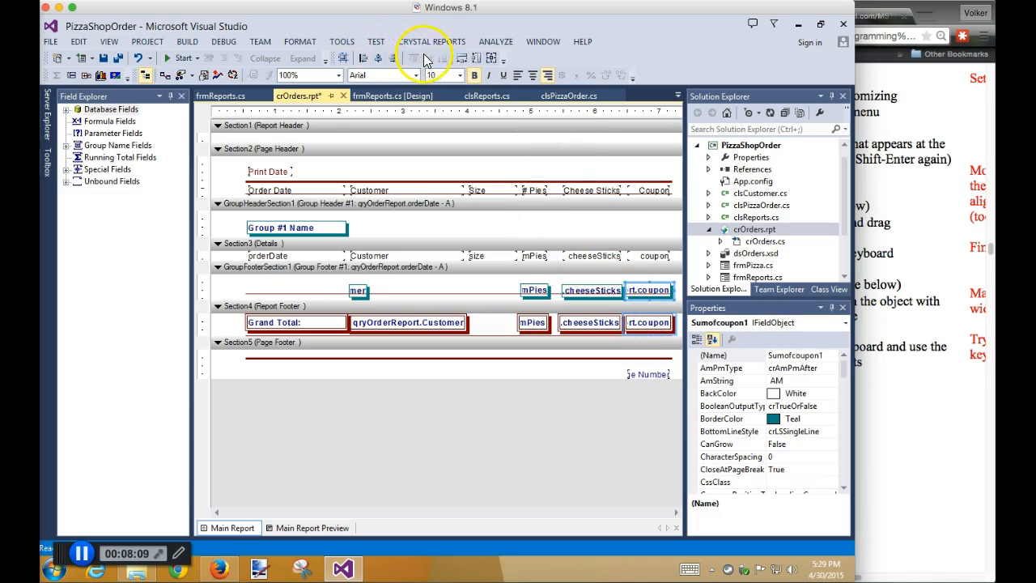
click(461, 58)
click(366, 59)
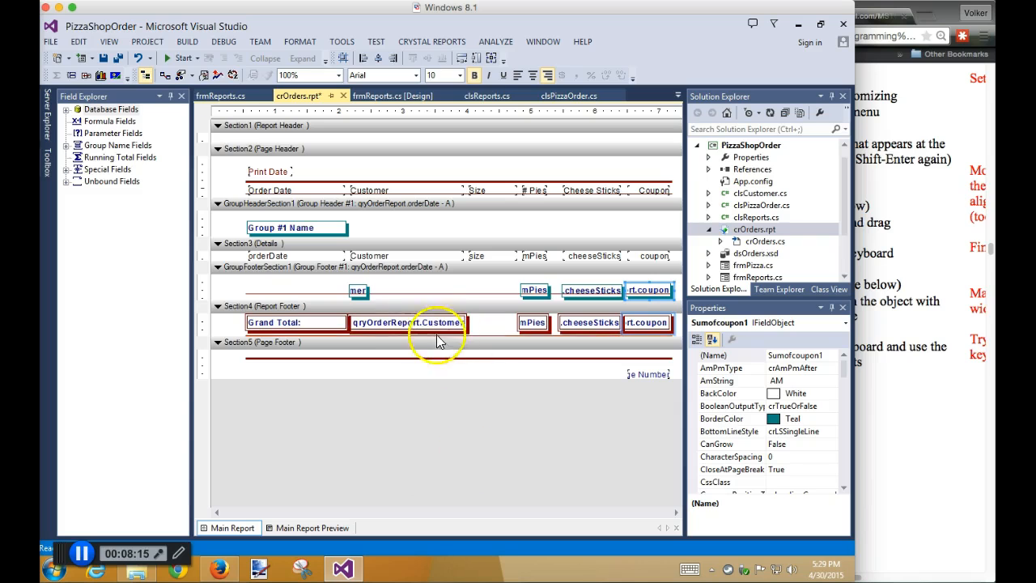
Narrow the Grand Total label to fit its text, and match the customer grand total's width and left edge to the group footer's customer count
click(301, 322)
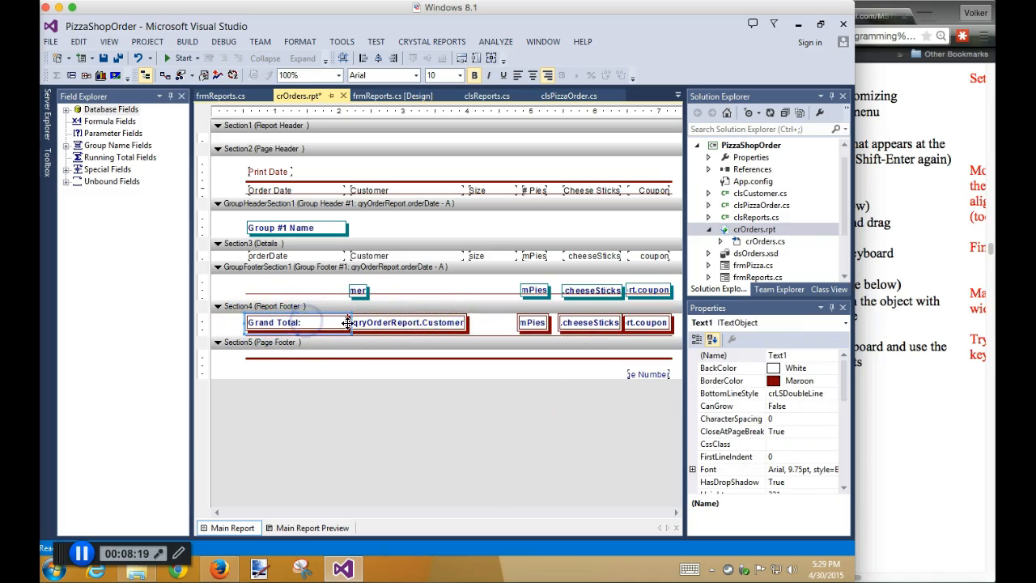
drag(336, 322, 313, 322)
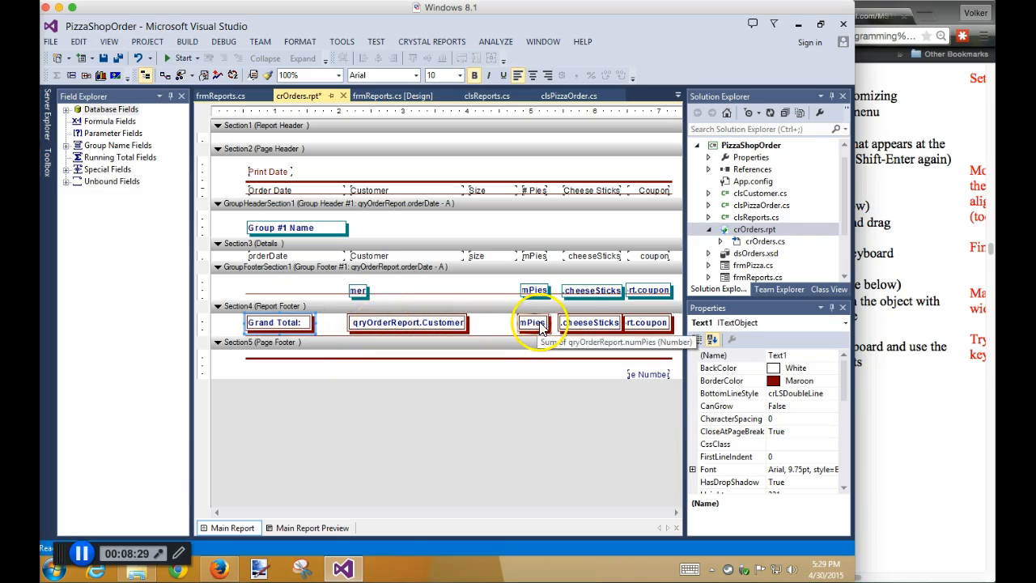
click(366, 323)
click(357, 291)
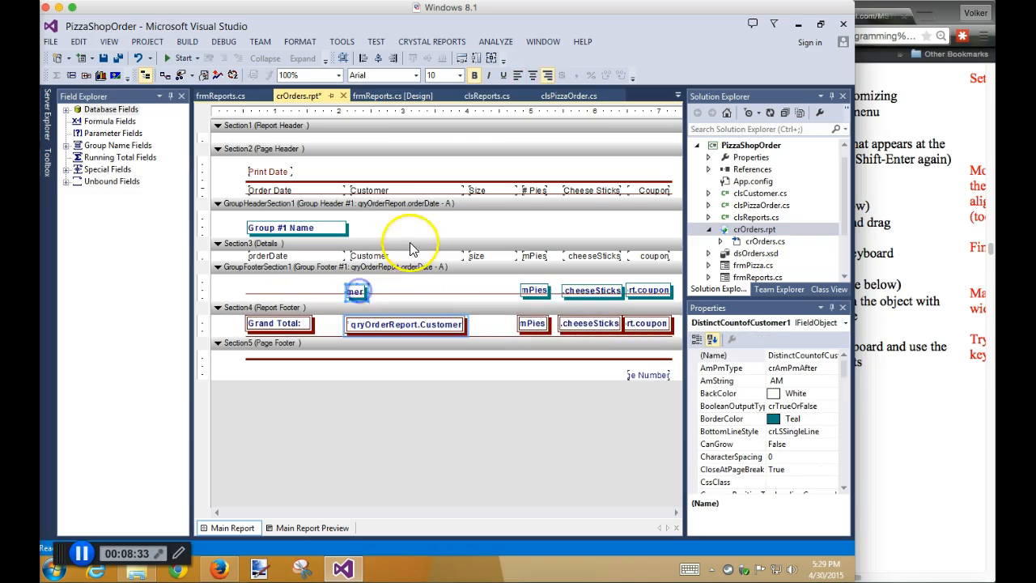
click(463, 63)
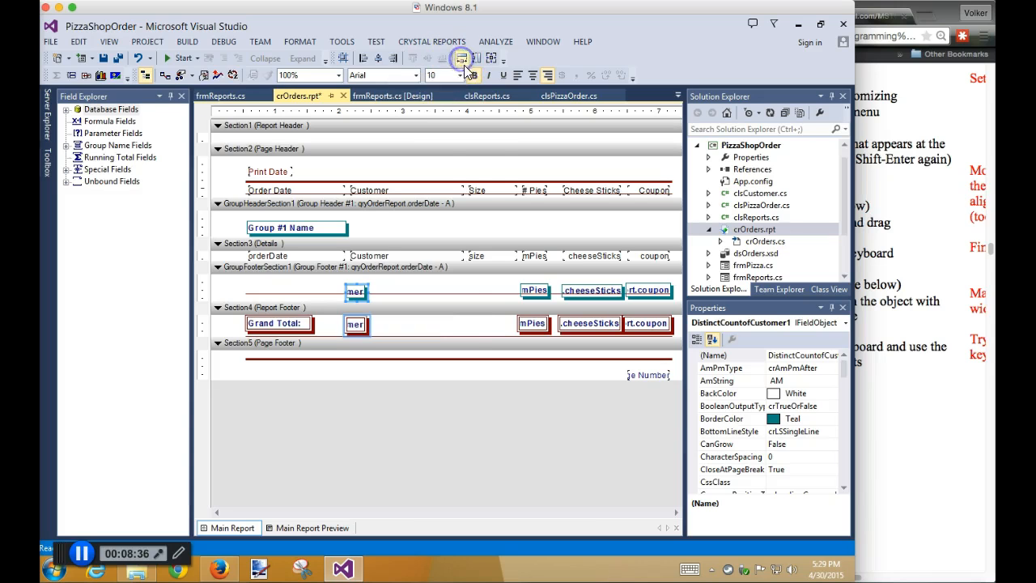
click(364, 58)
click(384, 306)
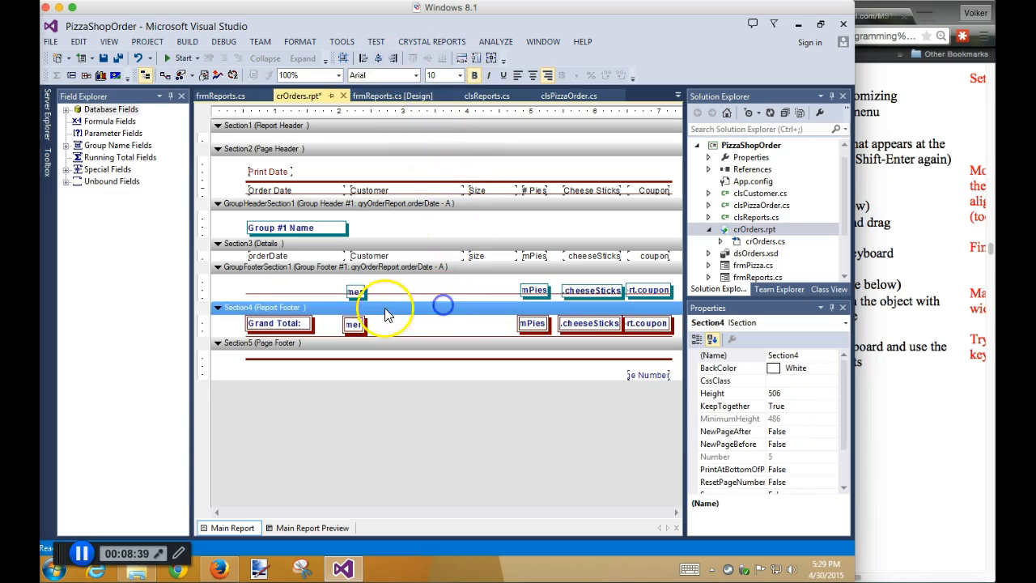
Align the top of the group footer's customer count with the numPies sum
click(356, 291)
ctrl+click(531, 290)
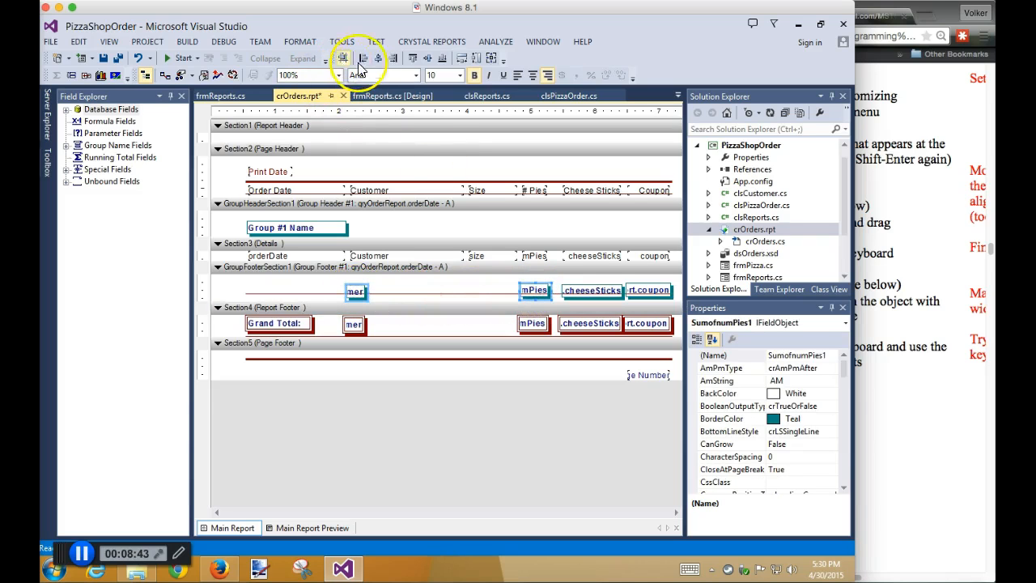
click(411, 57)
click(450, 427)
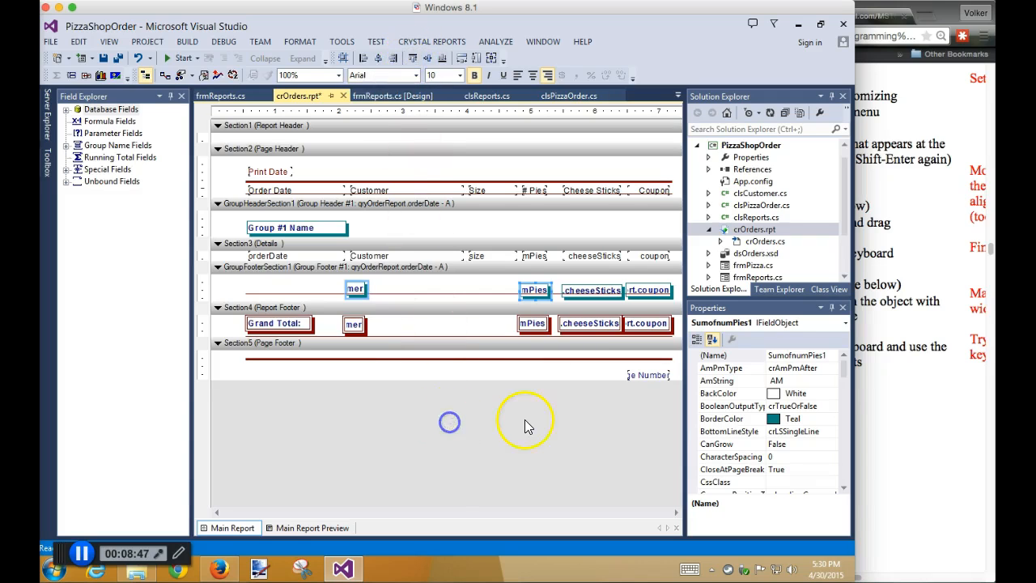
Run the application, examine the group sums and the grand totals on the orders report's first and last pages, and close the report form
click(184, 57)
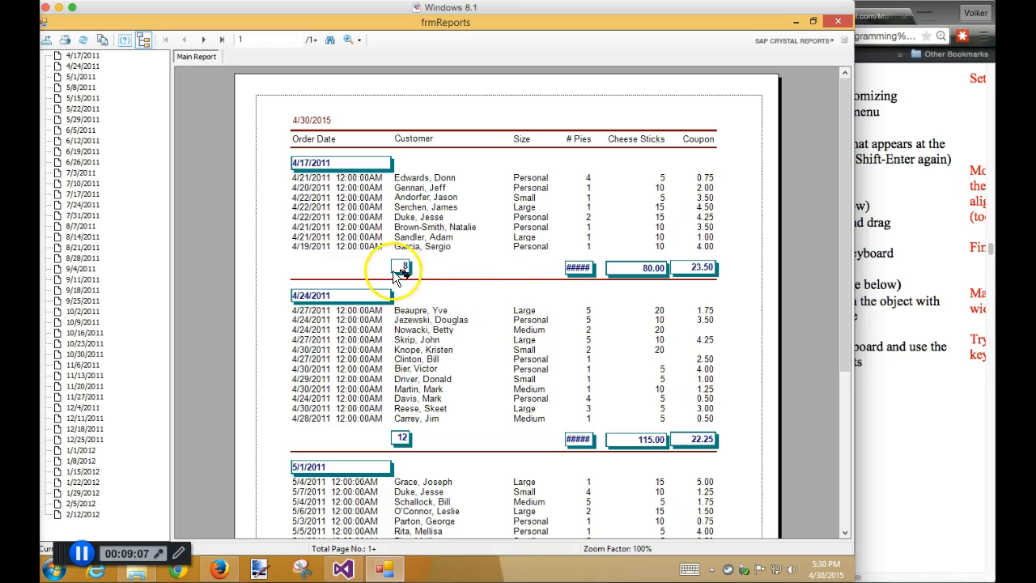
click(585, 274)
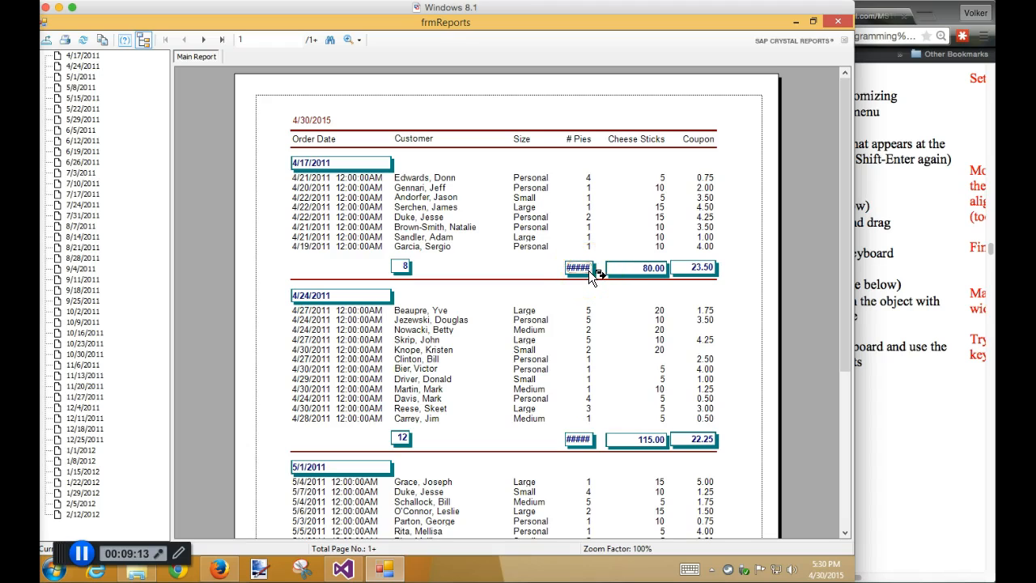
mouse_move(592, 277)
mouse_down()
mouse_move(607, 212)
mouse_move(593, 180)
mouse_move(589, 270)
mouse_up()
drag(589, 268, 623, 247)
drag(624, 244, 587, 276)
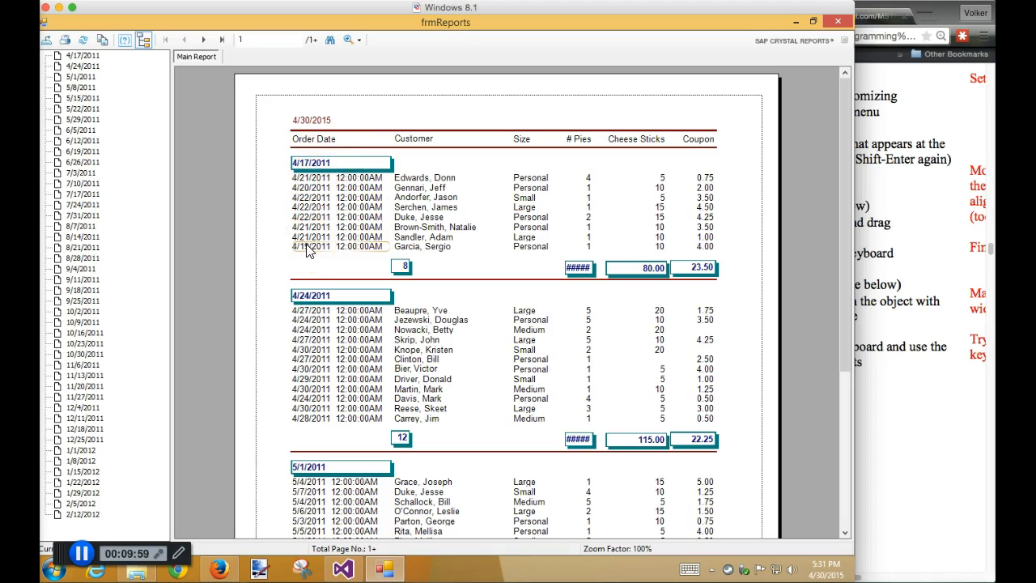
scroll(510, 259, down, 4)
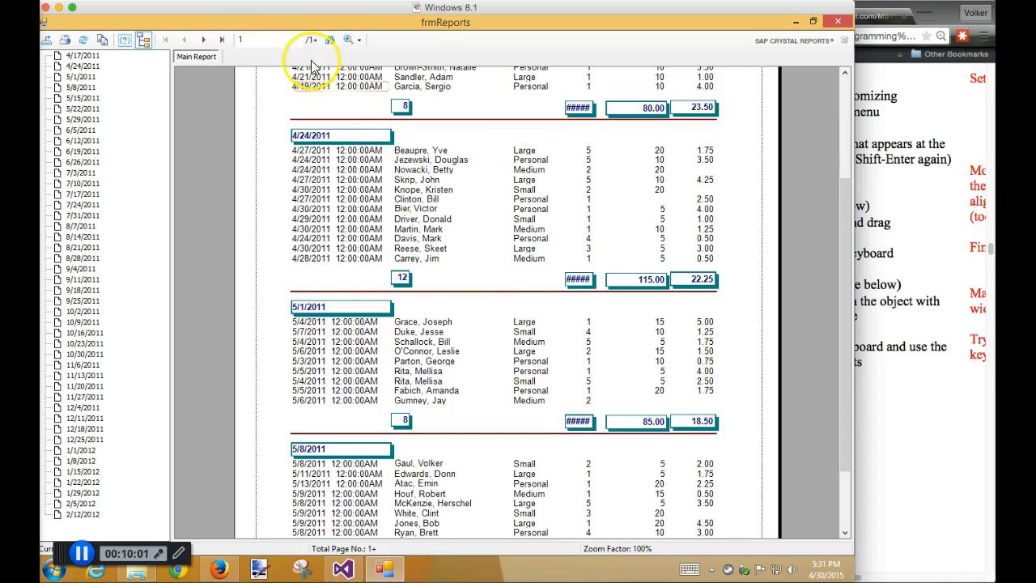
click(221, 39)
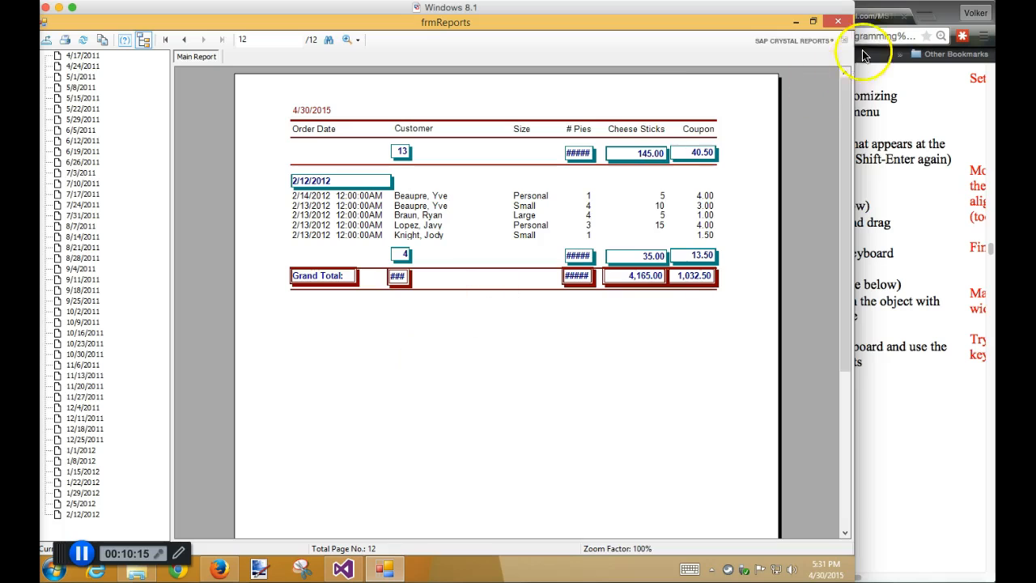
click(866, 24)
click(519, 22)
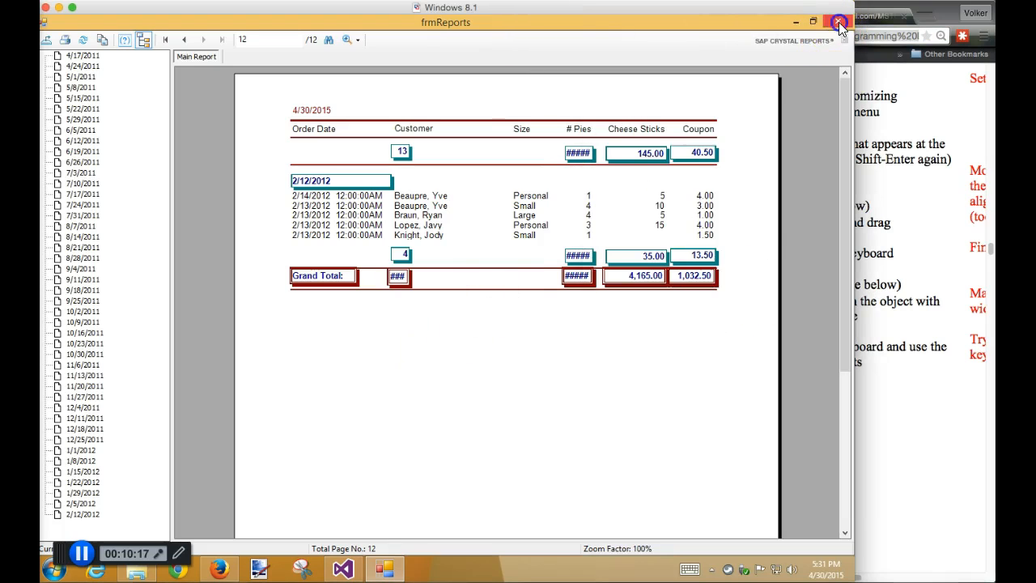
click(838, 21)
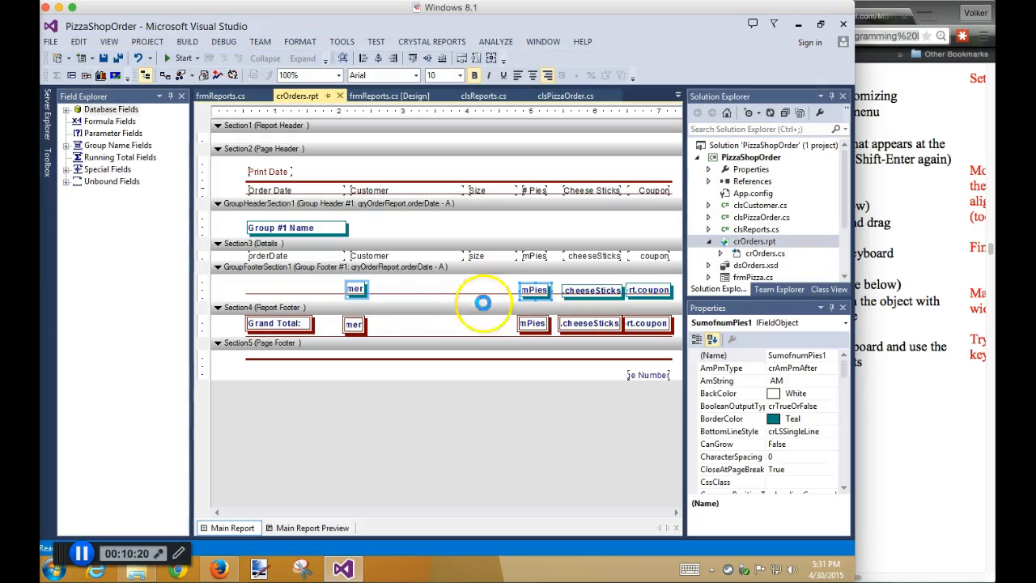
click(358, 289)
click(354, 324)
key(shift+Right)
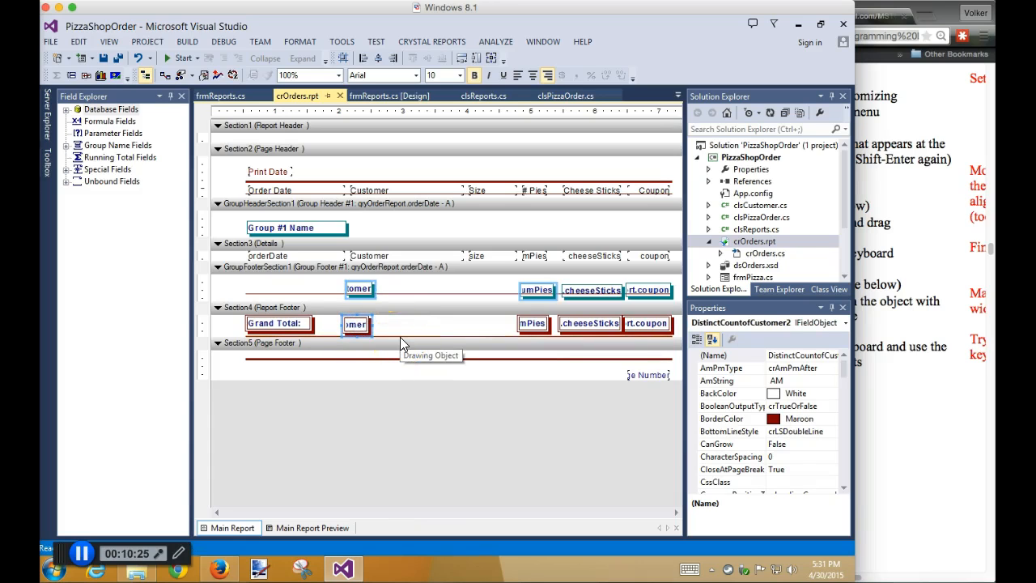
key(shift+Left)
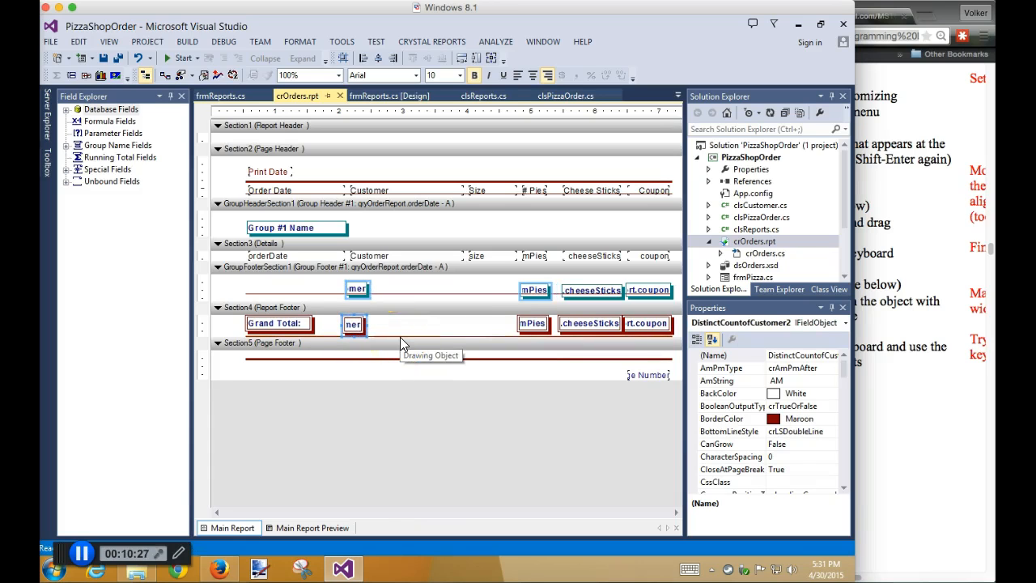
click(486, 289)
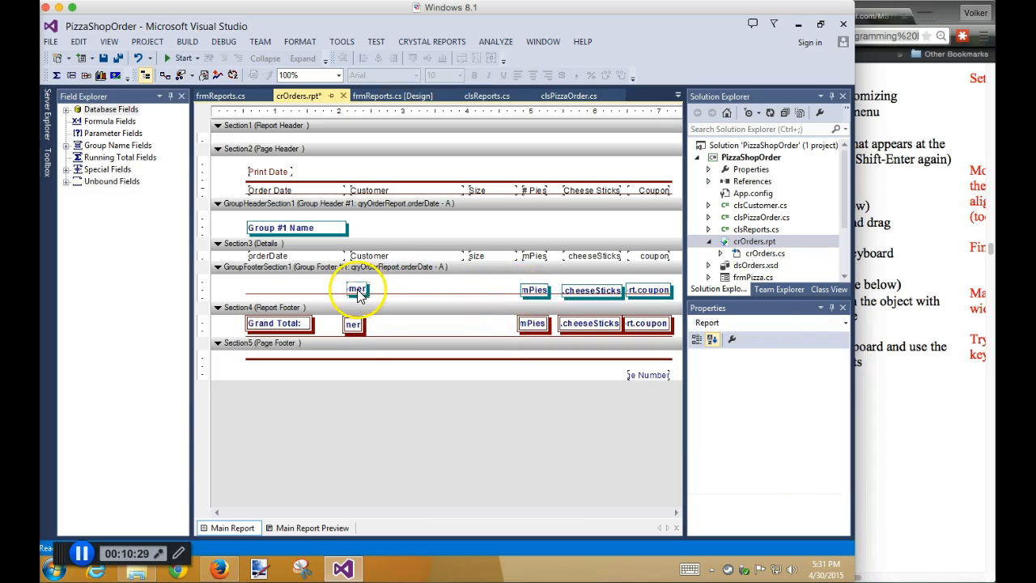
Widen the group footer's customer count and the report footer's customer grand total together by the same amount
click(356, 288)
click(353, 326)
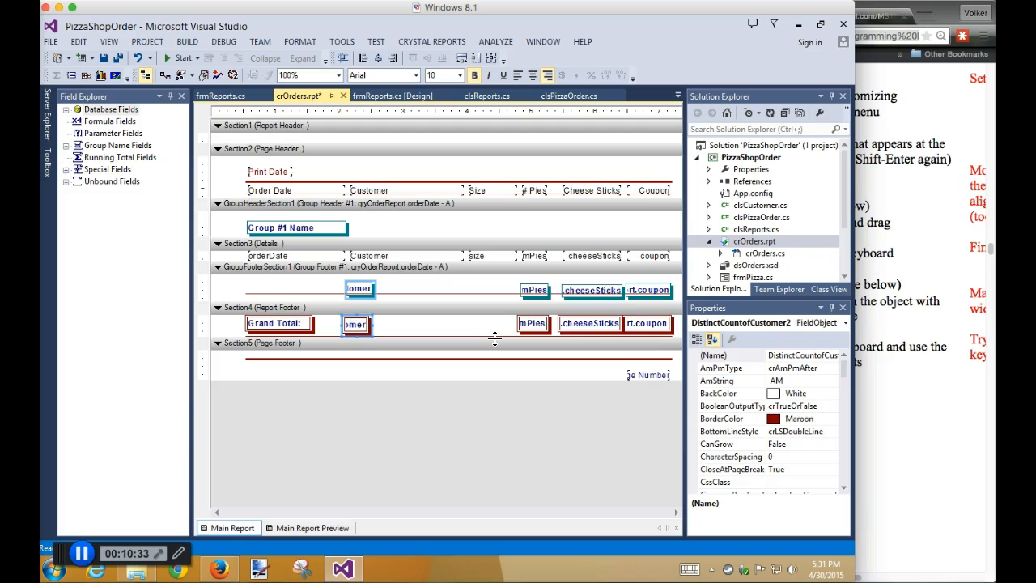
click(499, 325)
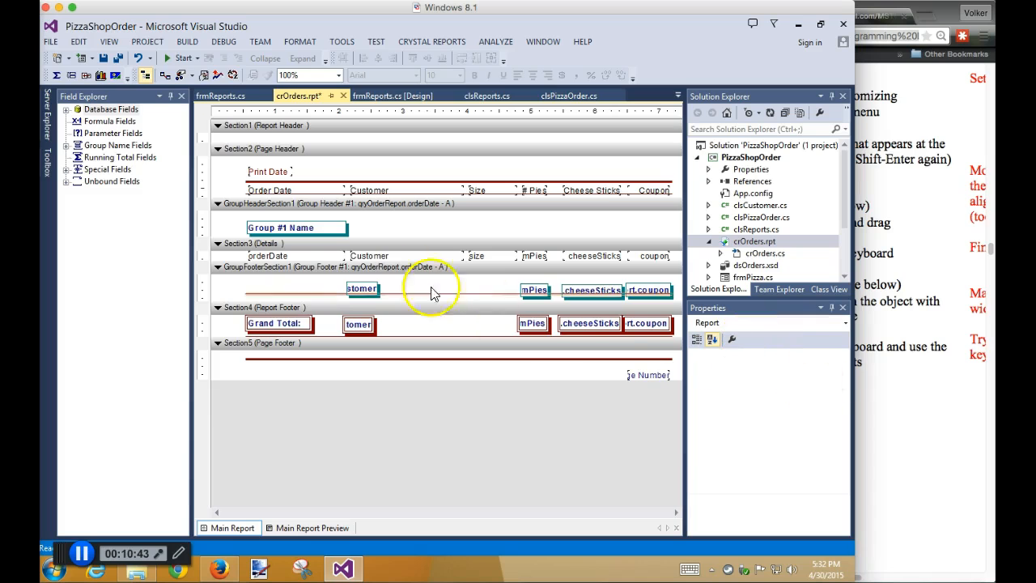
Choose the "March 01, 1999" date style in the format settings of the orderDate field in the details section
click(279, 255)
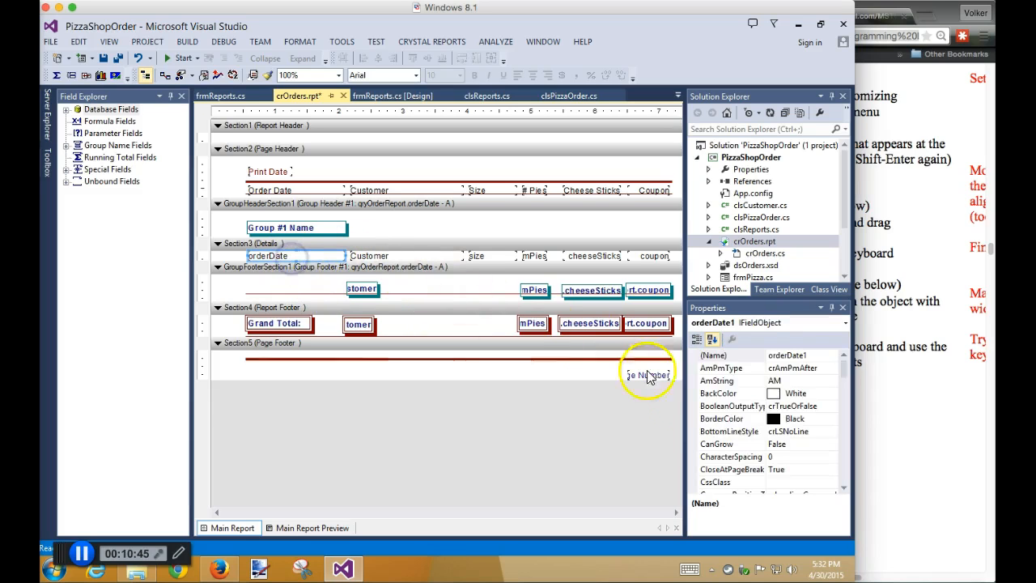
scroll(773, 453, down, 3)
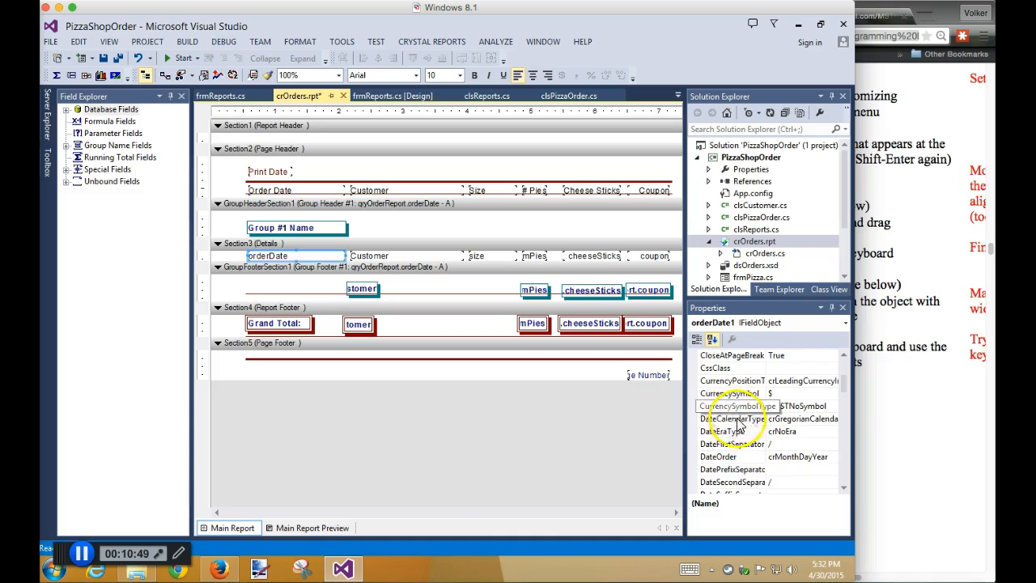
scroll(752, 468, down, 1)
scroll(752, 468, down, 2)
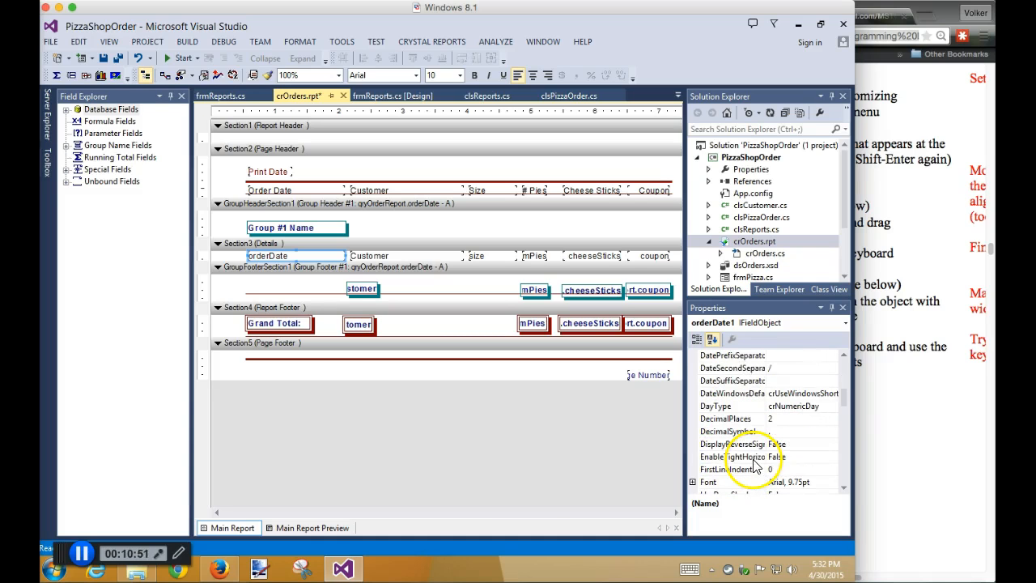
right_click(295, 256)
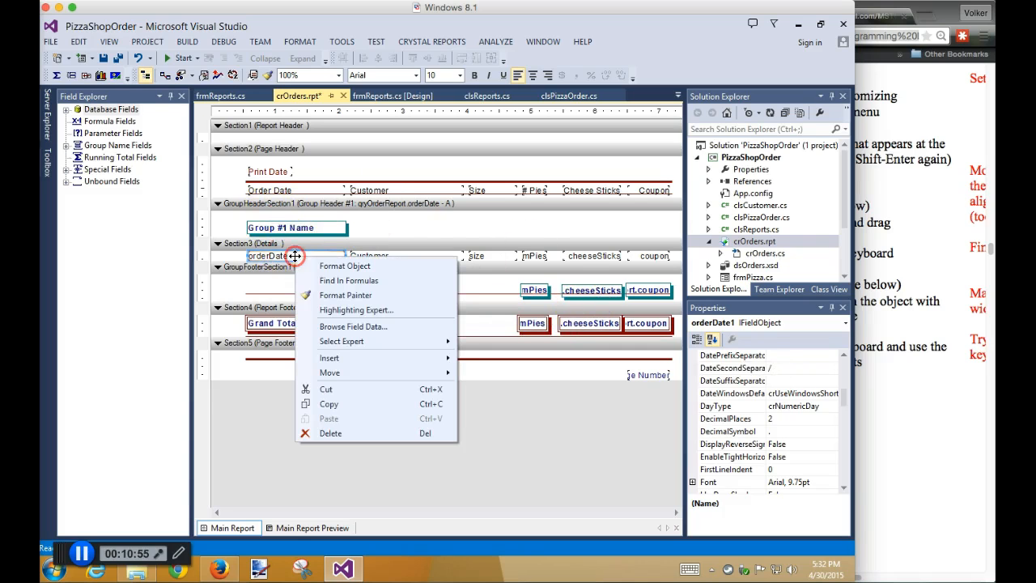
click(348, 268)
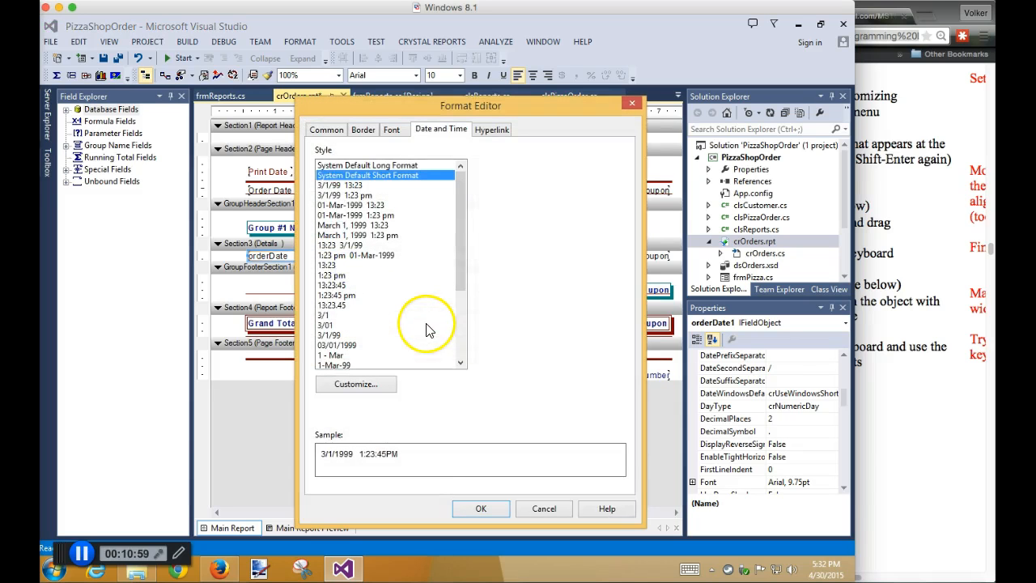
drag(461, 272, 471, 346)
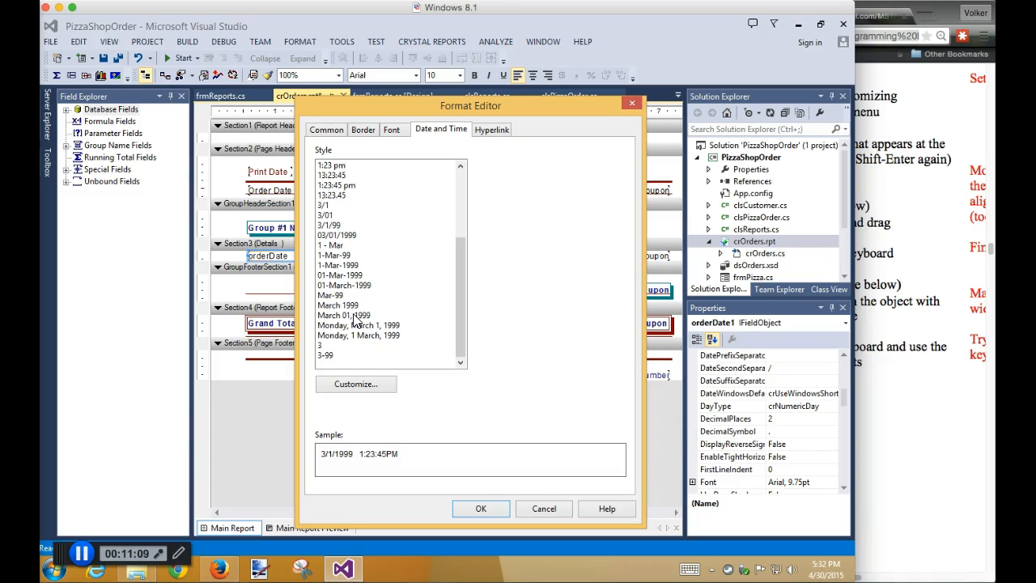
click(356, 315)
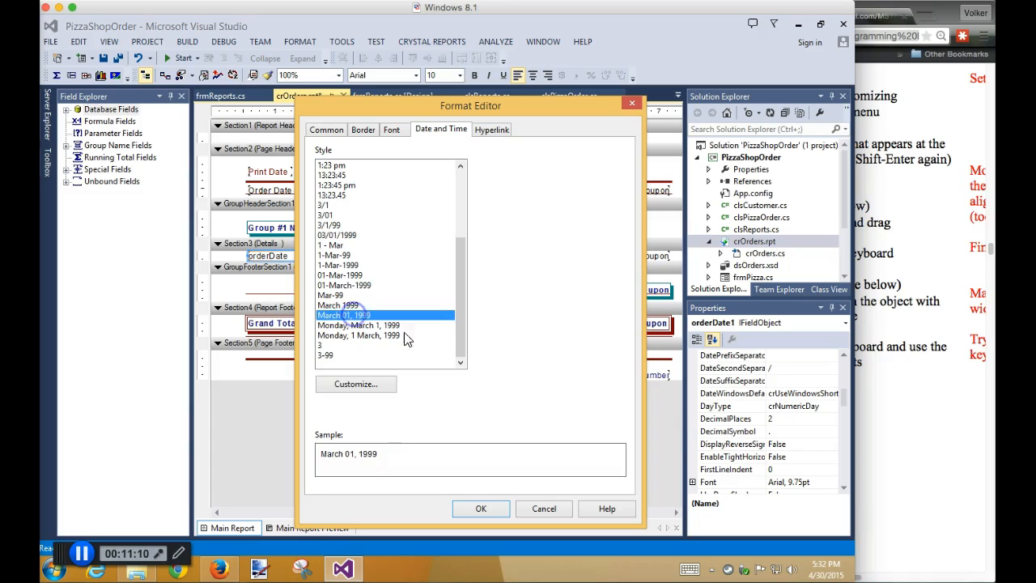
Customize the orderDate field's date style so the day has no leading zero, as in March 1, 1999, and apply the format
click(365, 389)
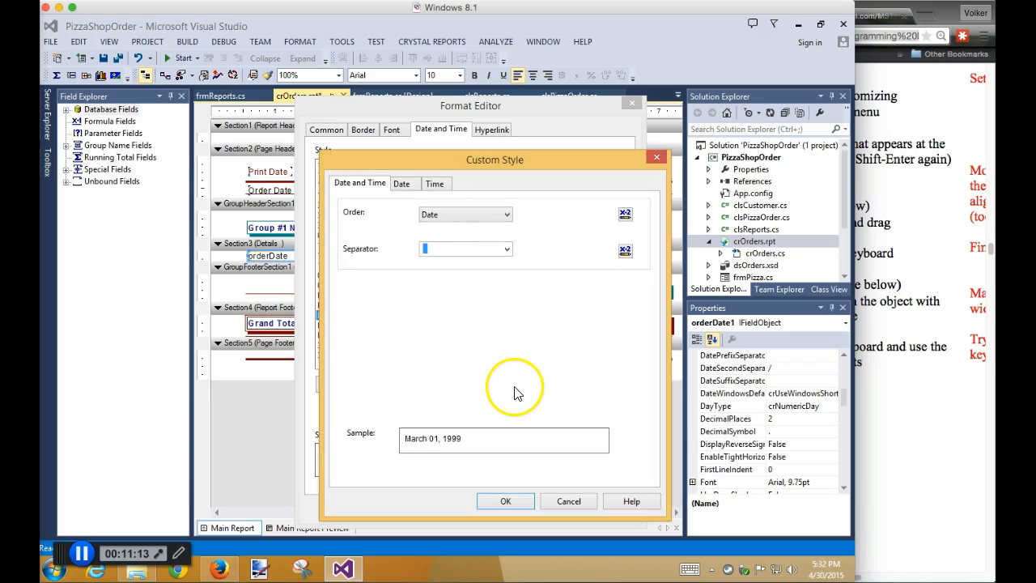
click(401, 184)
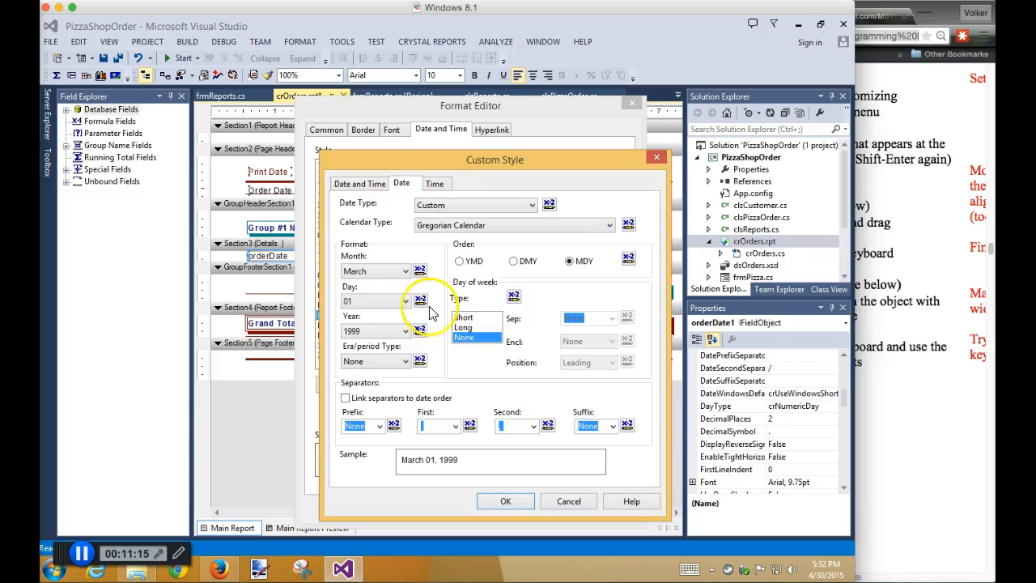
click(407, 301)
click(390, 322)
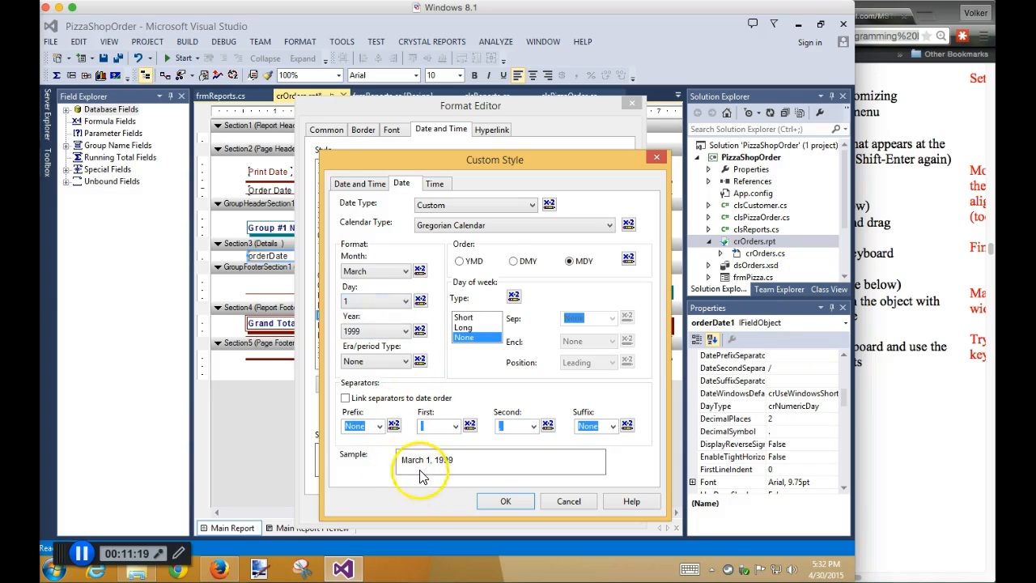
click(505, 501)
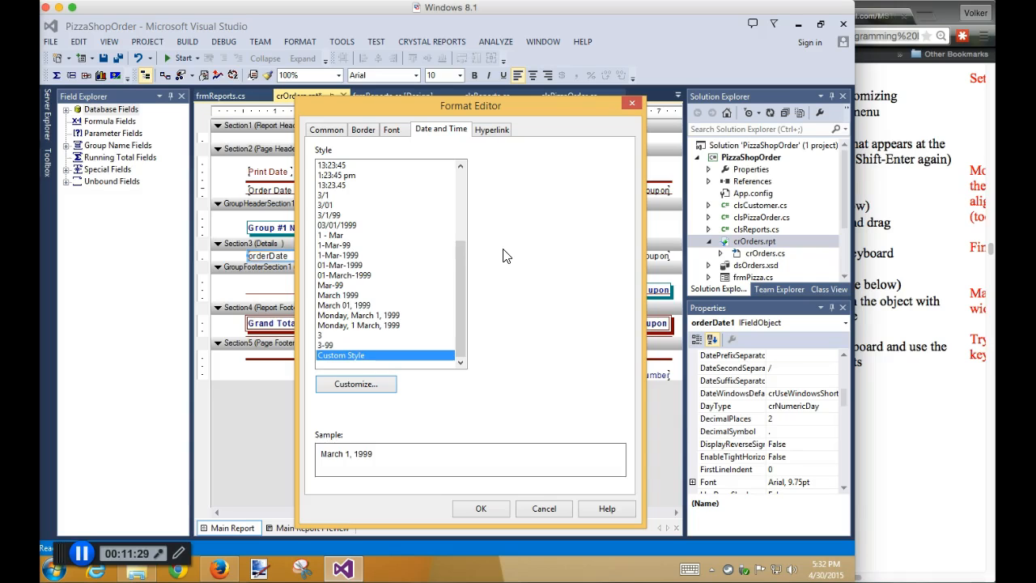
click(491, 507)
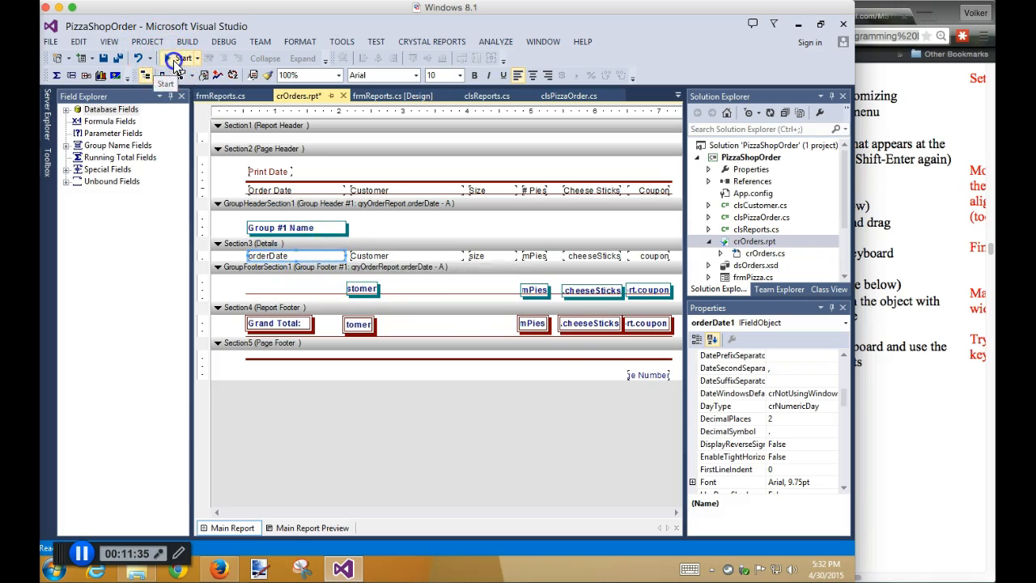
Run the application, page through the orders report to examine the order date format and the group sums, and close the report form
key(F5)
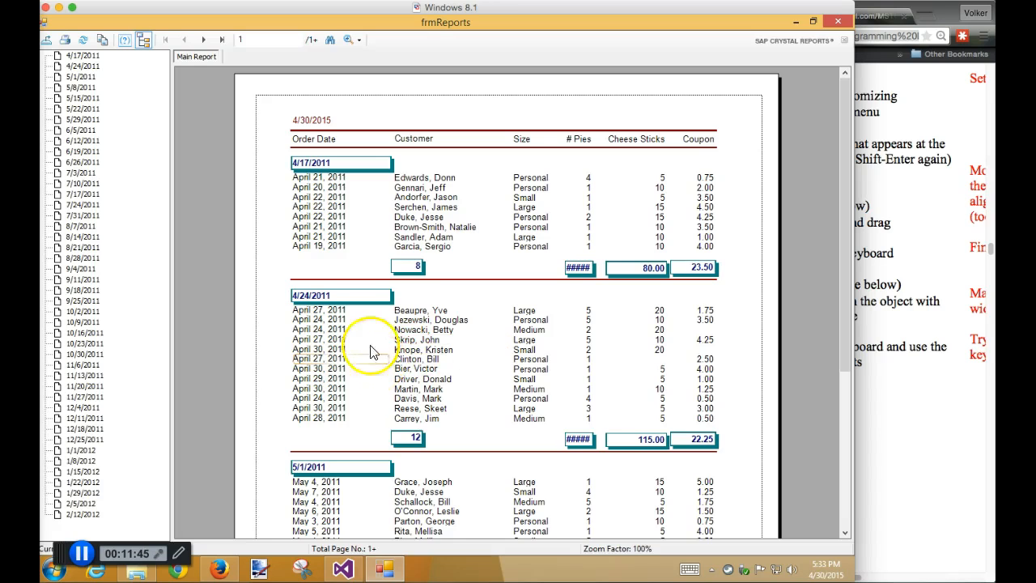
click(203, 40)
click(203, 40)
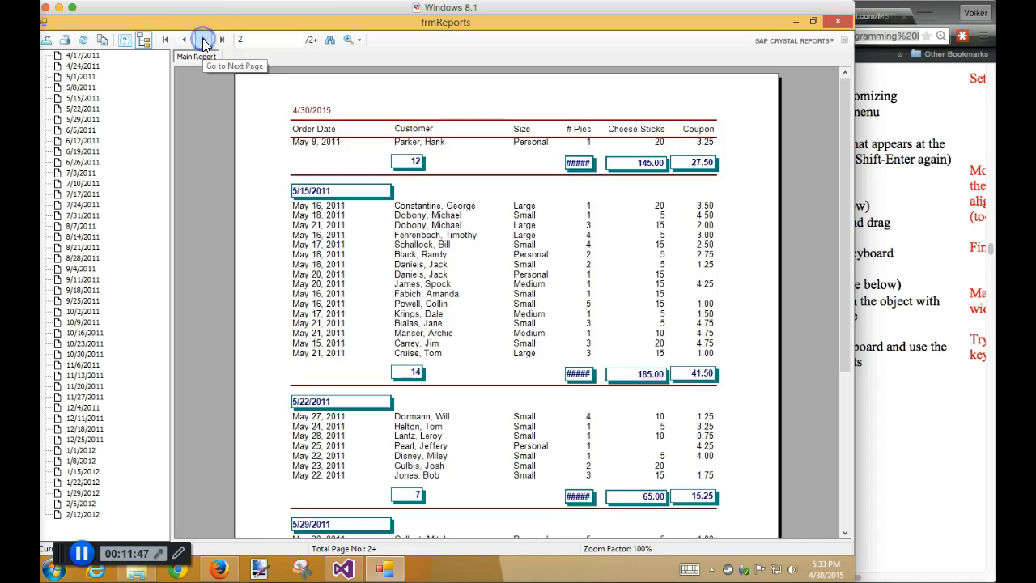
click(203, 40)
click(203, 40)
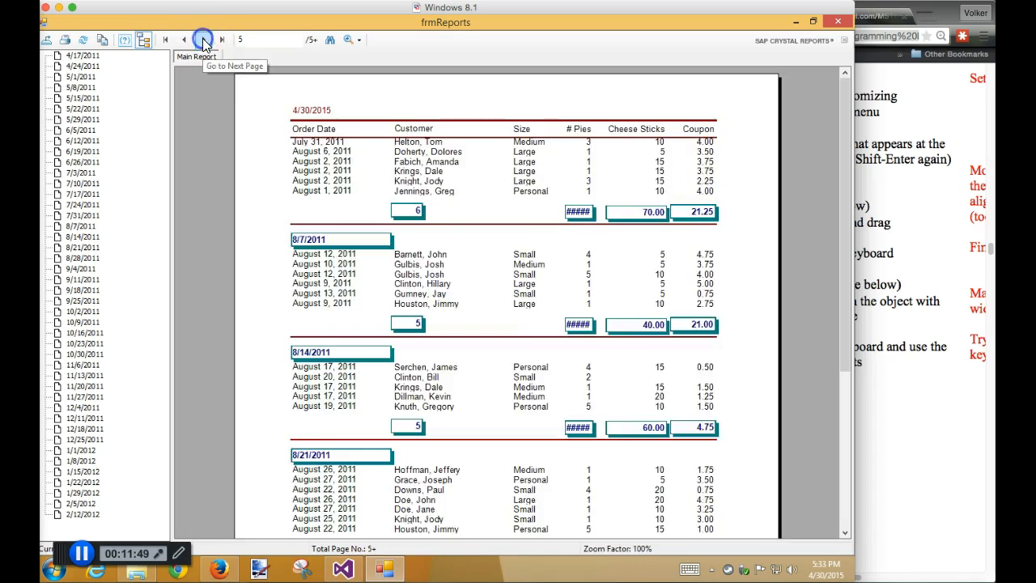
click(203, 39)
click(203, 39)
click(203, 40)
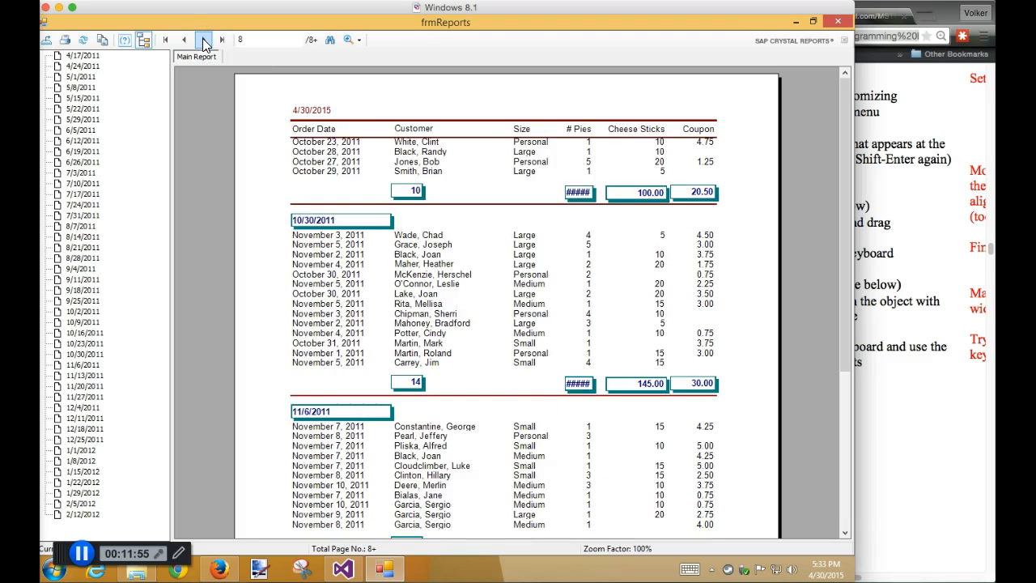
click(203, 40)
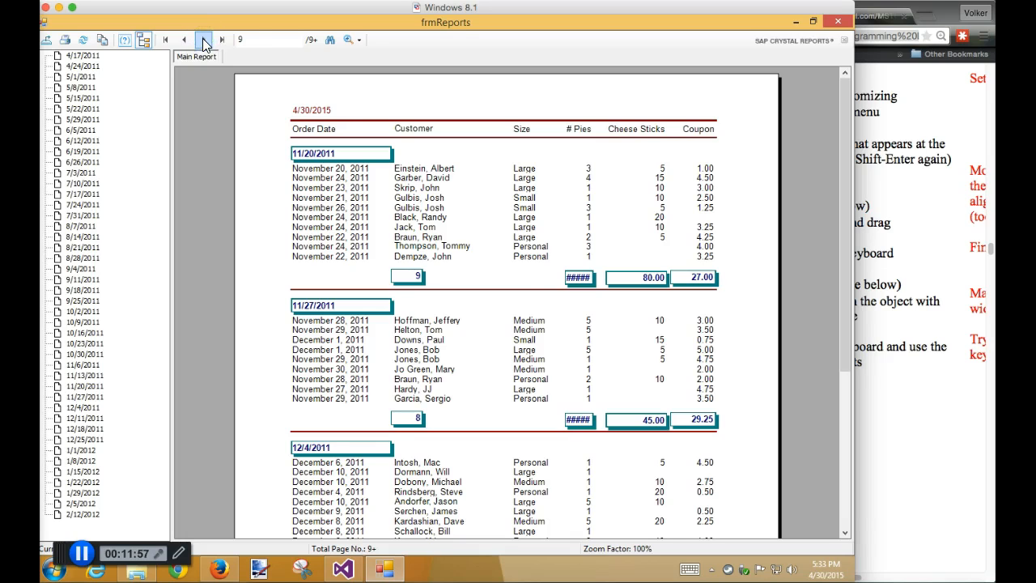
click(203, 39)
click(203, 39)
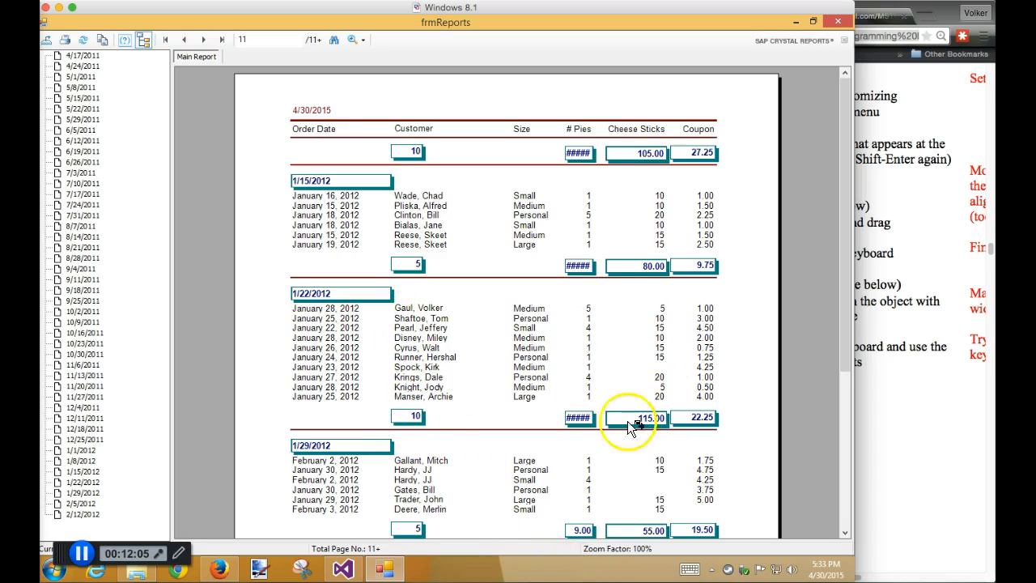
click(840, 20)
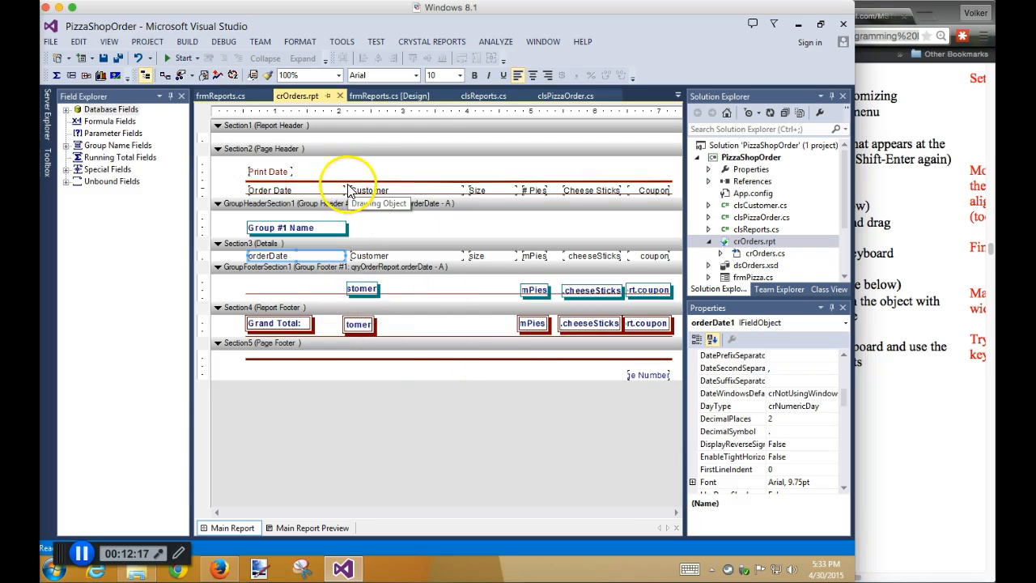
Select the Customer through Coupon headings, detail fields, group sums and grand totals together, leaving out the report footer's line
drag(347, 176, 680, 345)
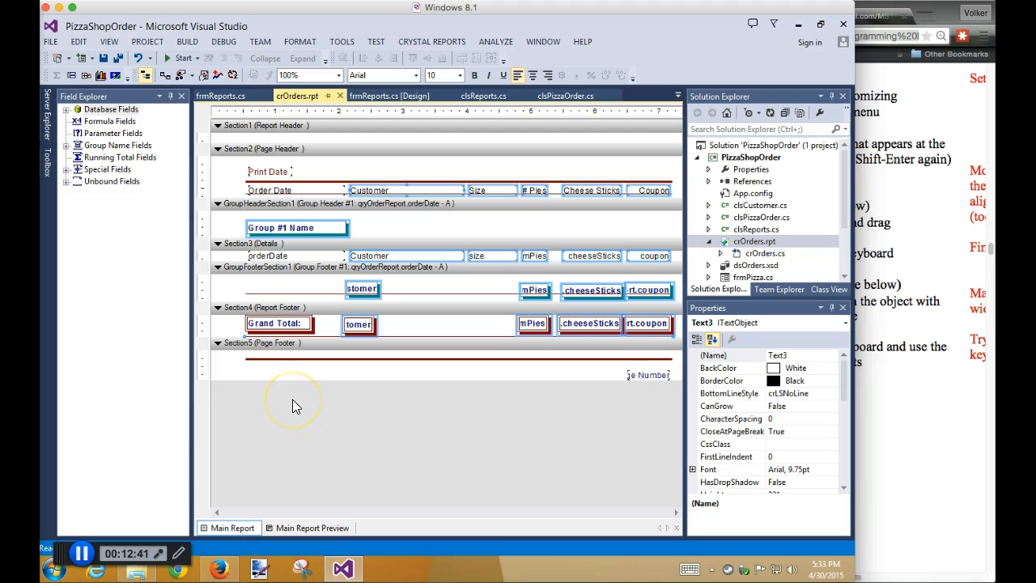
click(426, 335)
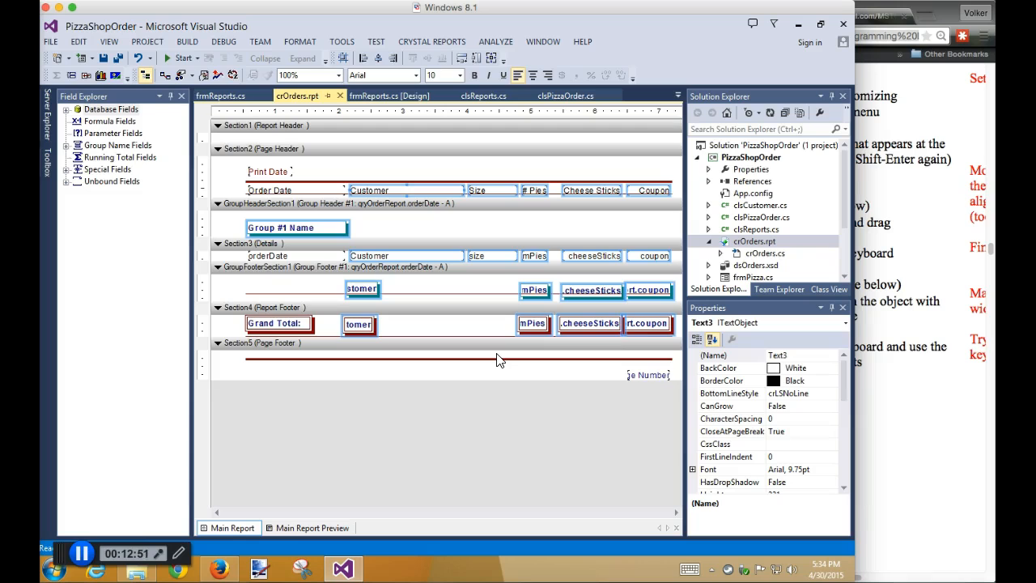
key(Left)
key(Left)
key(Left)
key(Left)
key(Left)
key(Left)
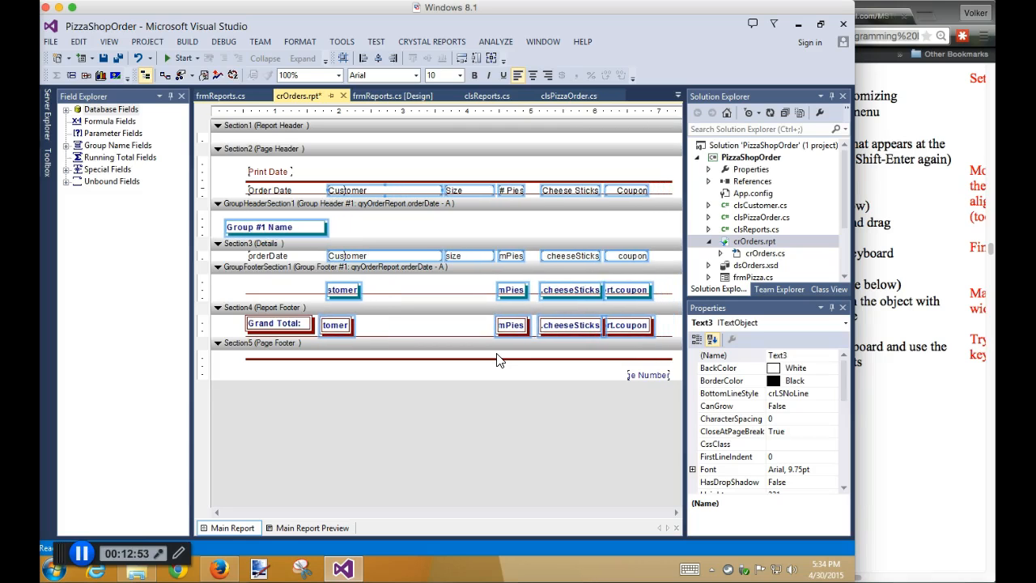
key(Right)
key(Right)
key(Right)
key(Right)
key(Right)
key(Right)
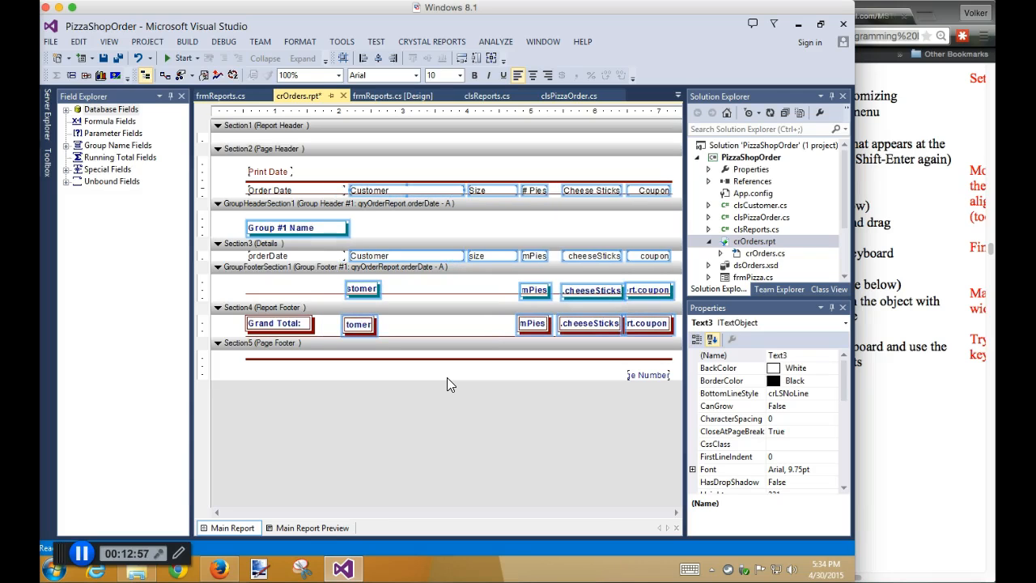
Remove the group name from the selection and shift the selected Customer through Coupon objects left, closer to the Order Date column
click(333, 227)
key(Left)
key(Left)
key(Left)
key(Left)
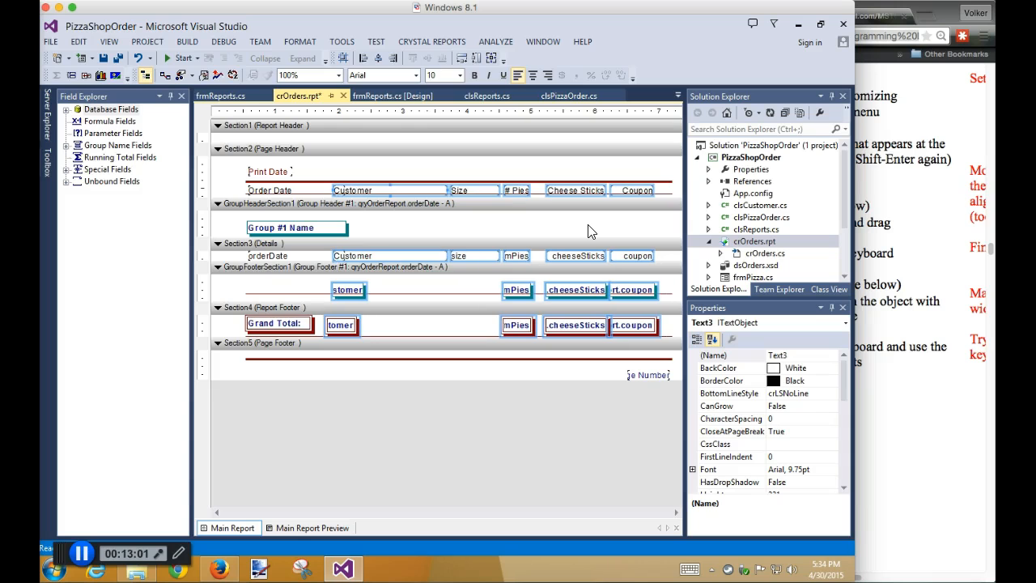
click(434, 318)
Align the left edge of the report footer's customer grand total with the group footer's customer count
click(346, 329)
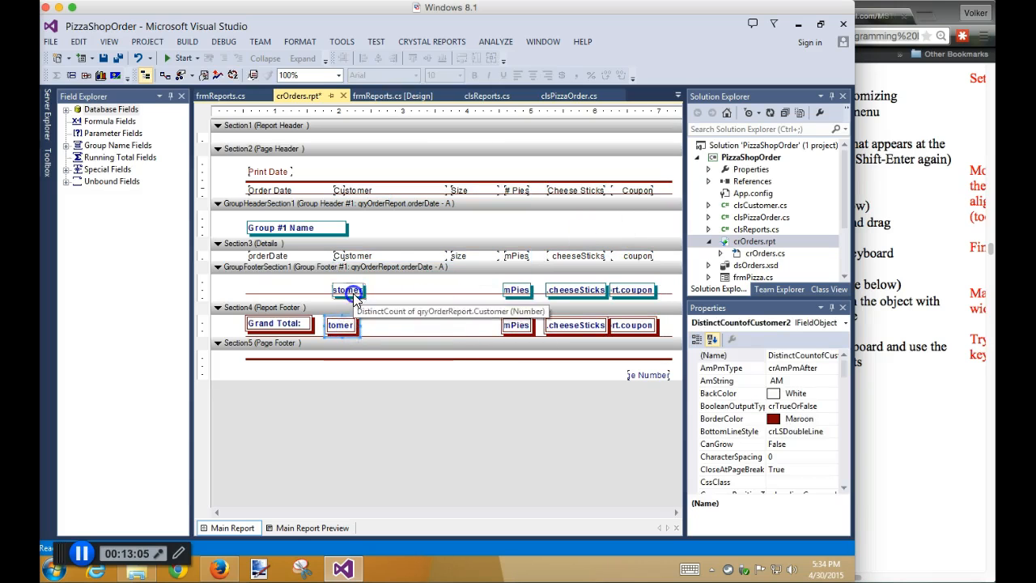
ctrl+click(348, 290)
click(361, 62)
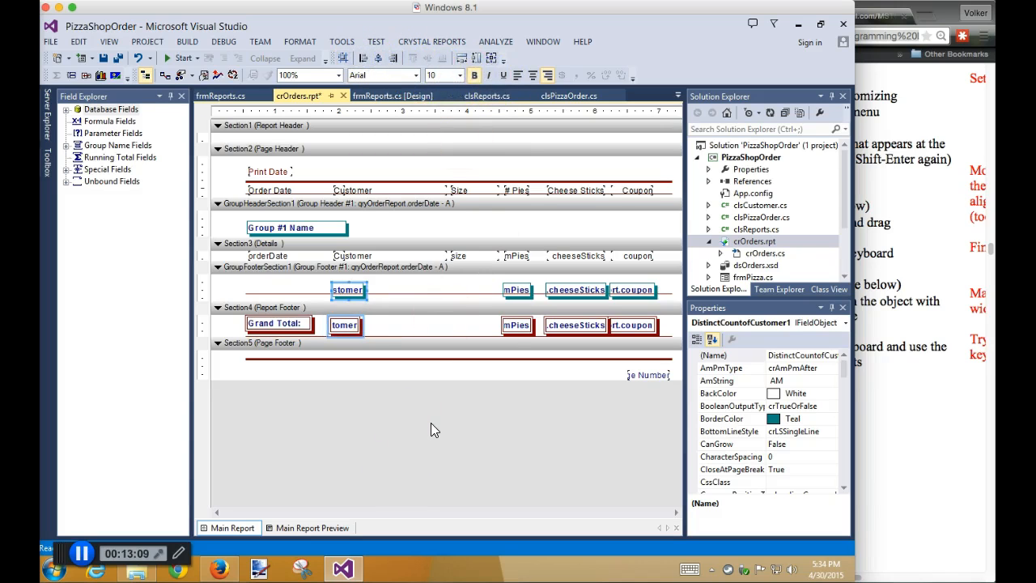
Narrow the Group #1 Name field in the group header so it ends just before the Customer column
click(343, 229)
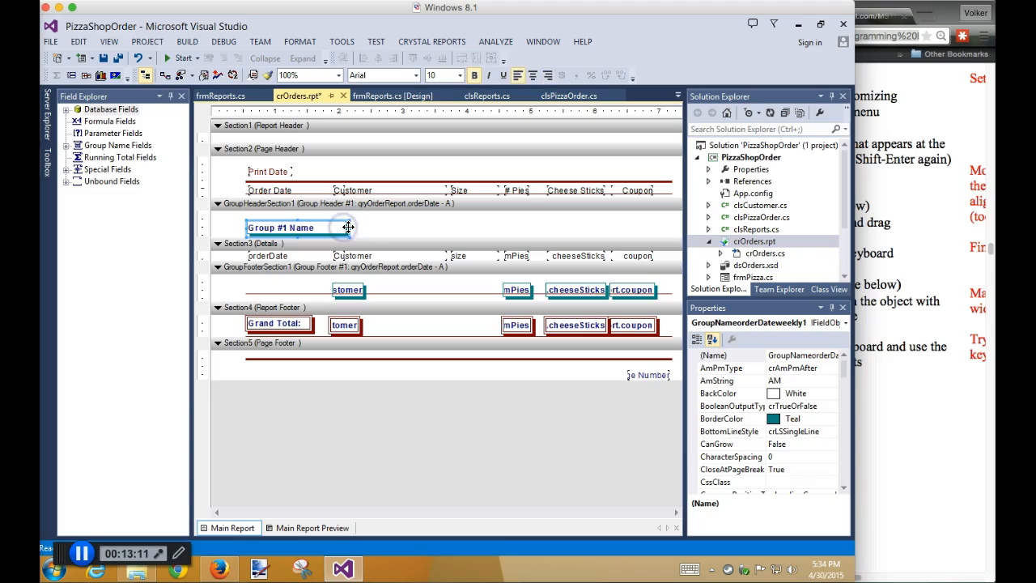
drag(348, 229, 324, 228)
click(479, 232)
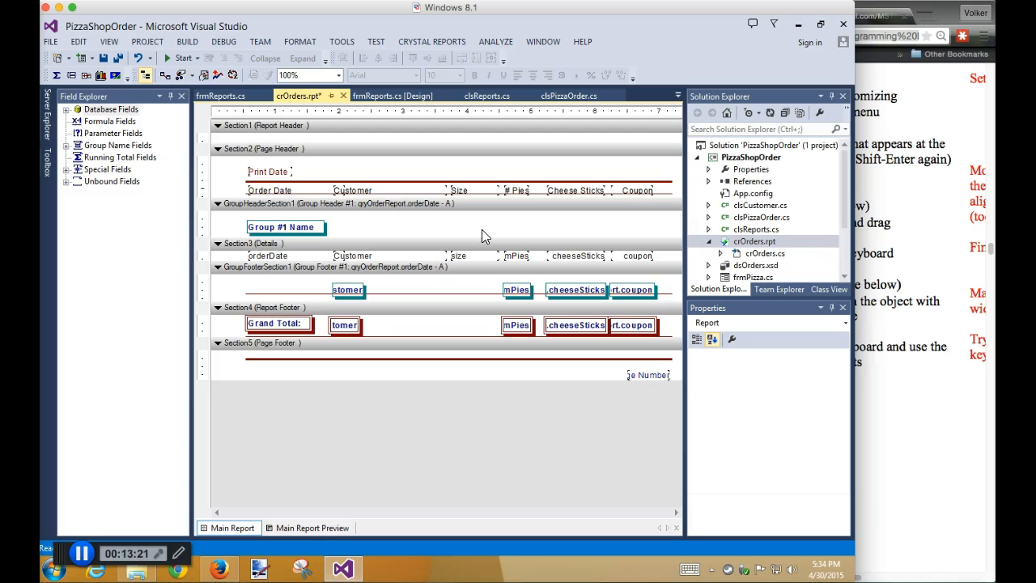
Apply the -1,123 number style to the numPies and cheeseSticks sums in both the group footer and the report footer
click(526, 294)
ctrl+click(567, 290)
ctrl+click(521, 328)
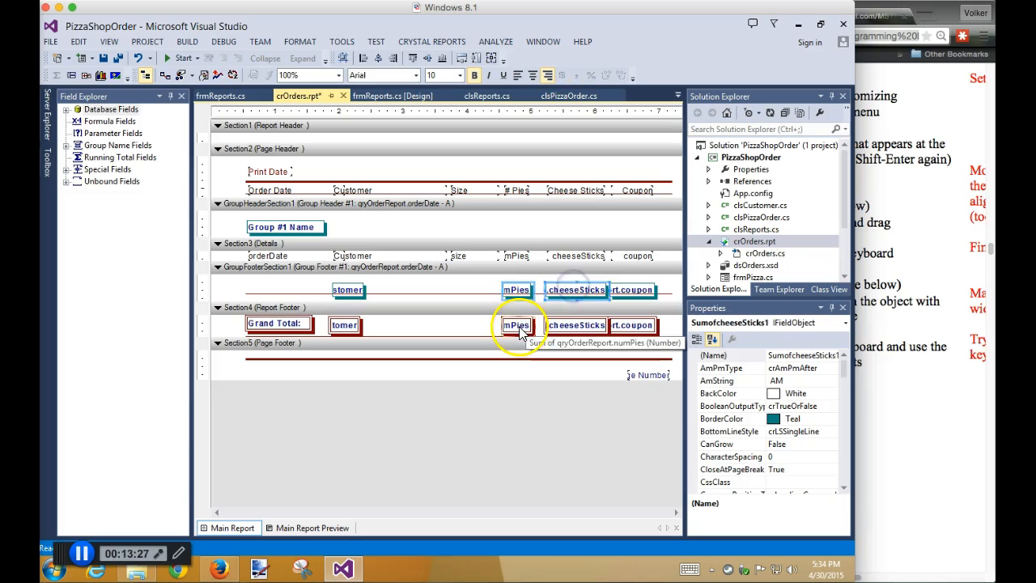
ctrl+click(569, 326)
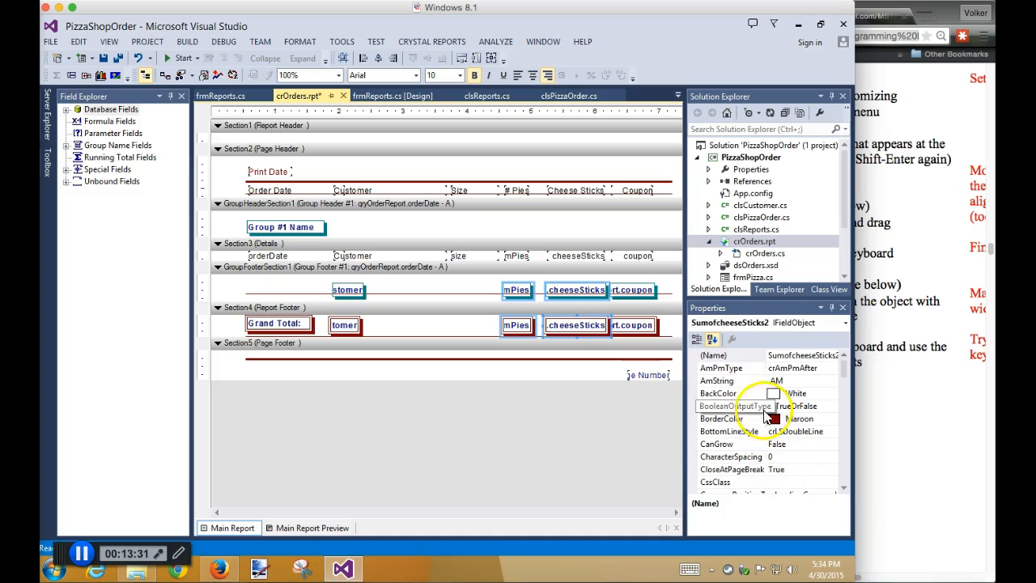
right_click(585, 326)
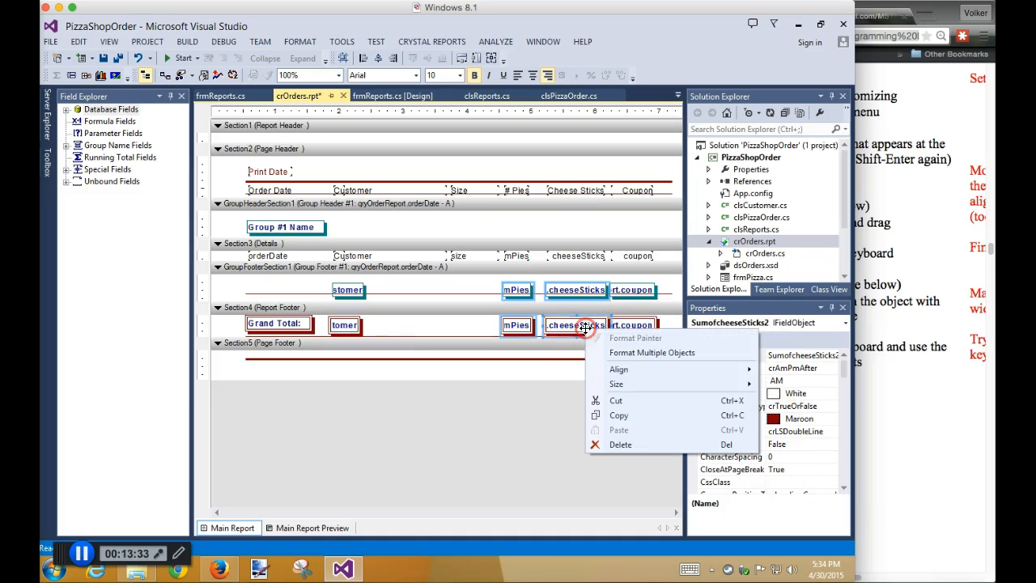
click(647, 357)
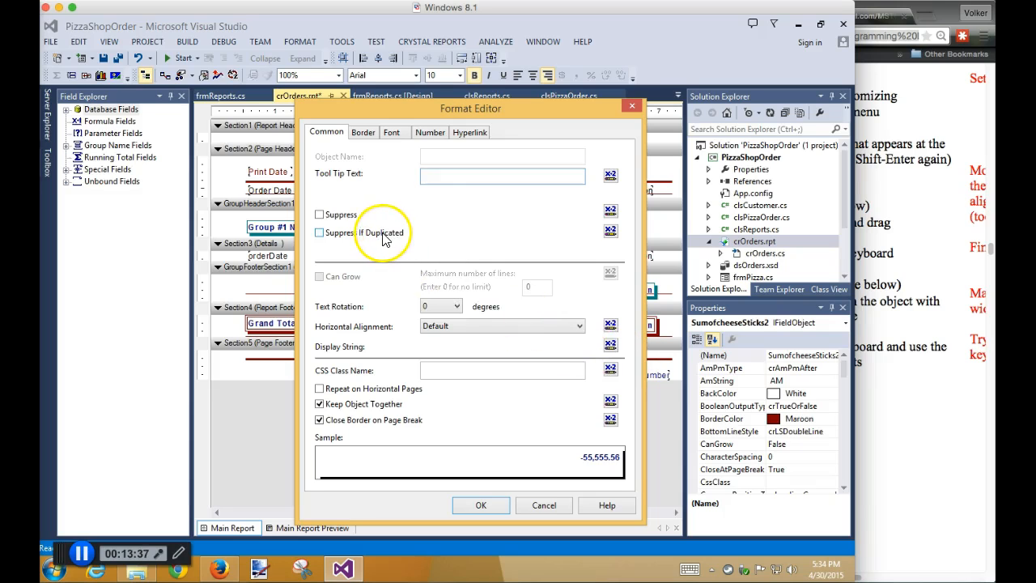
click(429, 132)
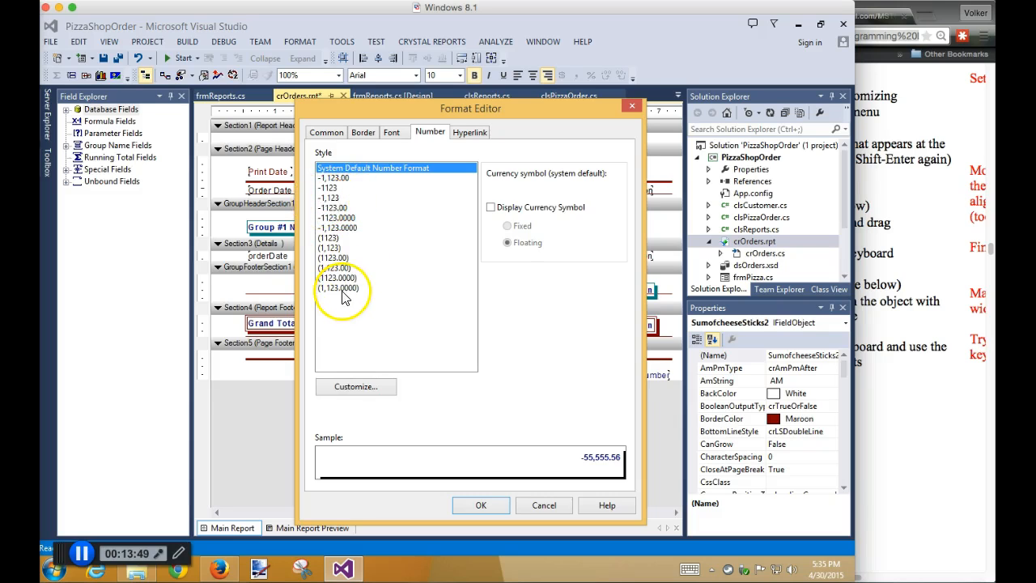
click(329, 198)
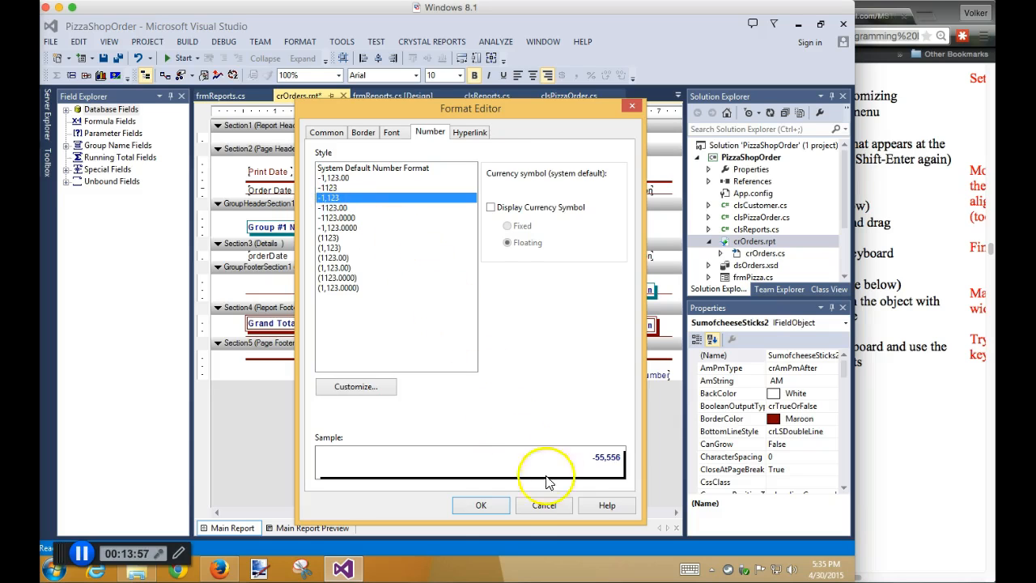
click(483, 506)
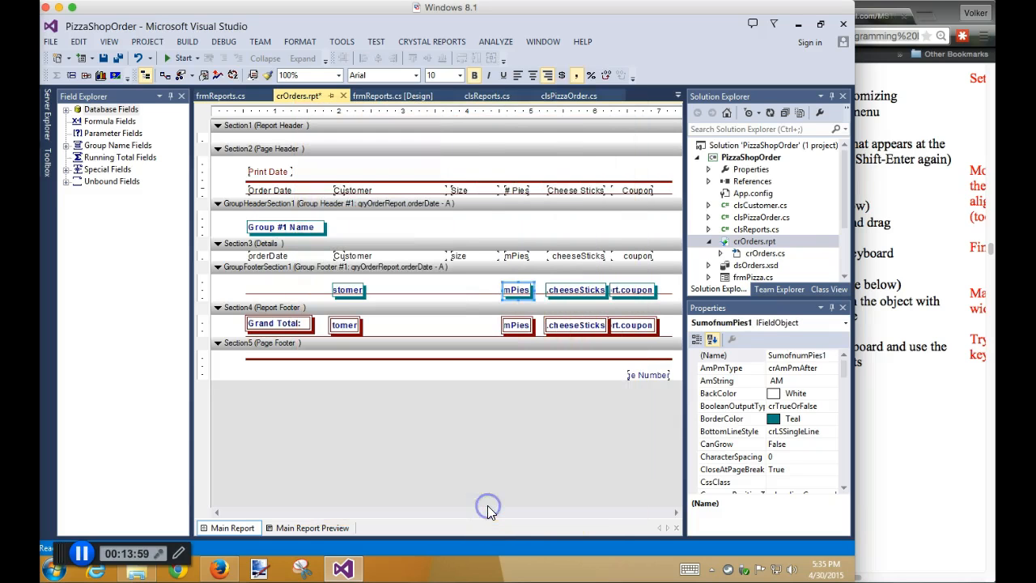
Run the application, examine the pies and cheese sticks sums and the column layout on the report's first page, and close the report form
click(174, 58)
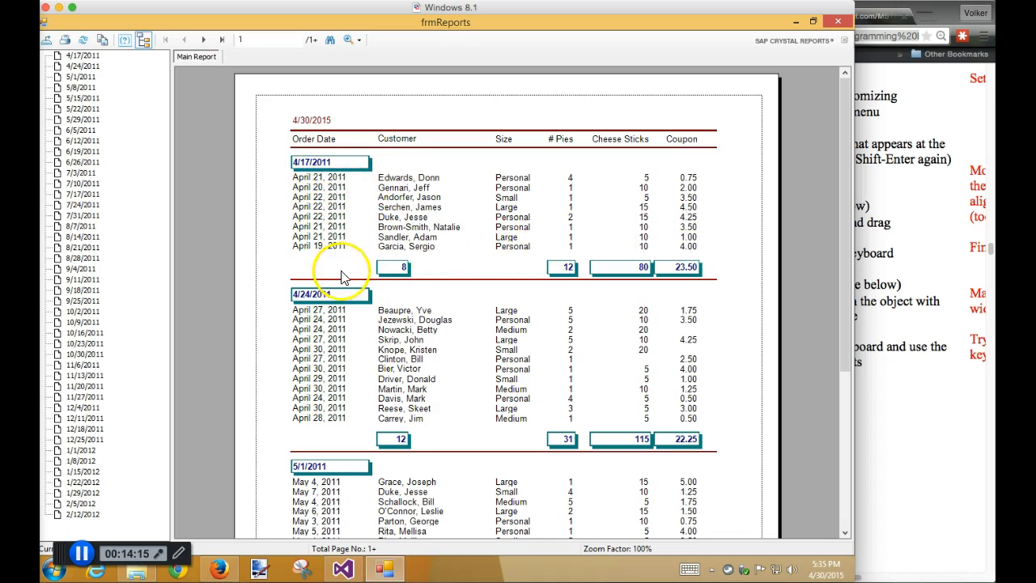
scroll(370, 381, down, 5)
scroll(429, 387, down, 3)
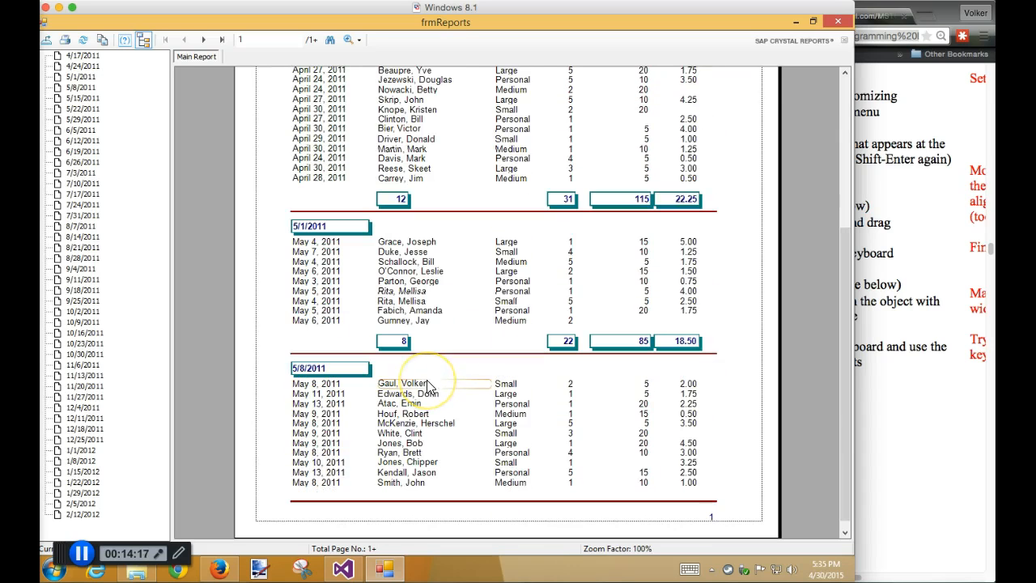
scroll(429, 387, down, 1)
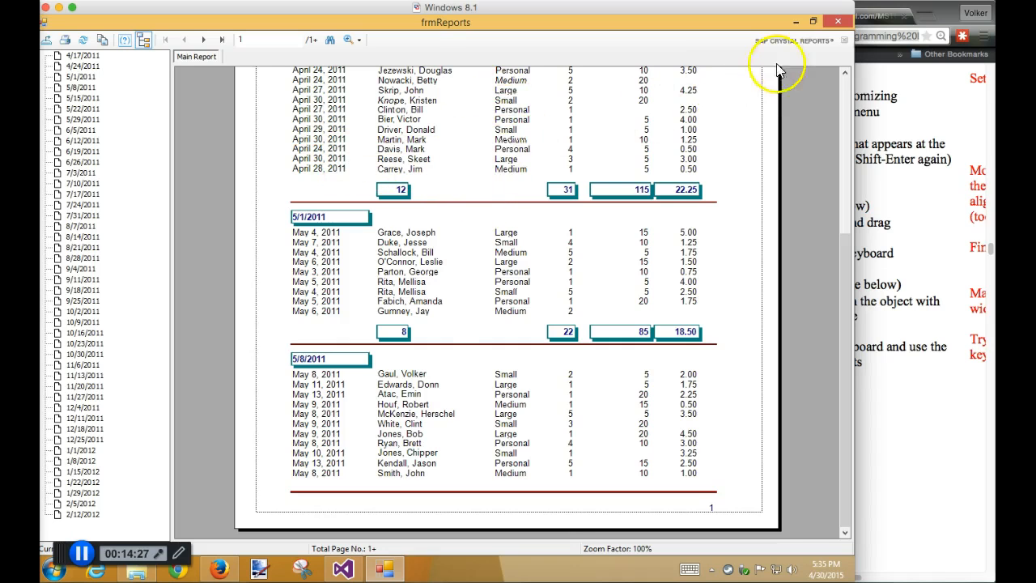
click(837, 21)
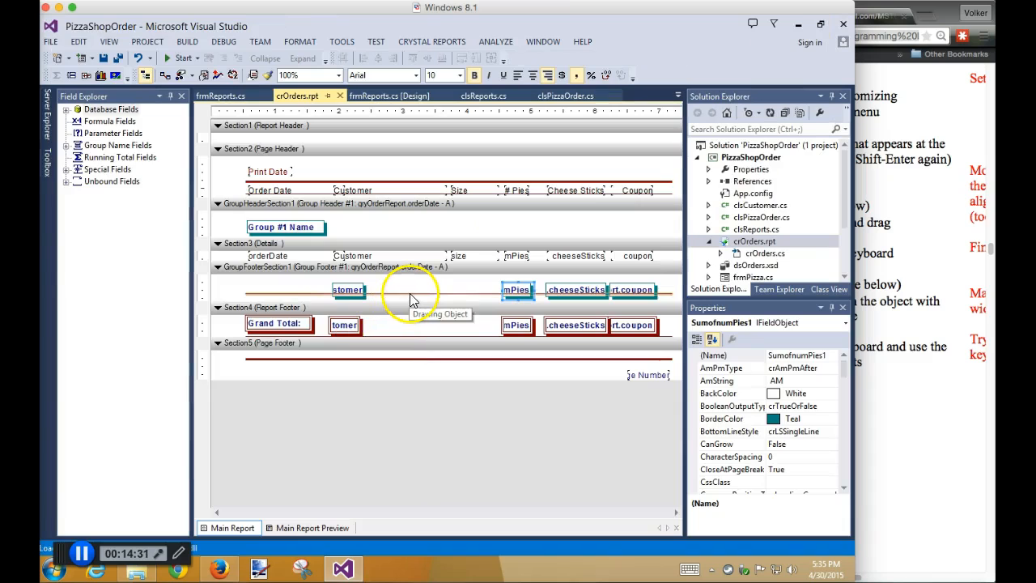
Move the group footer's line above the sums, at a Bottom position of about 120, and check it in the running report
drag(410, 294, 408, 279)
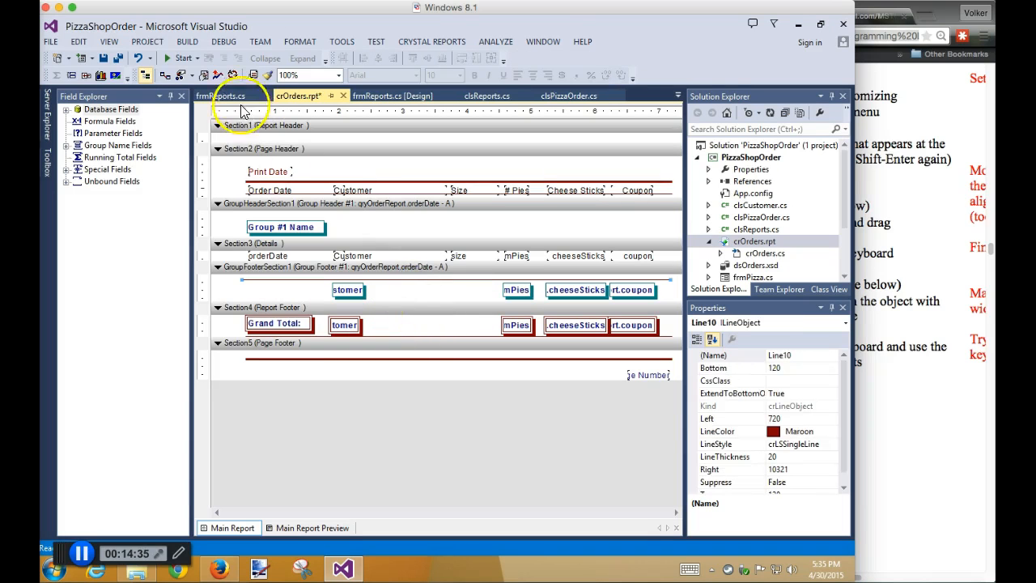
click(178, 59)
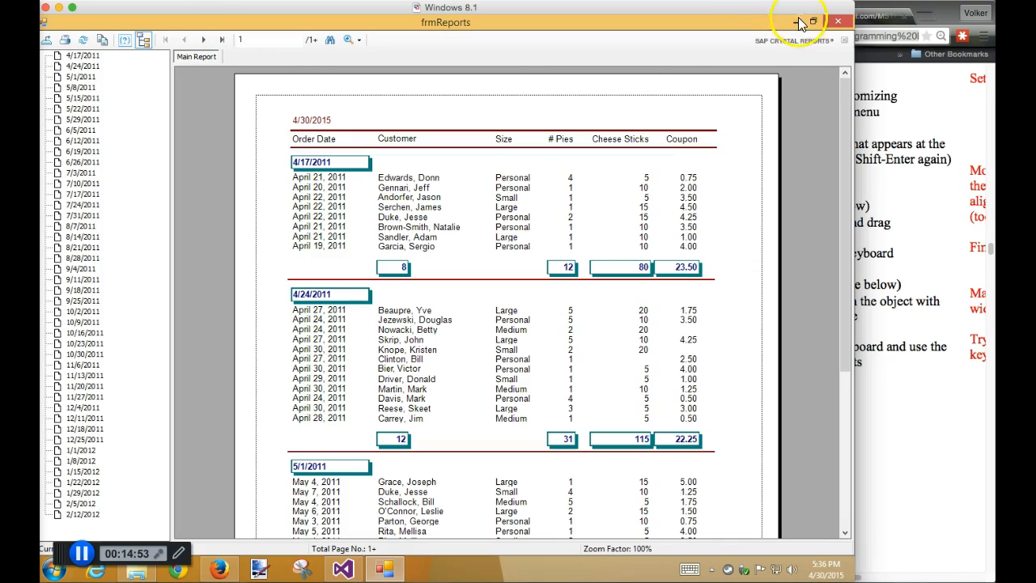
click(838, 21)
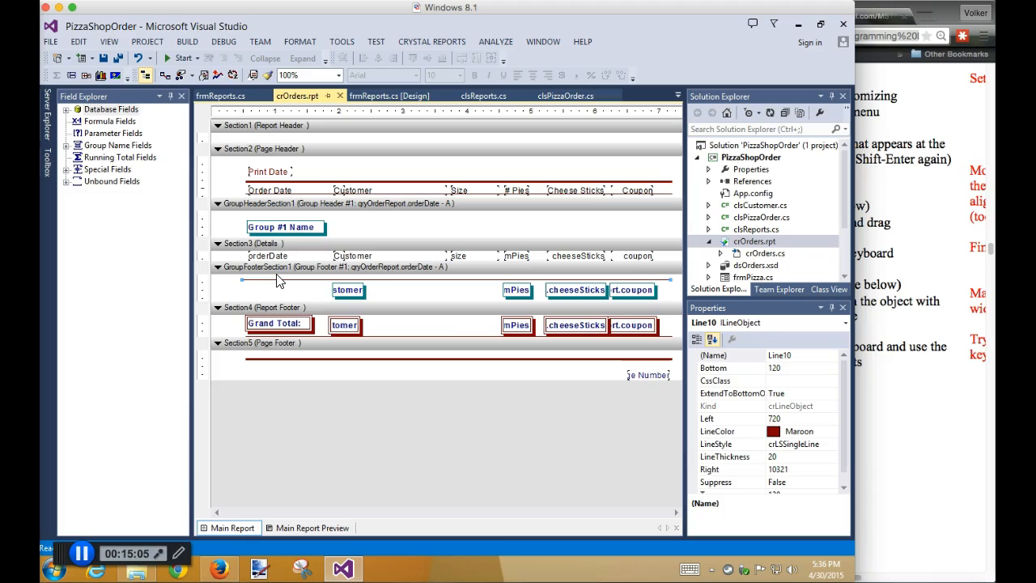
Try resizing the group footer's line by extending its right end to a Right position of about 11160
key(shift+Right)
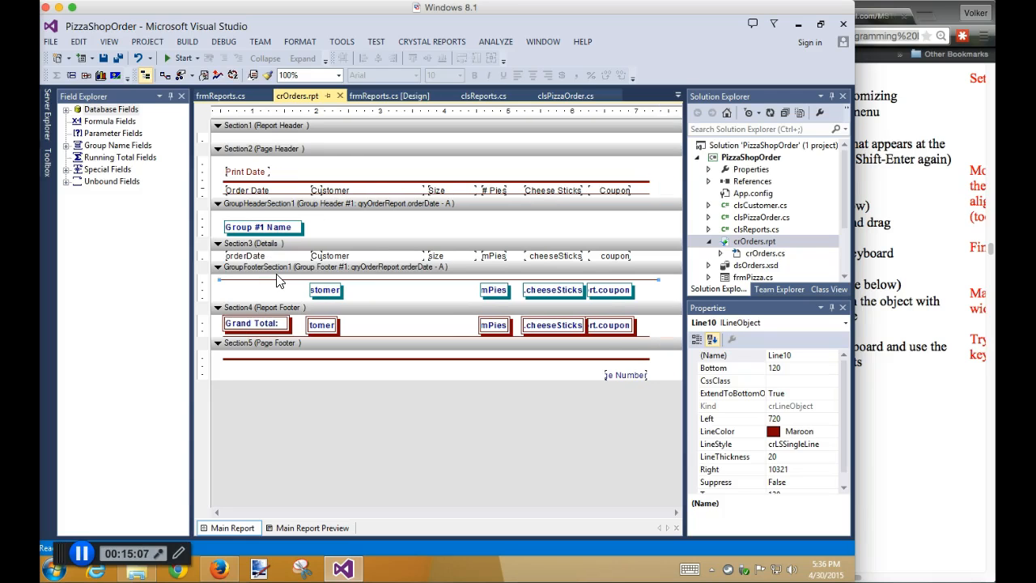
click(283, 280)
key(shift+Right)
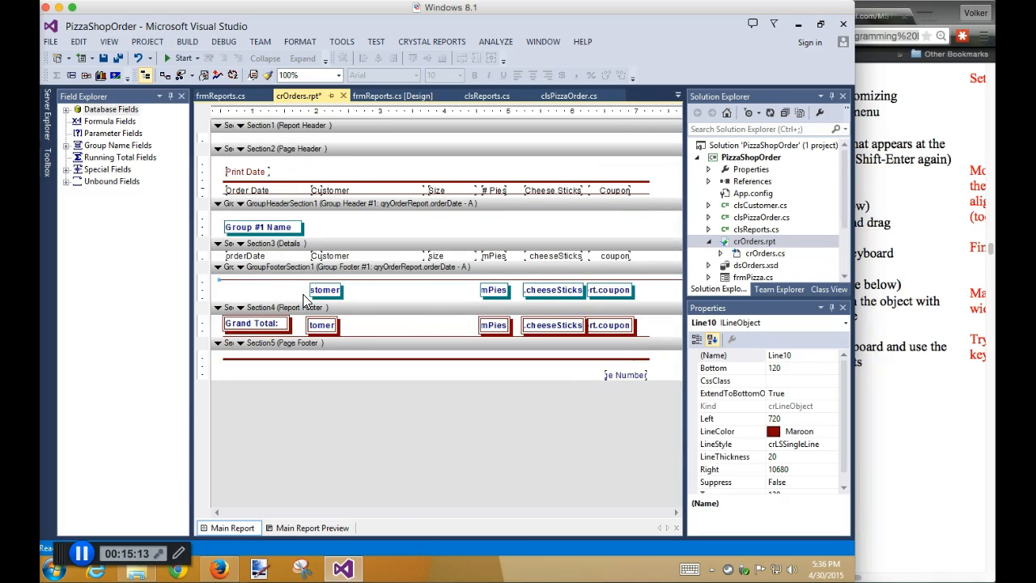
key(shift+Right)
Shorten the group footer's line from its left end so it starts just before the numPies sum, at a Left position of about 6480
scroll(304, 300, left, 1)
drag(219, 280, 475, 279)
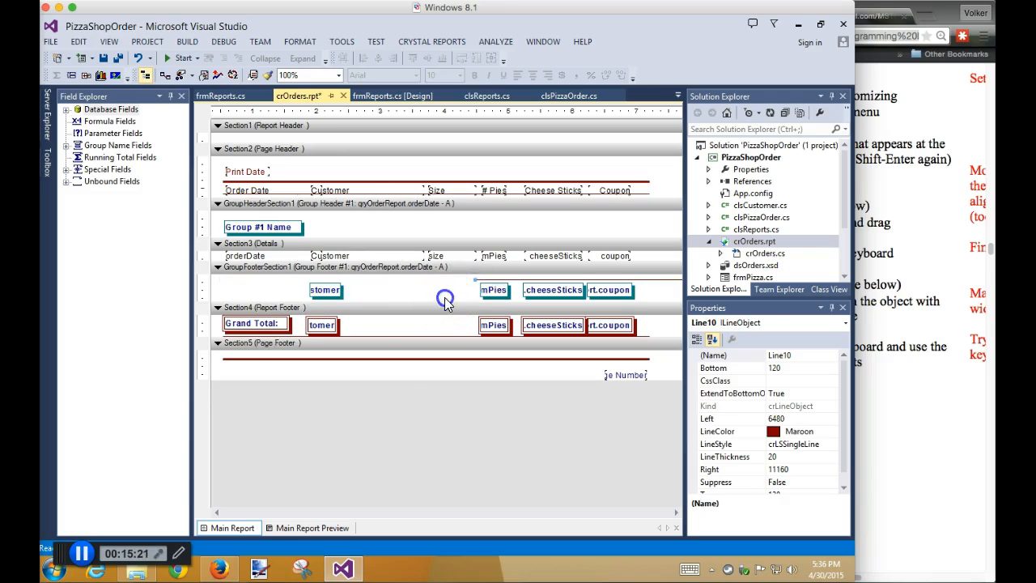
click(383, 465)
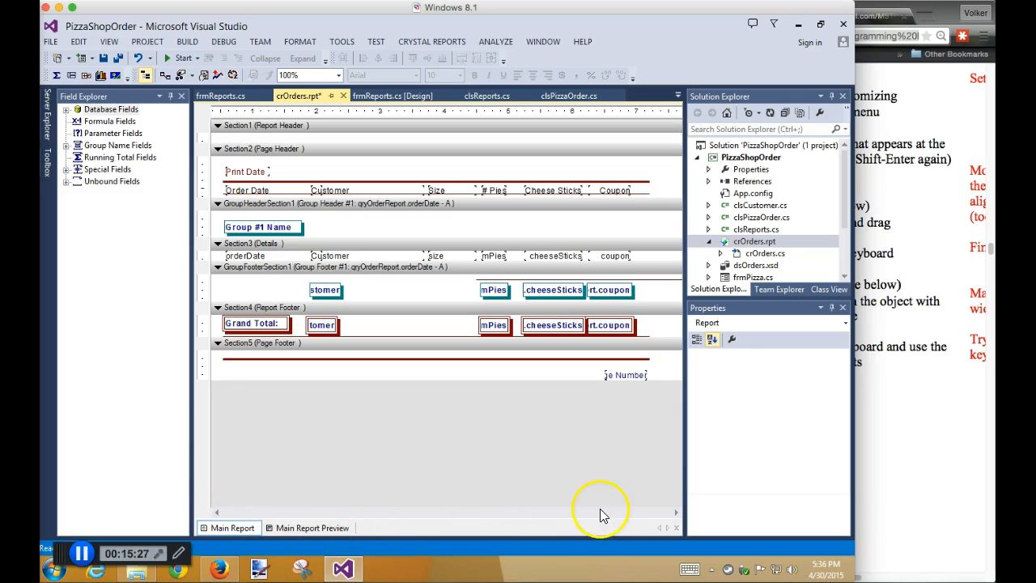
Pull the group footer line's right end in to the coupon sum's edge, at a Right position of about 9960, and check it in the running report
click(673, 514)
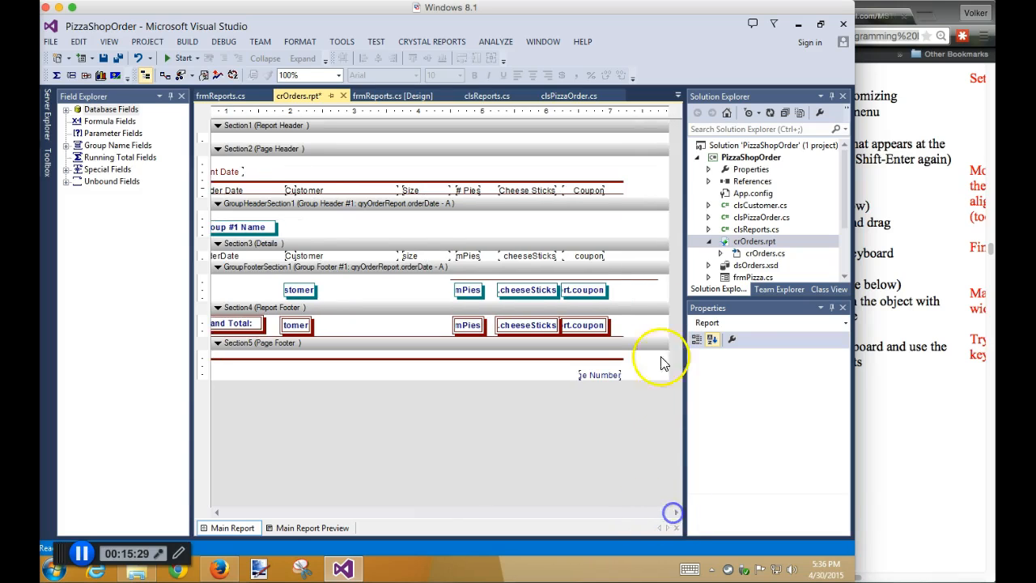
click(652, 280)
drag(659, 279, 606, 279)
click(642, 297)
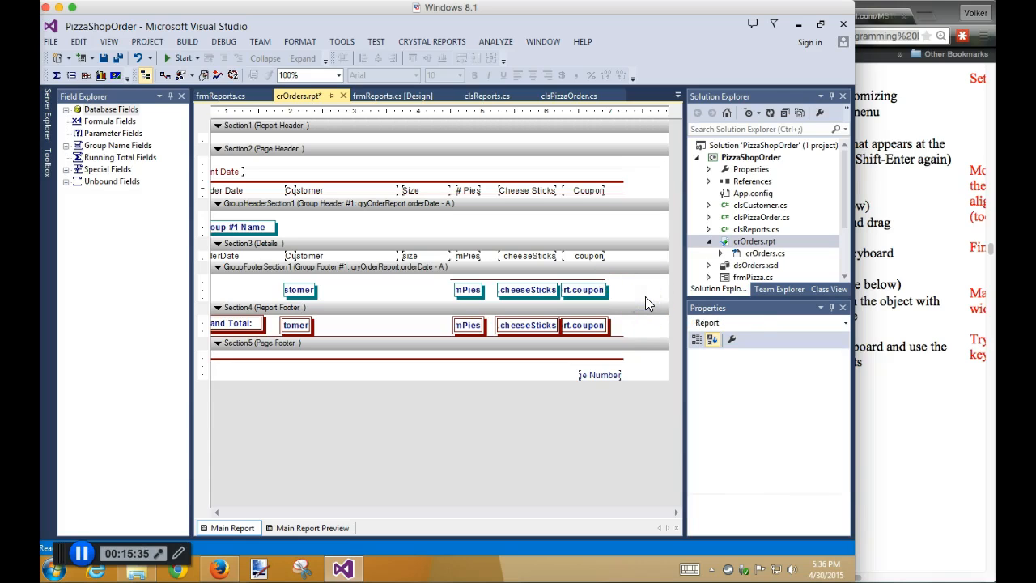
click(183, 57)
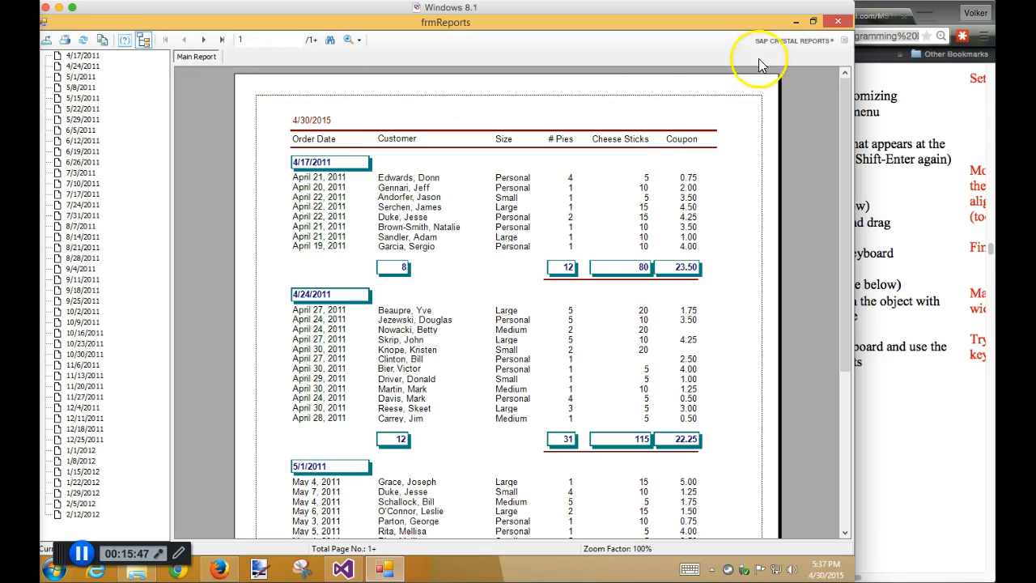
click(837, 22)
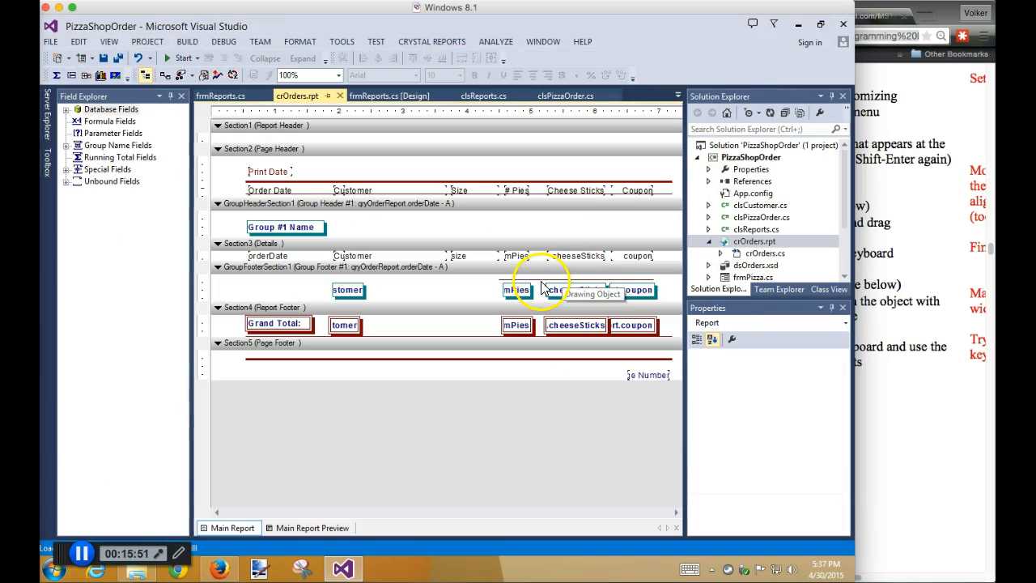
Turn off Move to Bottom of Section when Printing for the group footer's line
click(544, 287)
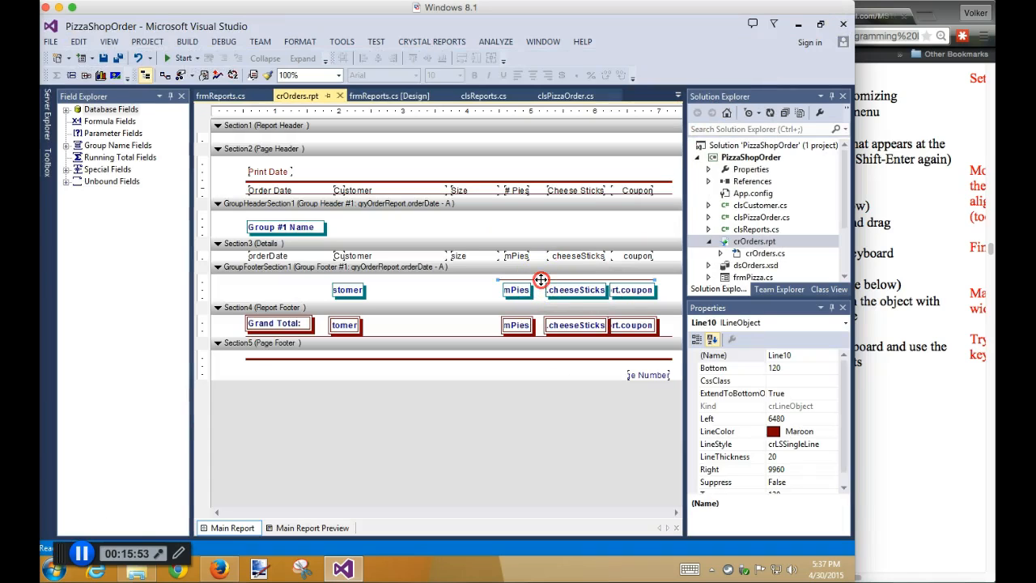
right_click(540, 279)
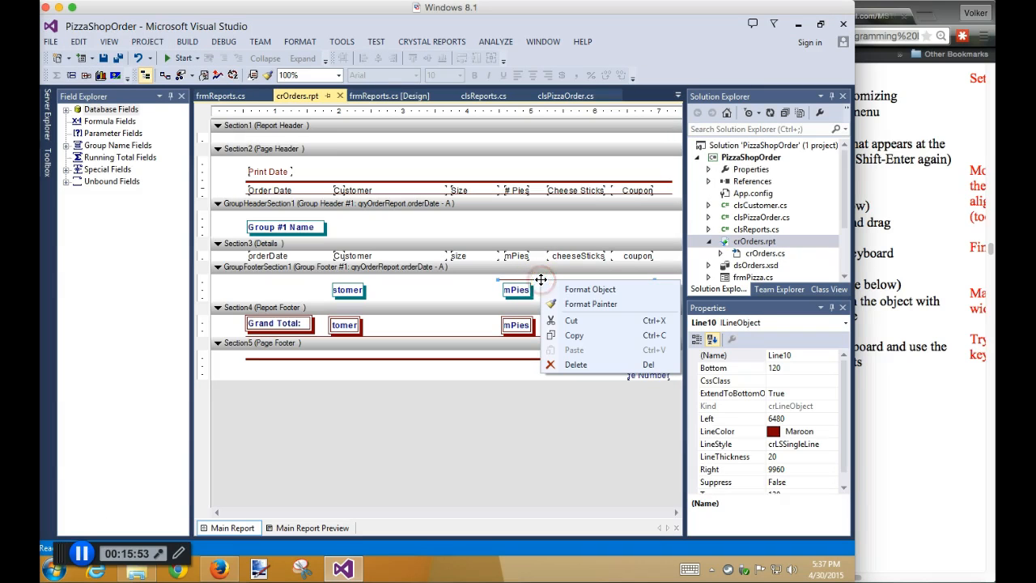
click(597, 290)
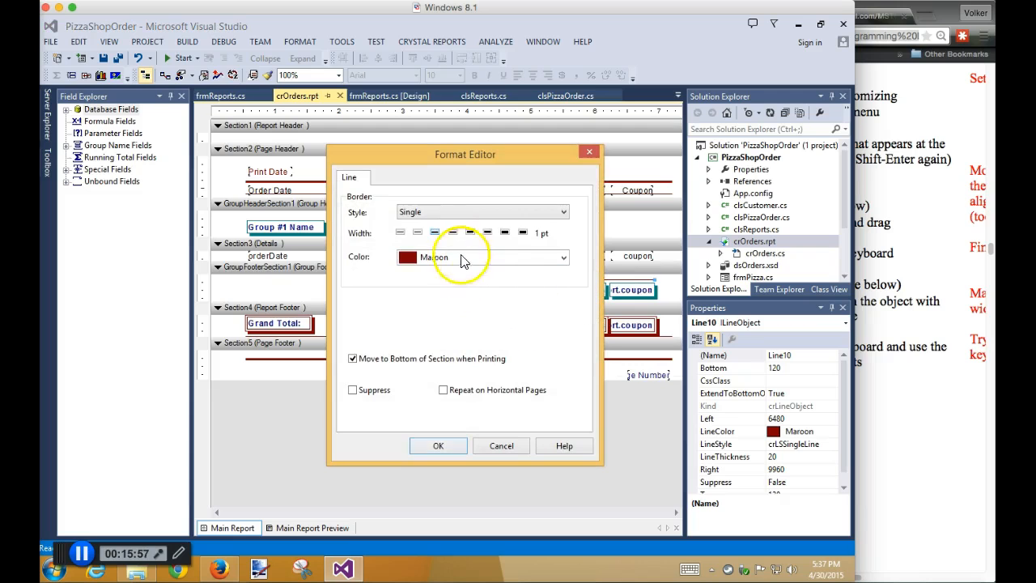
click(413, 361)
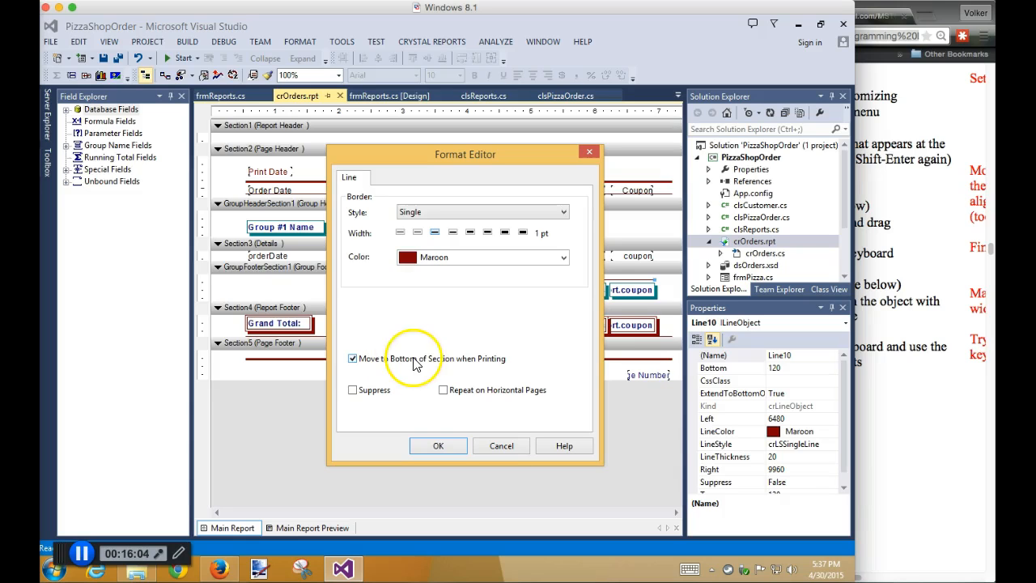
click(435, 445)
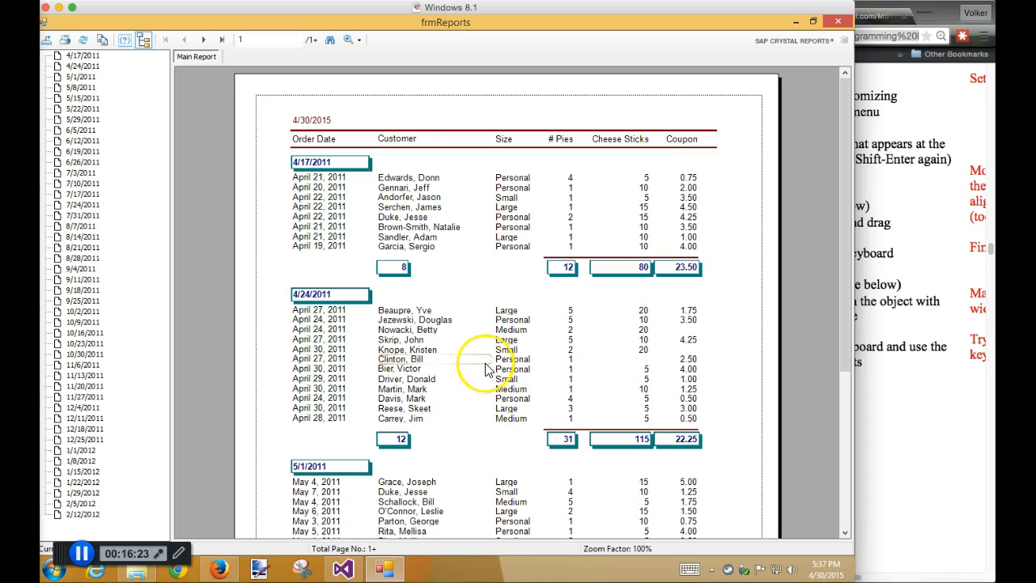
Examine the group footer lines and totals on the running report's first page, its last page and the page before that
scroll(484, 384, down, 3)
scroll(483, 384, down, 2)
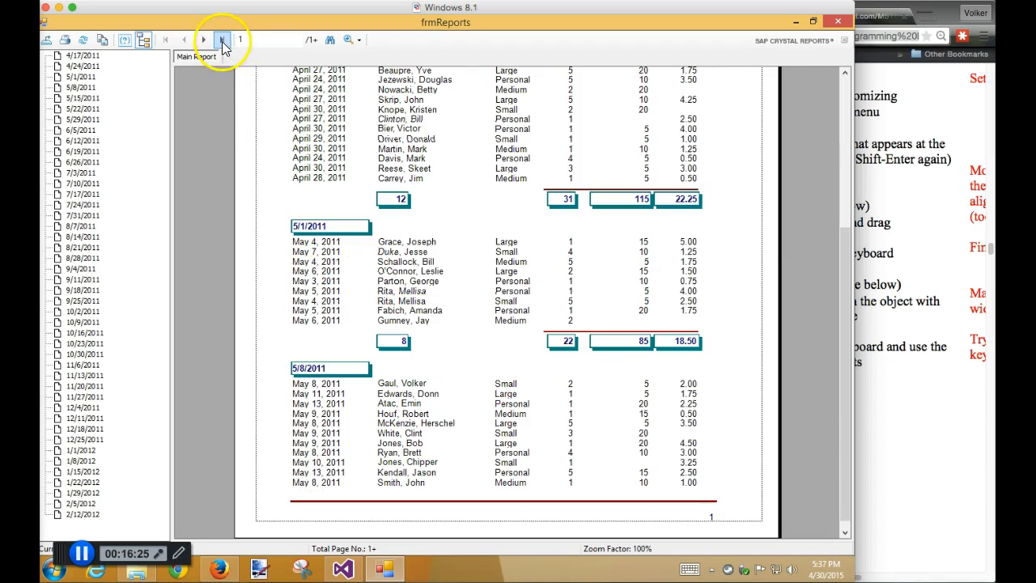
click(221, 39)
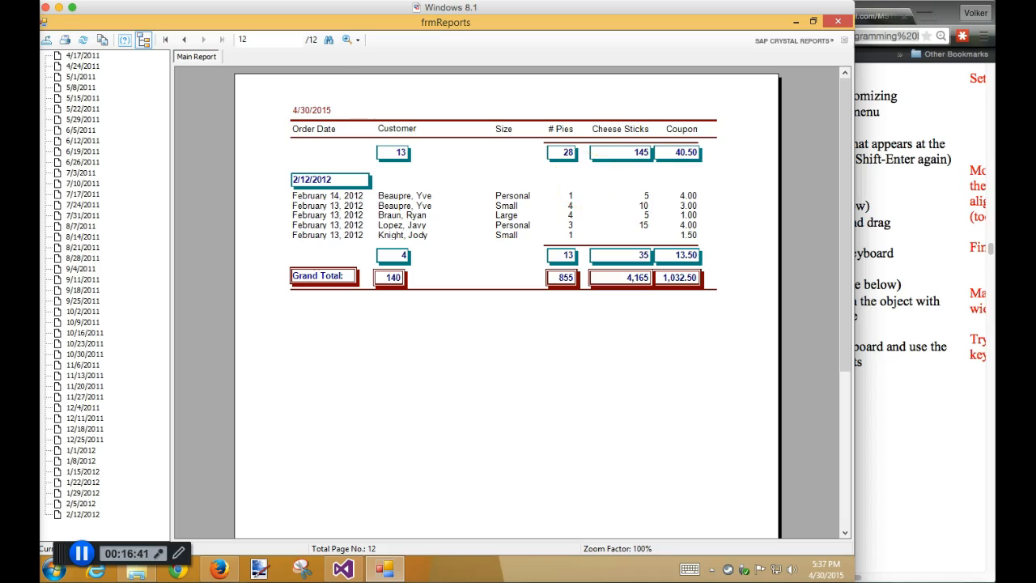
click(184, 39)
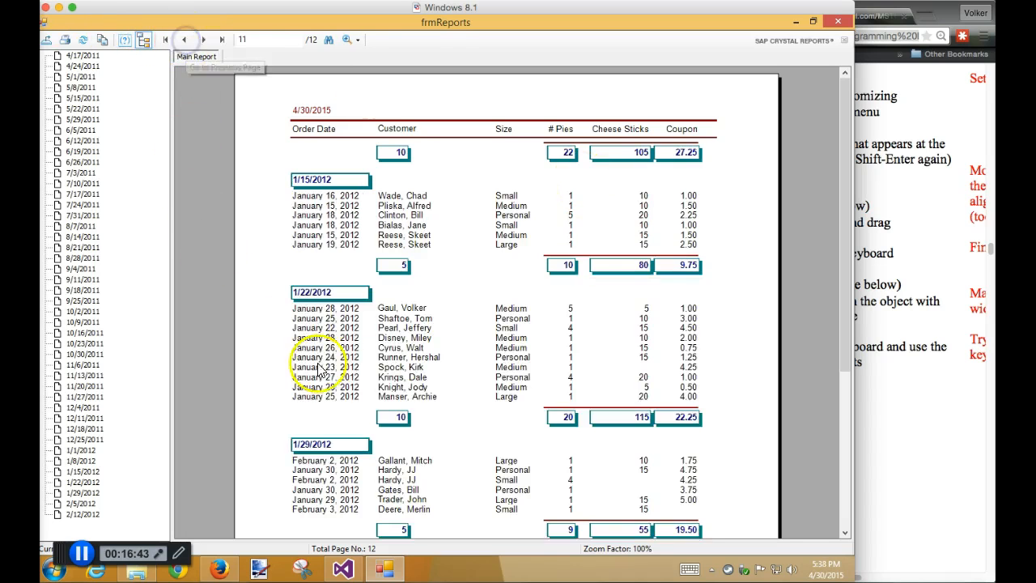
scroll(323, 371, down, 3)
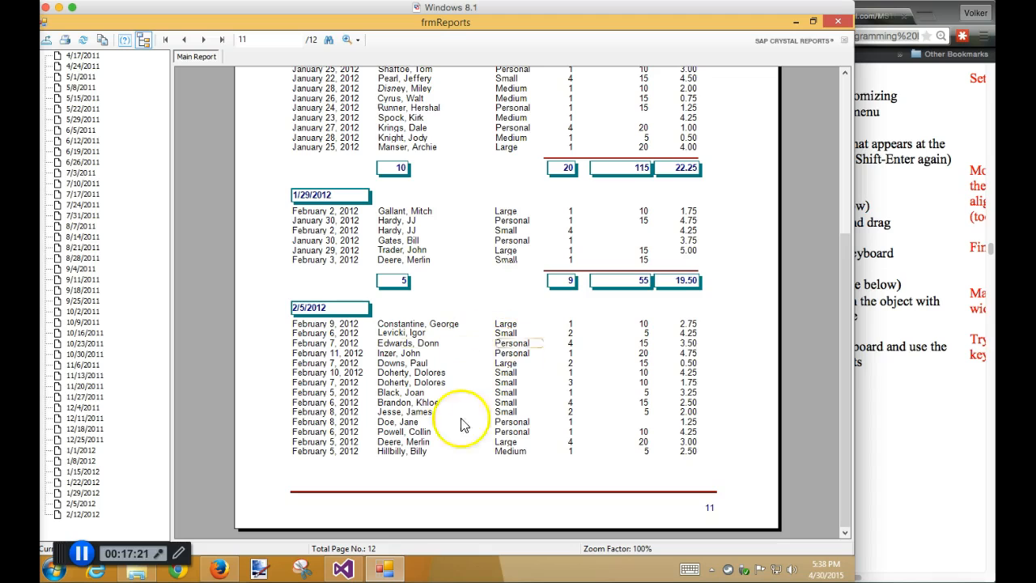
Switch to the course notes in the browser and read the techniques for moving, resizing, selecting, sizing and aligning report objects
click(874, 272)
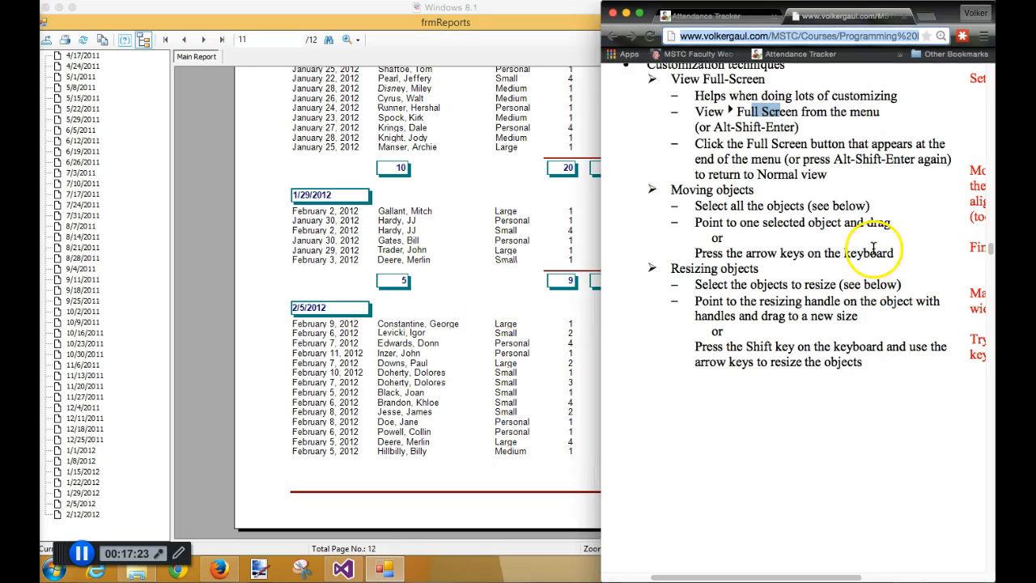
scroll(733, 293, down, 1)
scroll(733, 293, down, 2)
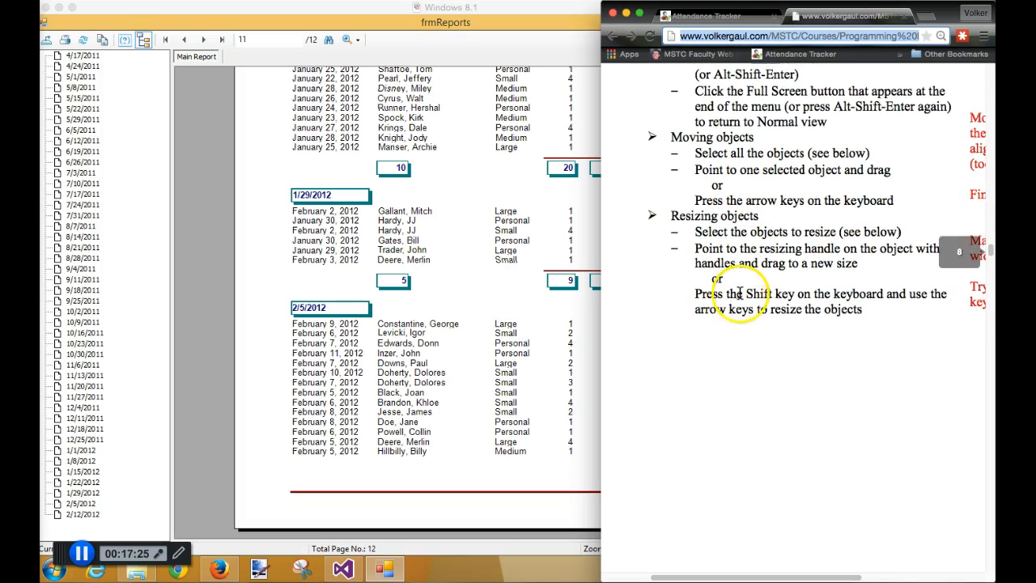
scroll(764, 300, down, 6)
scroll(771, 313, down, 6)
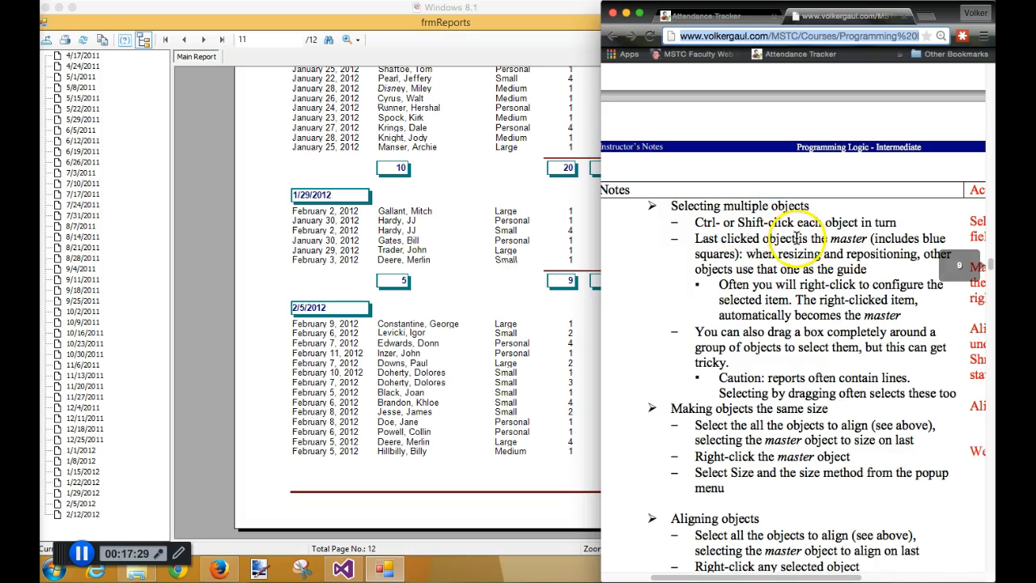
scroll(781, 251, down, 1)
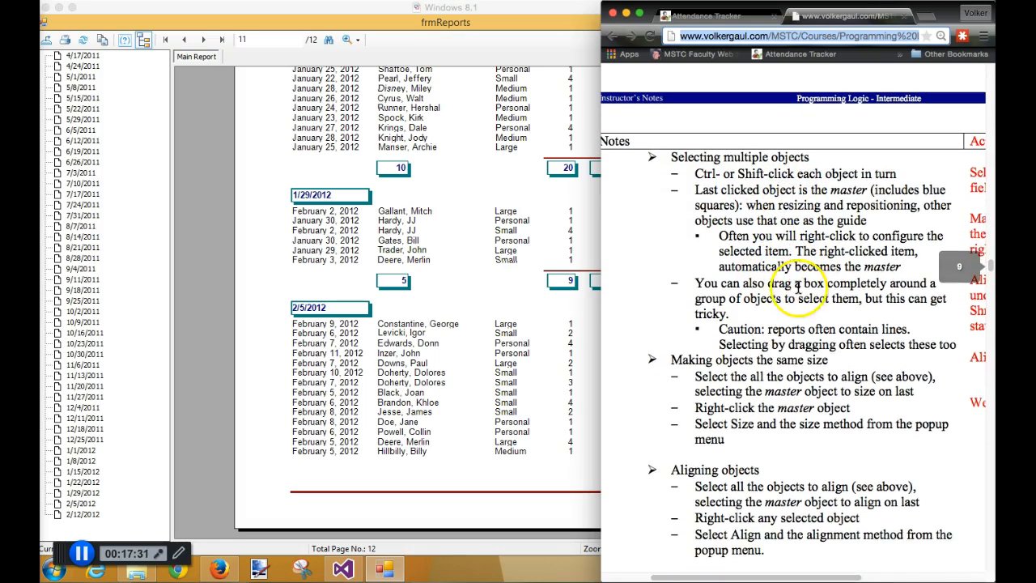
scroll(797, 340, down, 2)
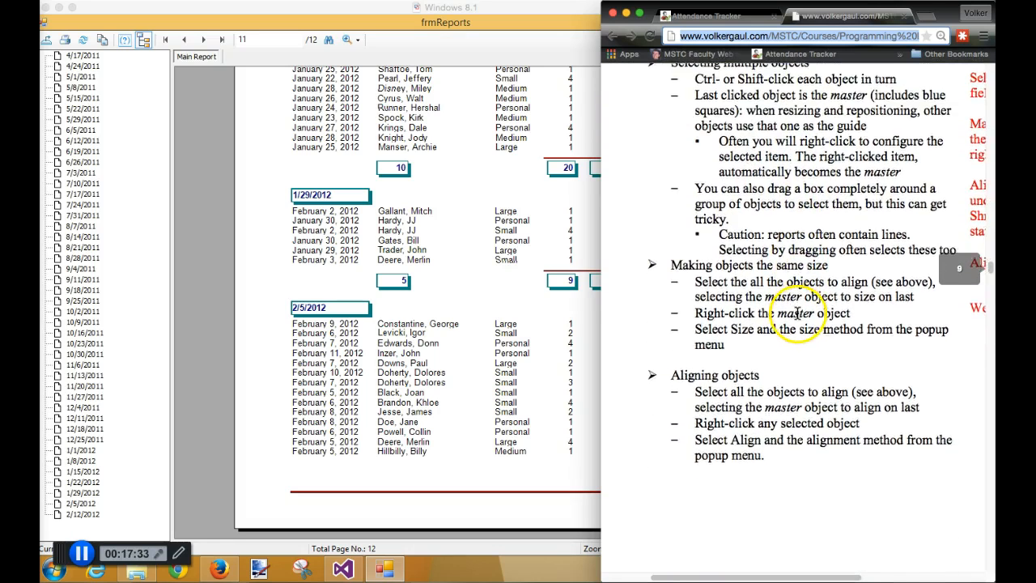
scroll(797, 314, down, 2)
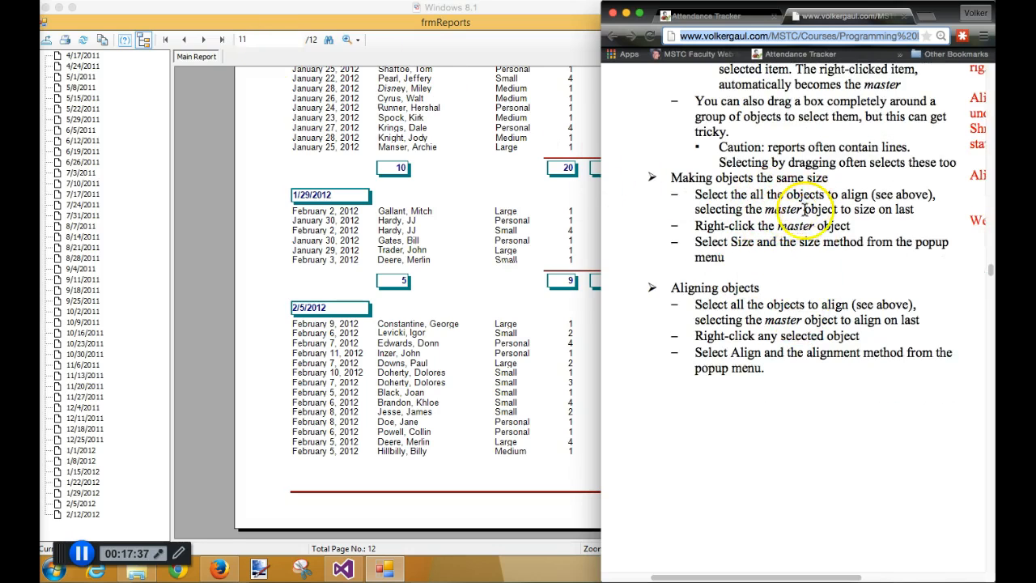
scroll(782, 279, down, 2)
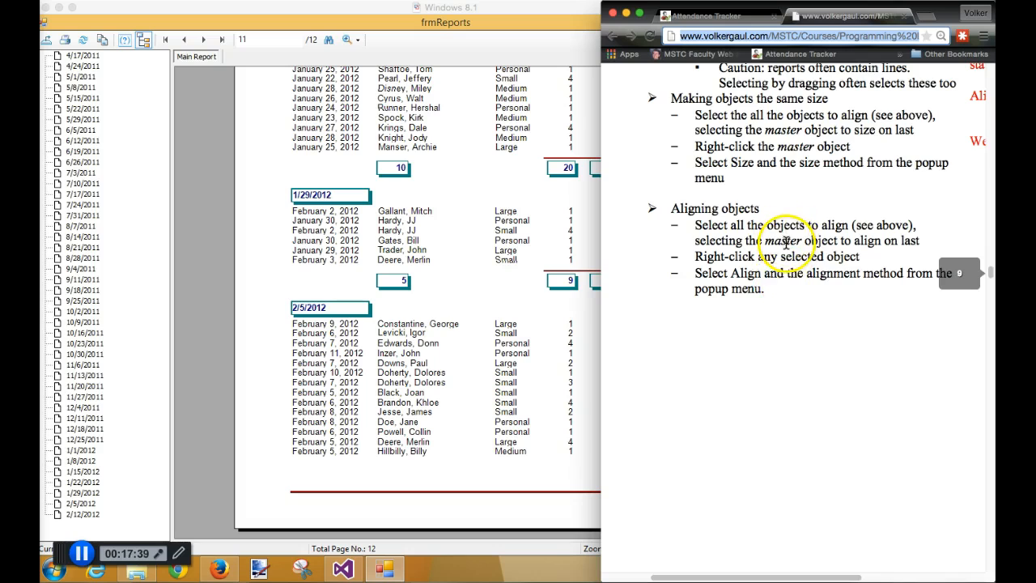
scroll(776, 249, down, 1)
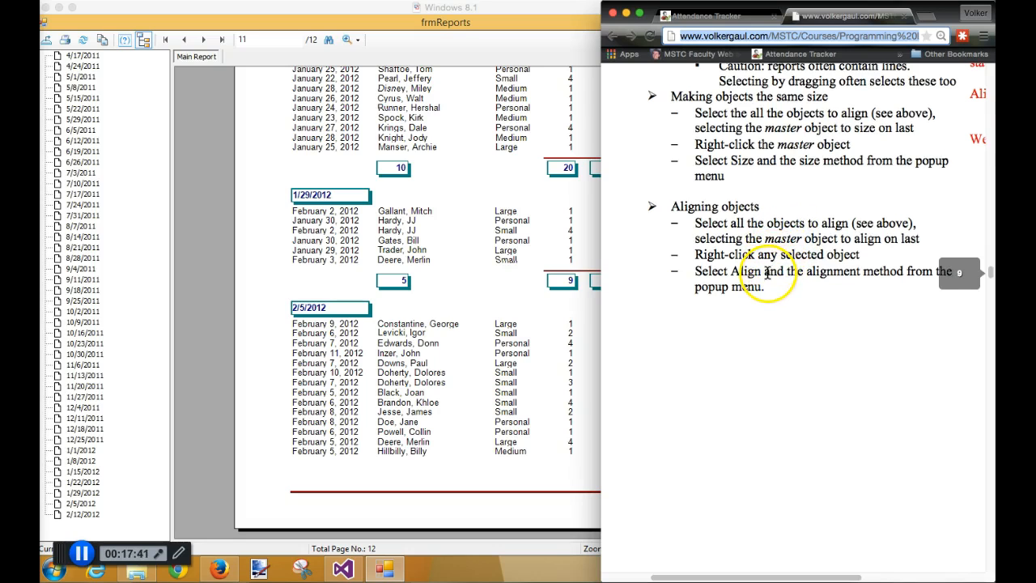
Close the running report and bring up the Align and Size options for the numPies sums in the group footer and report footer together
click(409, 106)
click(839, 24)
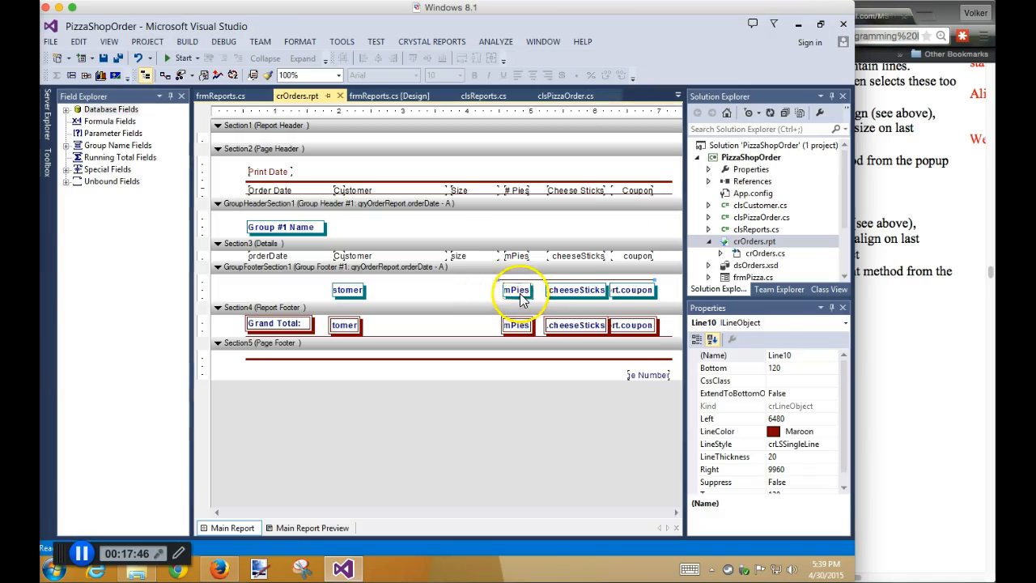
click(516, 290)
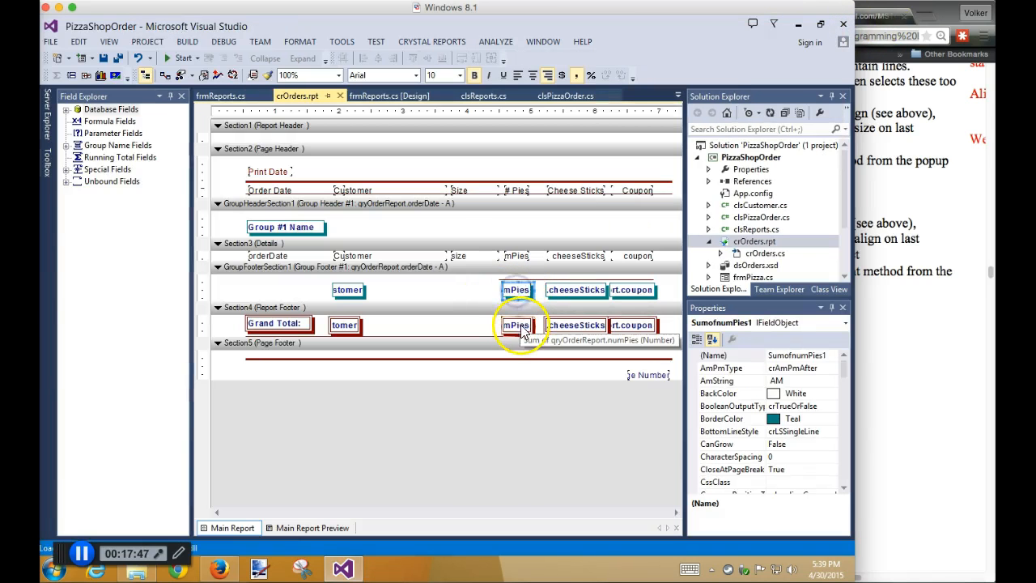
ctrl+click(520, 327)
right_click(520, 327)
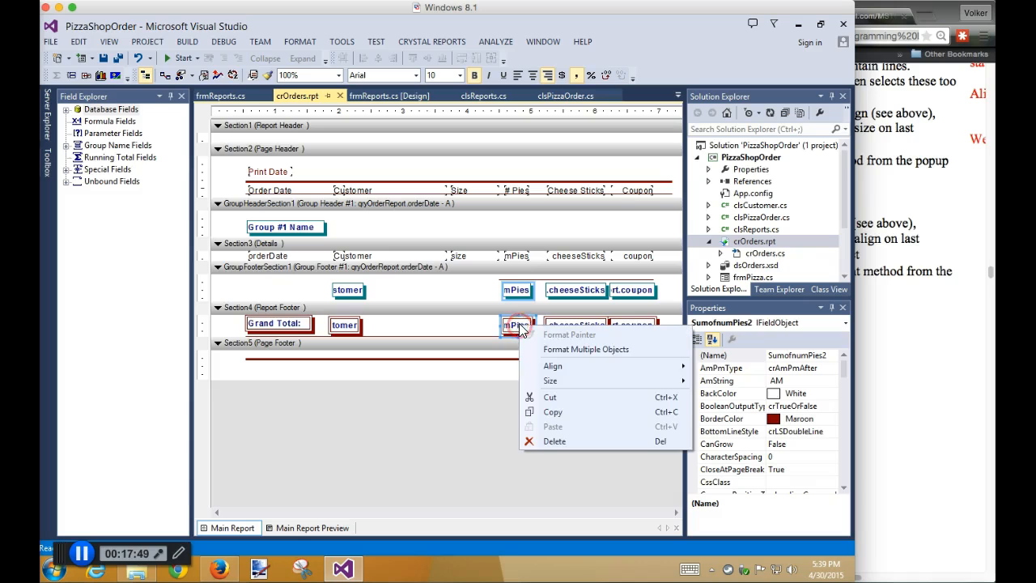
mouse_move(552, 366)
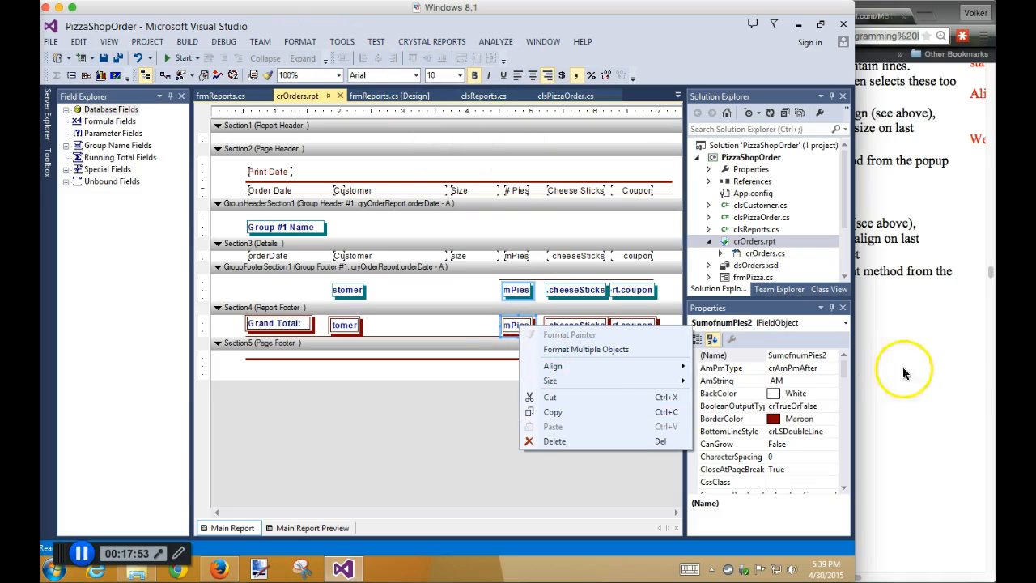
Switch back to the browser notes and read about deleting objects, formatting data, changing label text, and showing or suppressing report bands
click(934, 358)
scroll(838, 287, down, 10)
scroll(838, 290, down, 5)
scroll(835, 291, down, 2)
scroll(834, 291, down, 1)
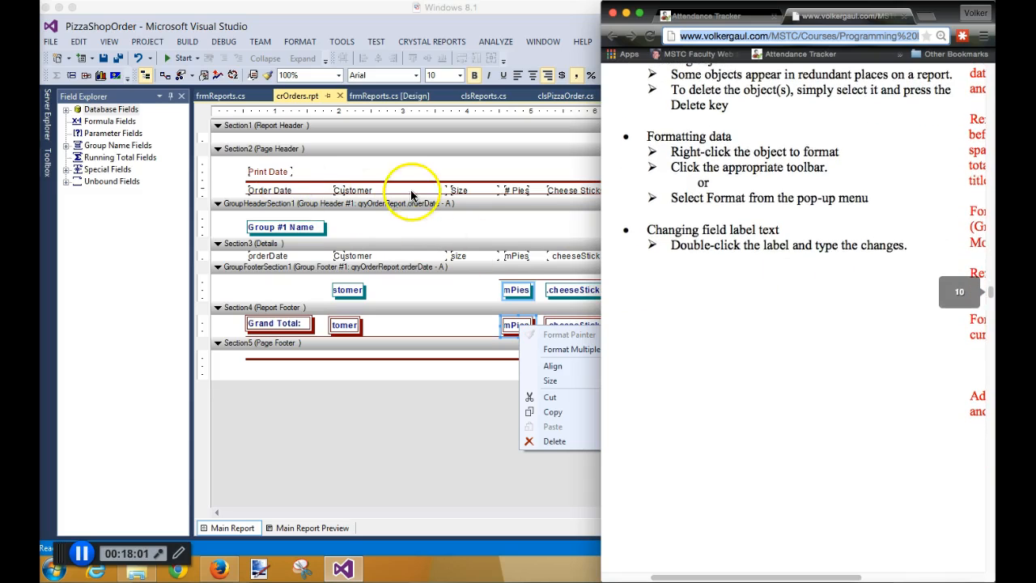
scroll(785, 280, down, 1)
scroll(785, 280, down, 8)
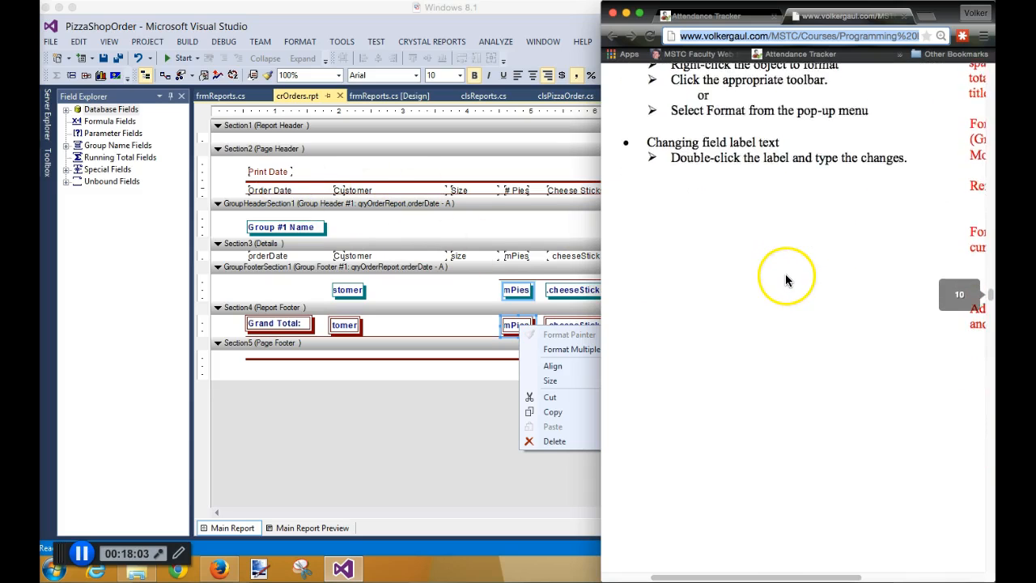
scroll(784, 280, down, 8)
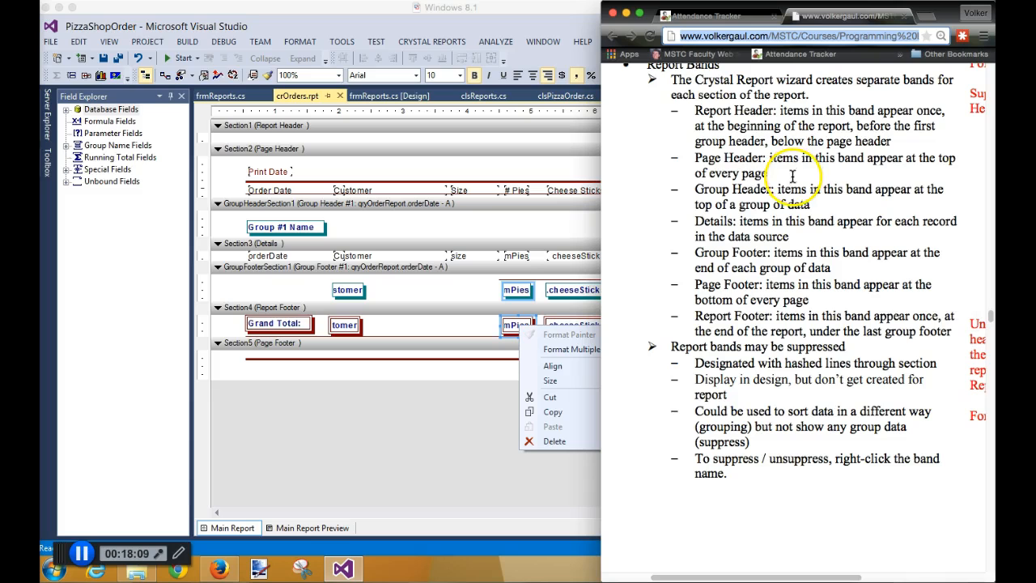
scroll(773, 276, down, 1)
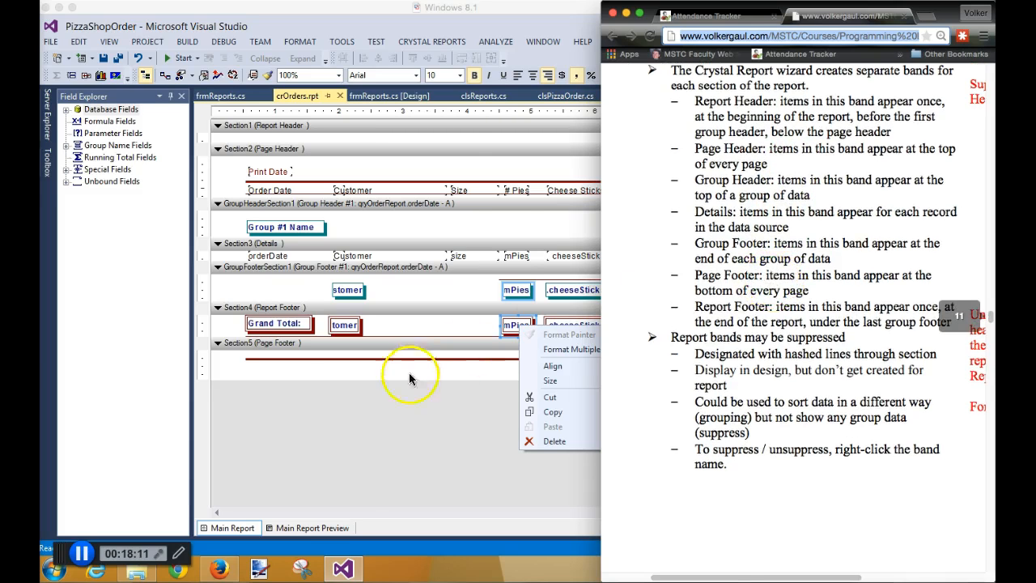
Switch back to the crOrders report design in Visual Studio, suppress the Details section without drill-down, and run the report
click(321, 401)
click(408, 417)
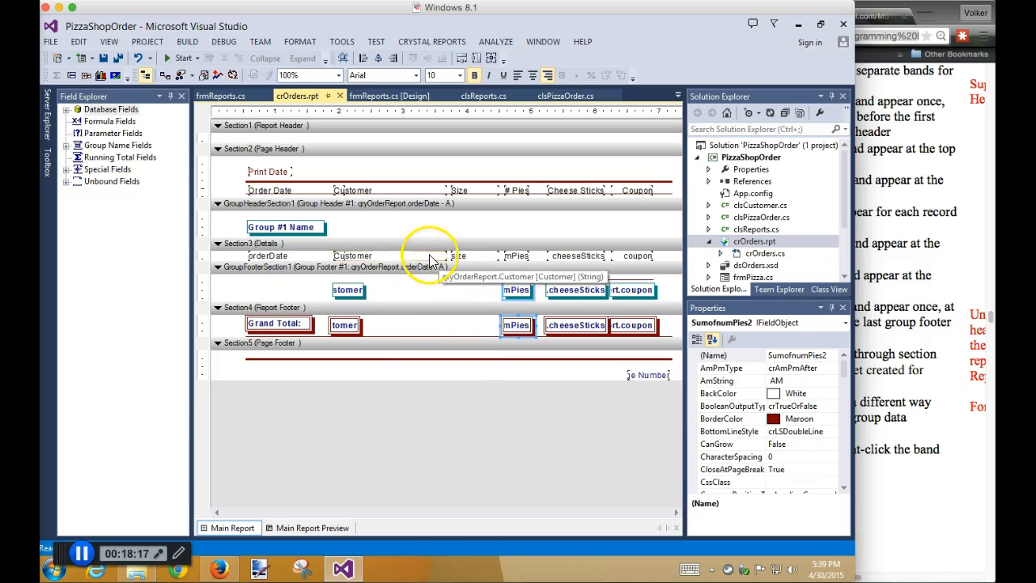
right_click(322, 257)
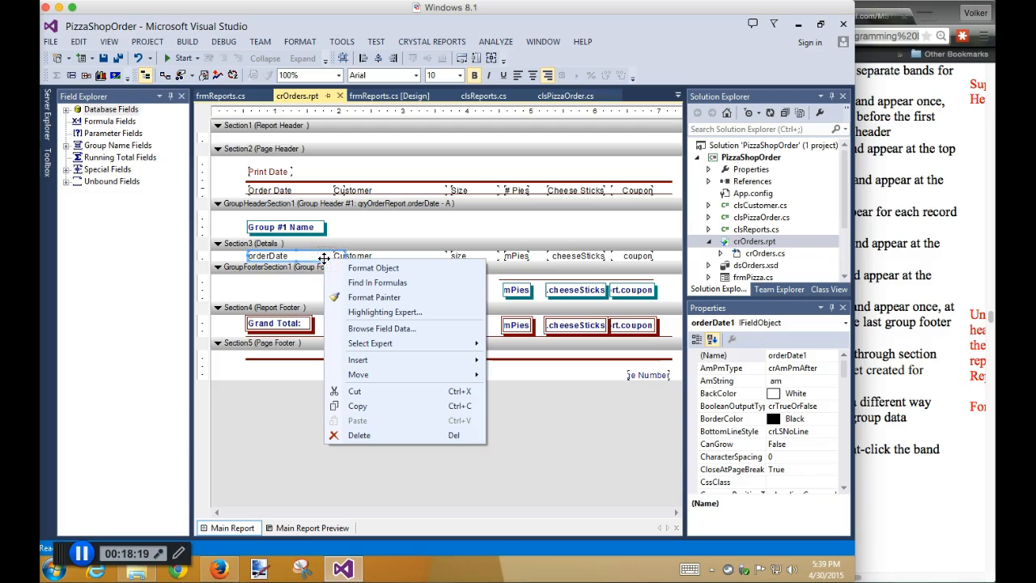
click(220, 257)
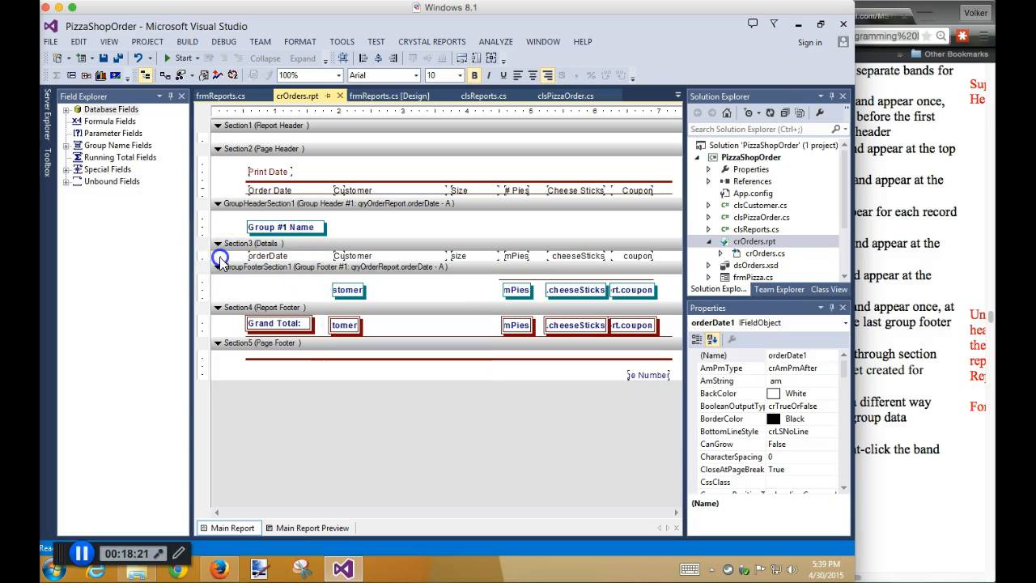
right_click(232, 247)
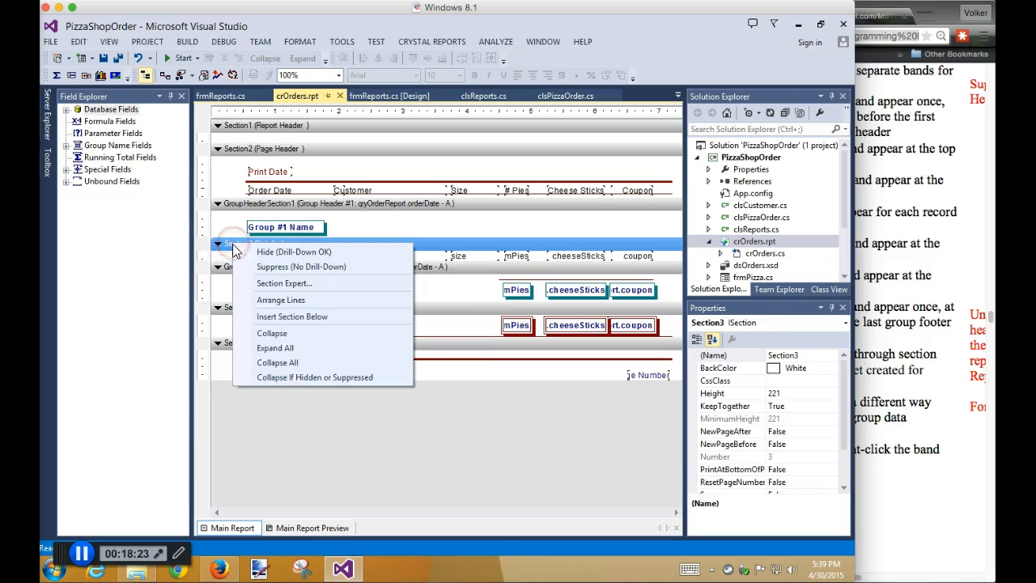
click(283, 267)
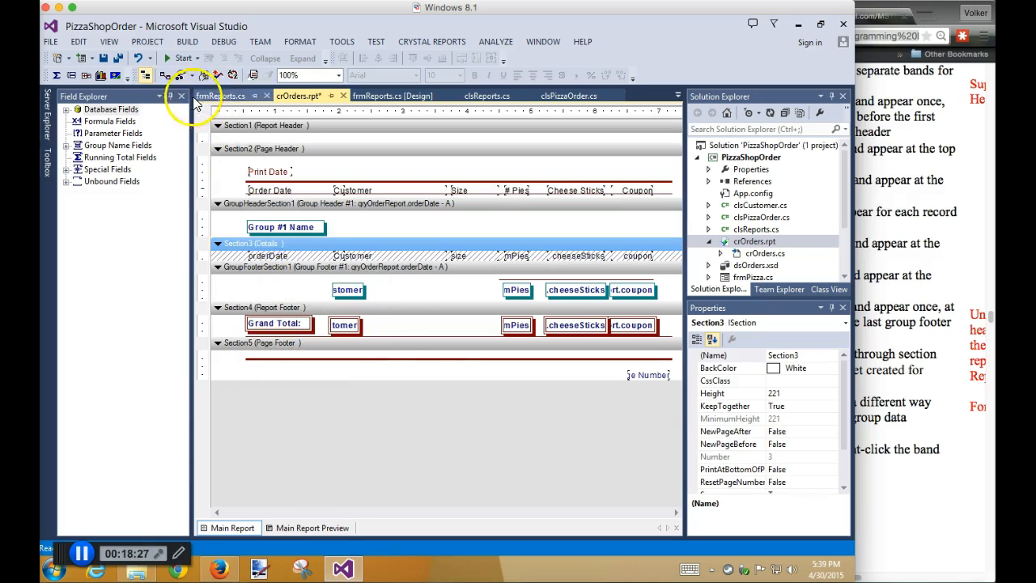
click(170, 59)
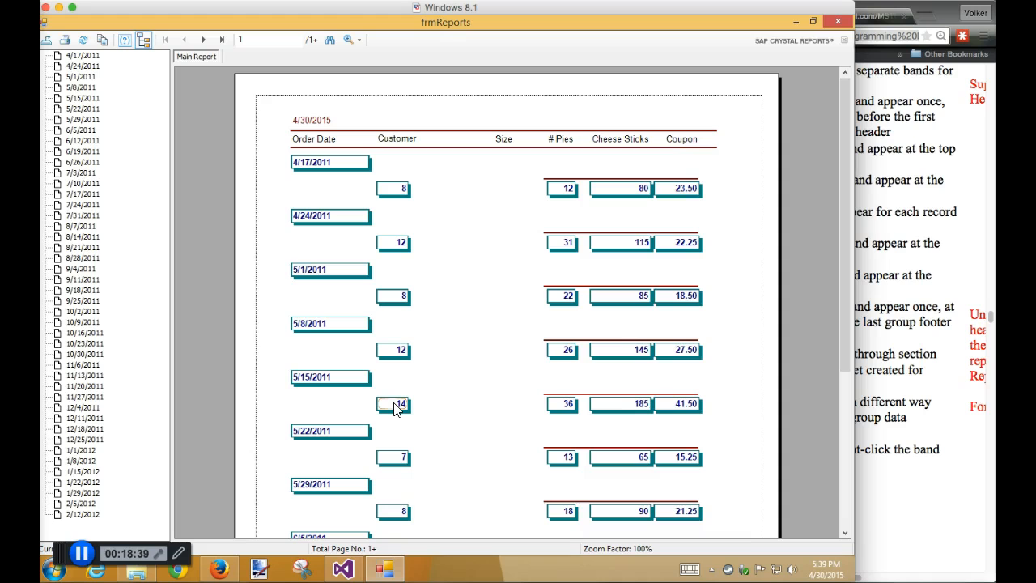
Close the running report and remove the suppression from the Details section
click(838, 21)
right_click(386, 246)
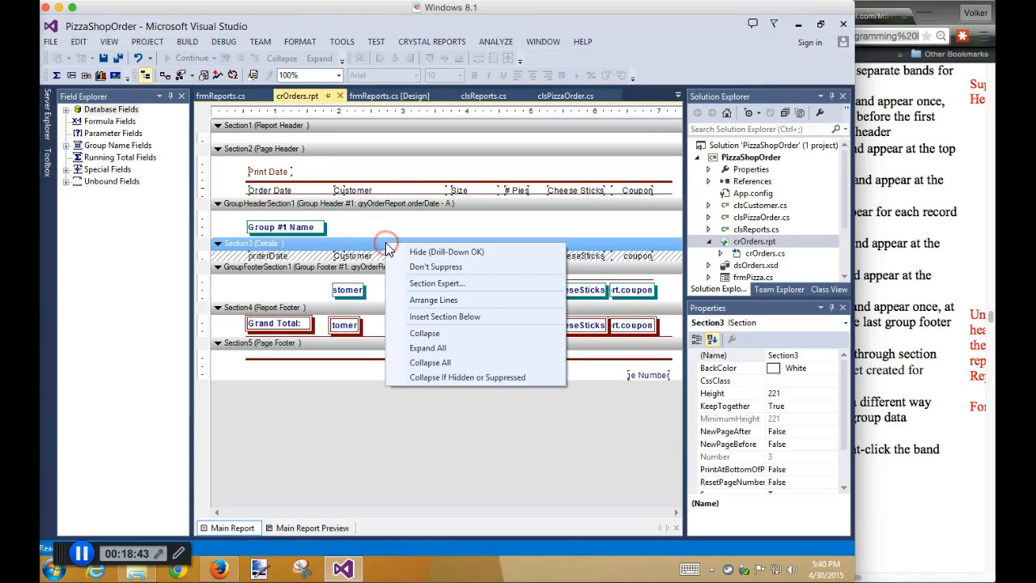
right_click(356, 244)
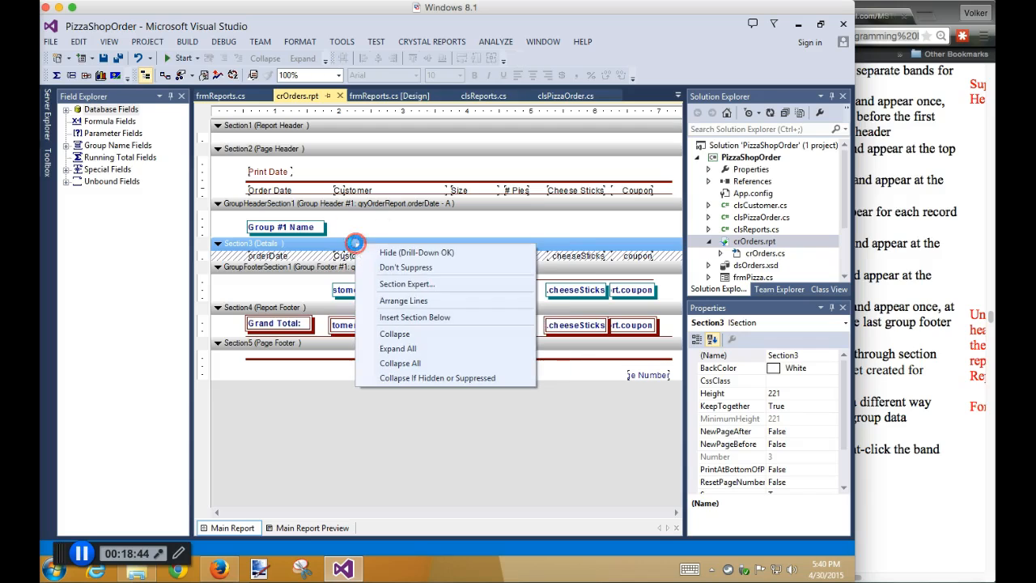
click(412, 268)
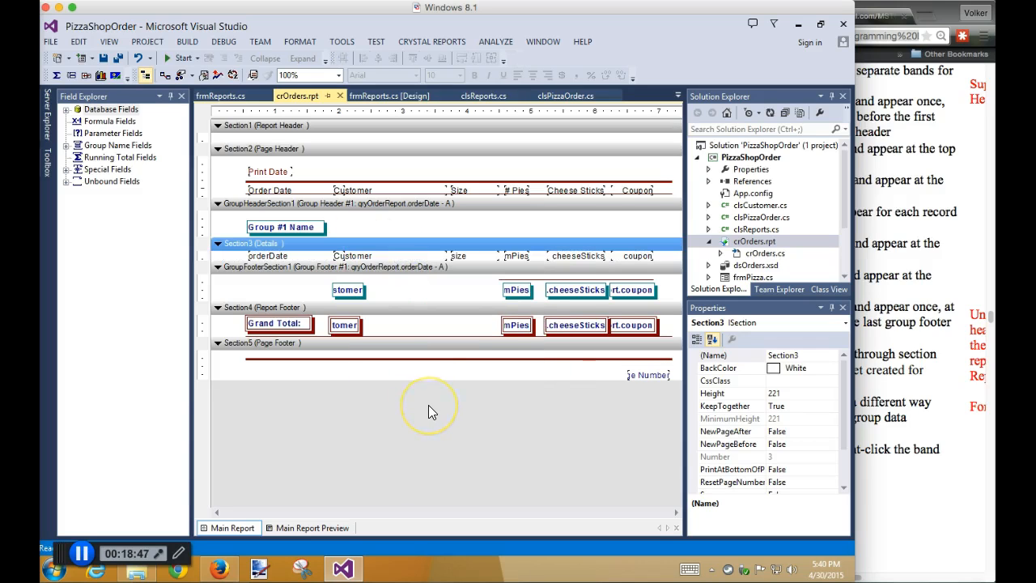
Switch to the course notes in the browser and read on from suppressed report bands to collapsing group bands
click(884, 340)
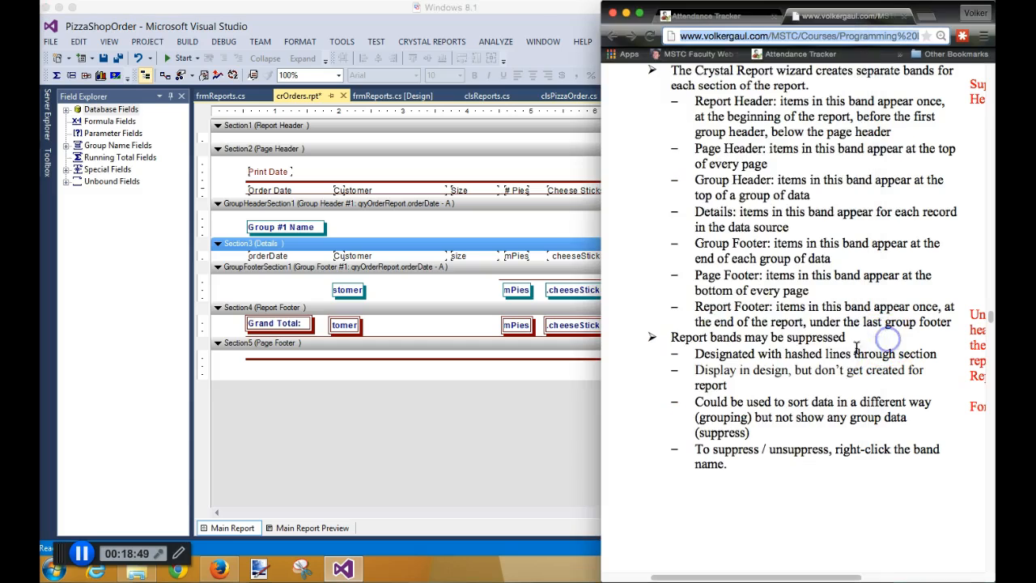
scroll(809, 356, down, 3)
scroll(789, 360, down, 8)
scroll(790, 368, down, 15)
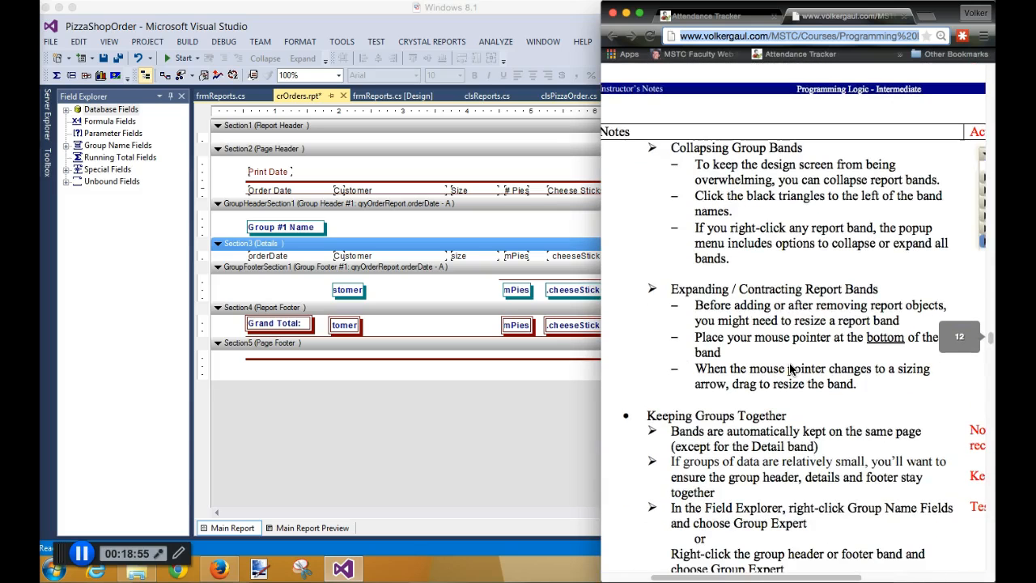
In the report design, collapse the seven bands one by one from Report Header to Page Footer and expand them all again
click(217, 127)
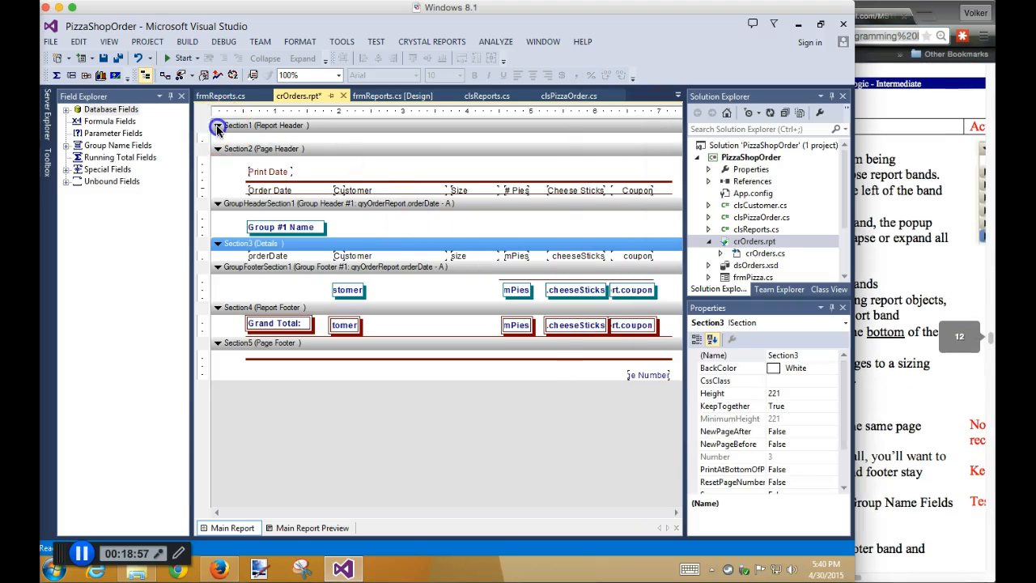
click(217, 127)
click(217, 139)
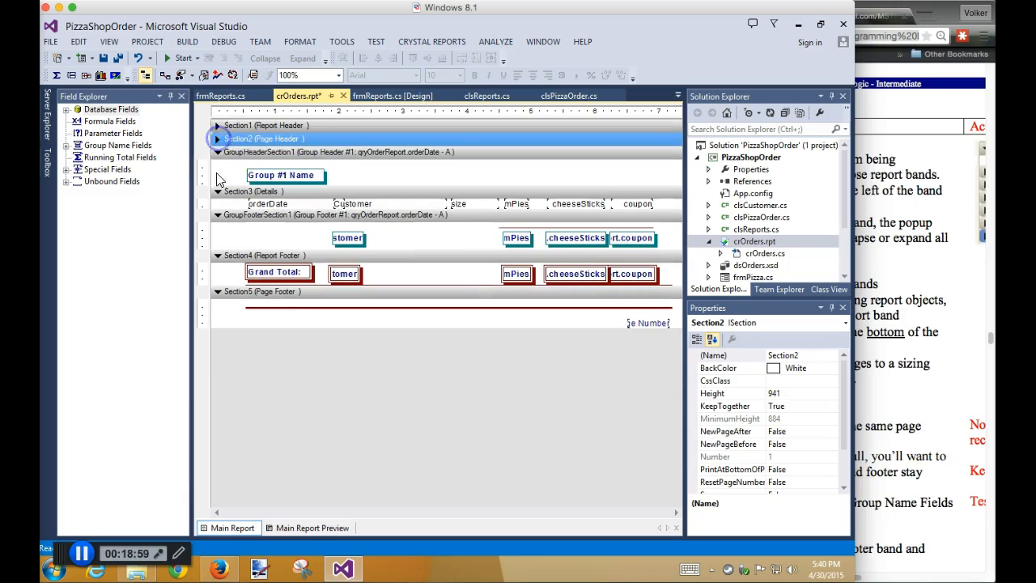
click(217, 151)
click(217, 165)
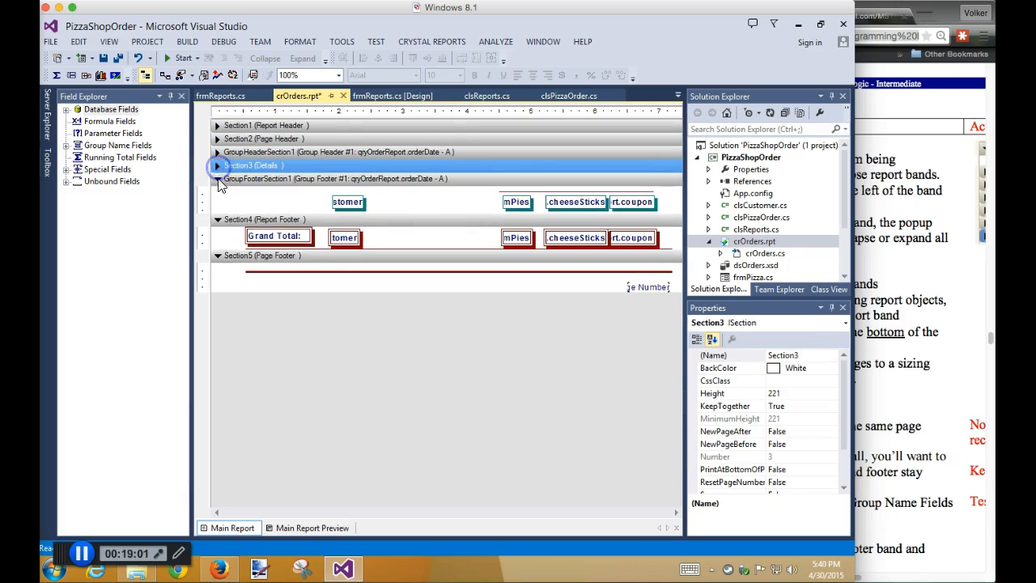
click(217, 178)
click(216, 192)
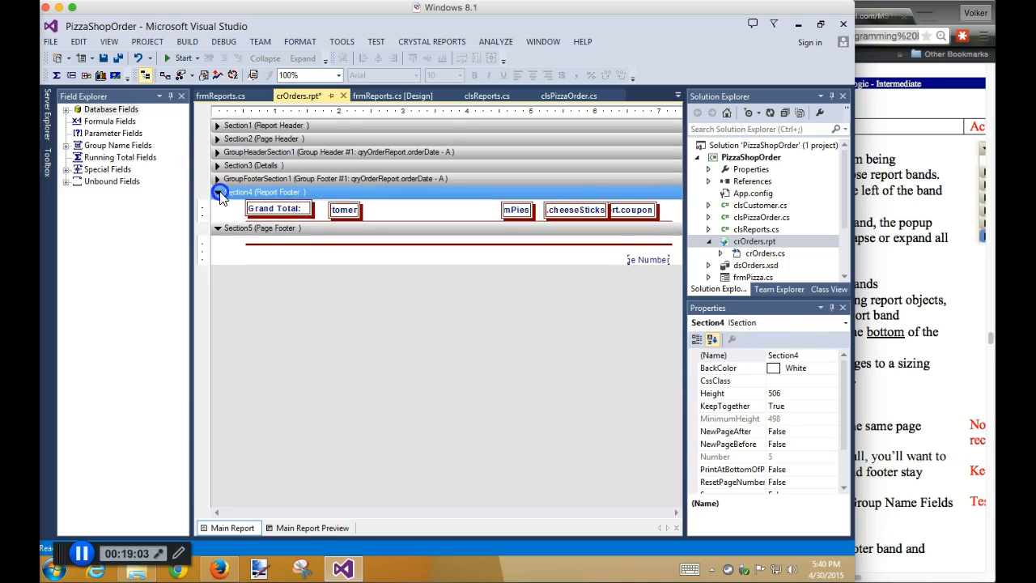
click(217, 206)
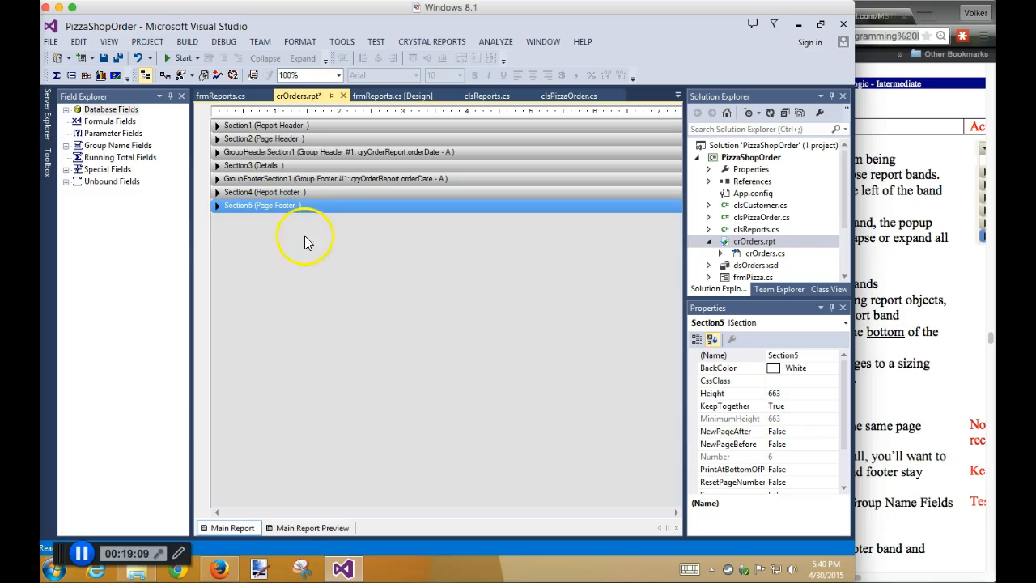
right_click(297, 205)
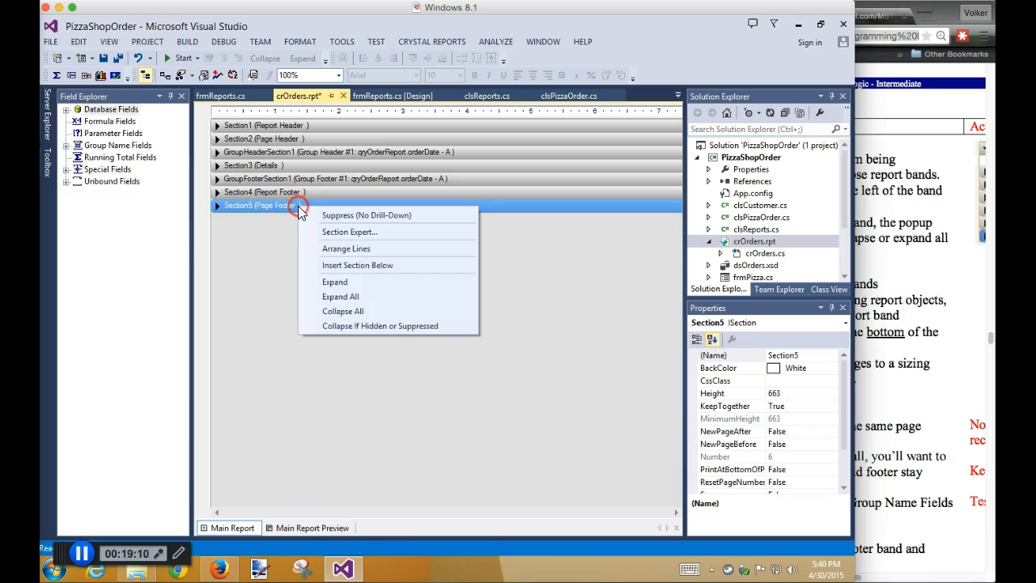
click(341, 294)
Switch to the browser notes and read about resizing report bands, keeping groups together and displaying groups on a page
click(903, 264)
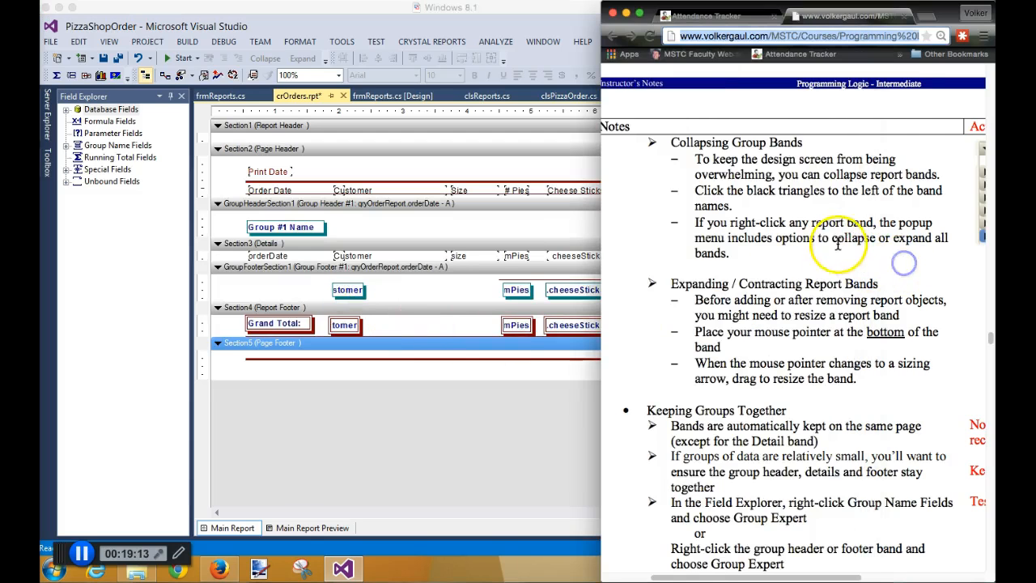
scroll(831, 264, down, 5)
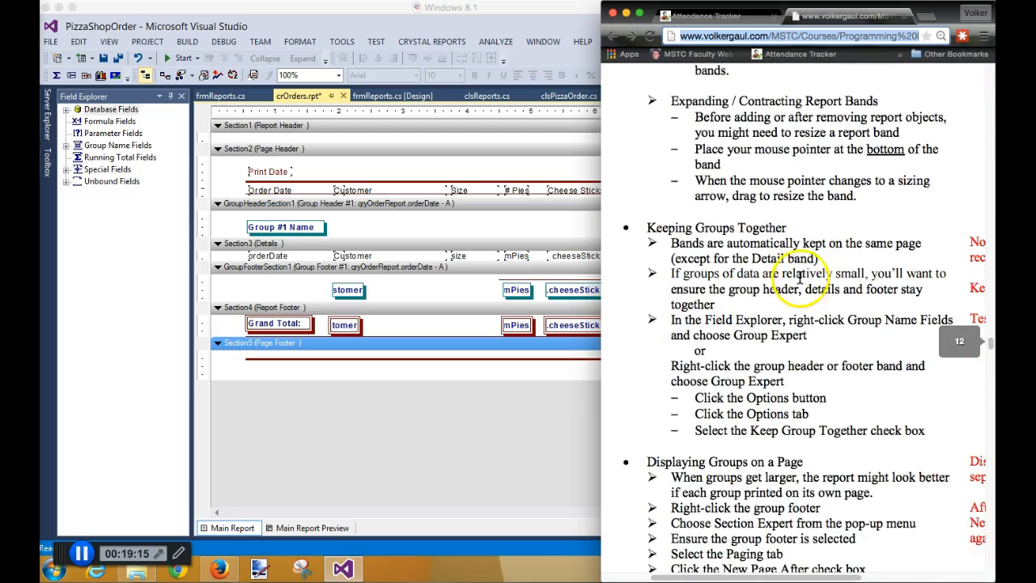
scroll(789, 280, down, 2)
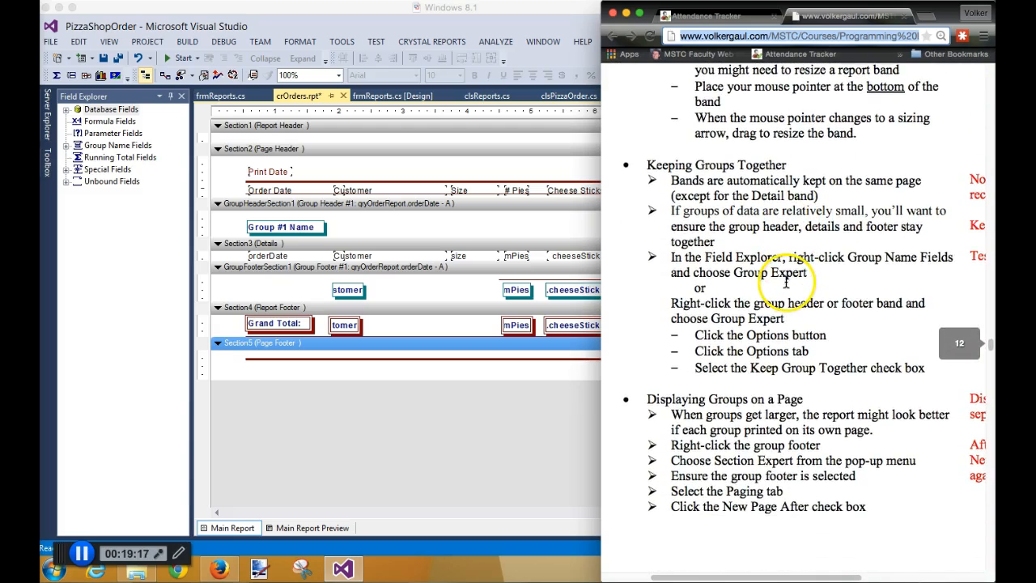
scroll(783, 284, down, 2)
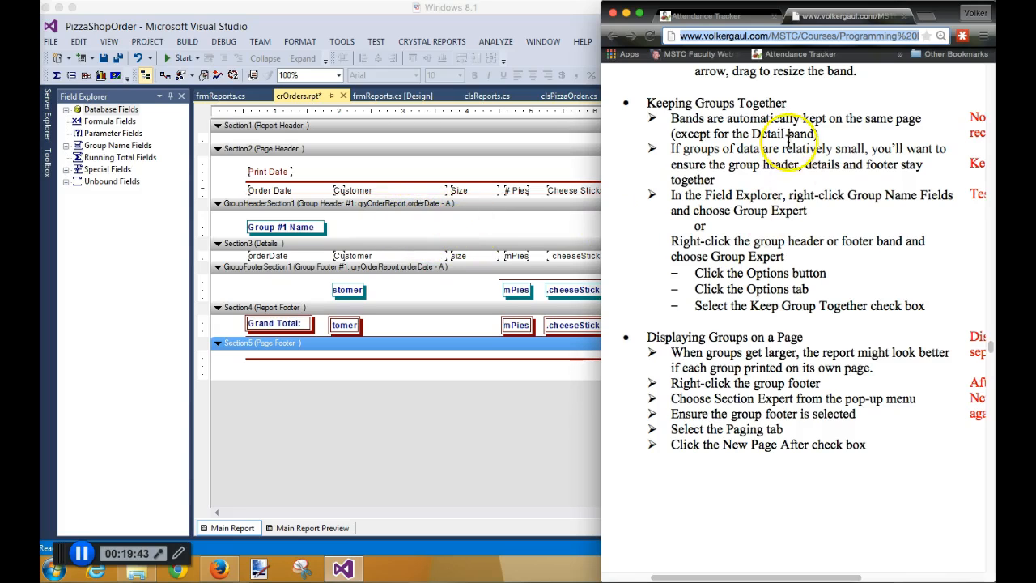
In the report design, enable Keep Group Together for the orderDate group through the Group Expert options
click(382, 203)
right_click(382, 203)
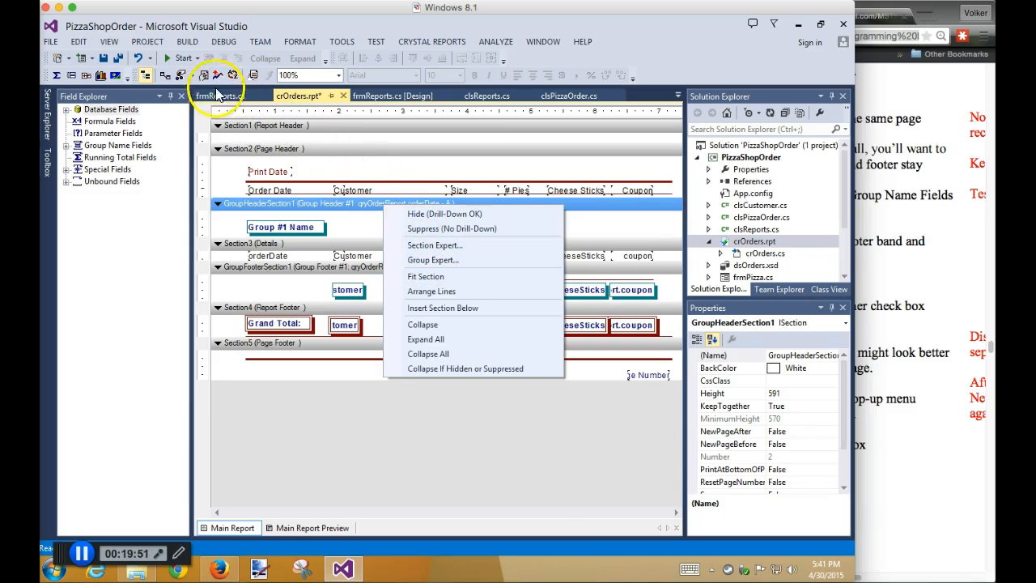
click(438, 259)
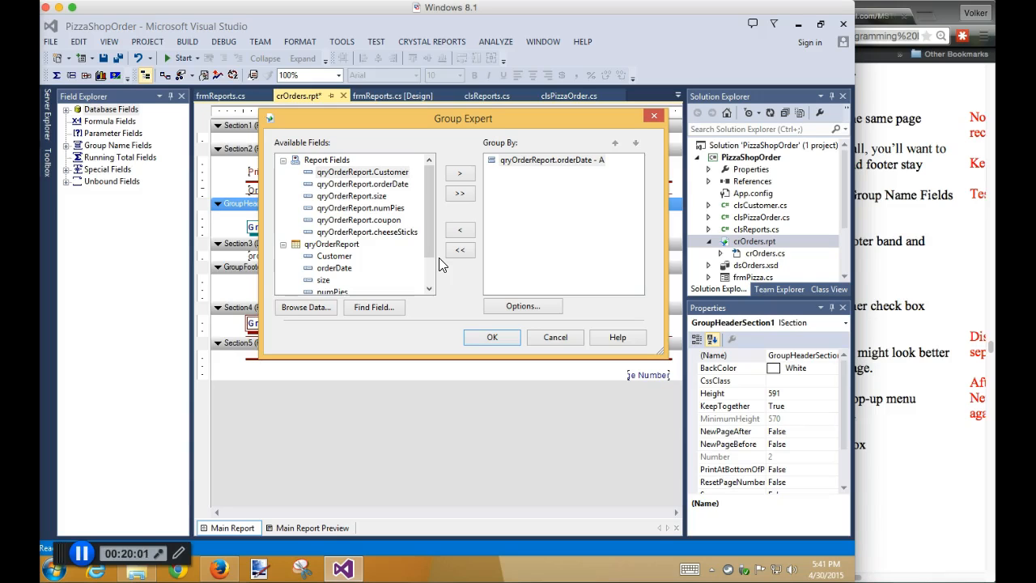
click(526, 305)
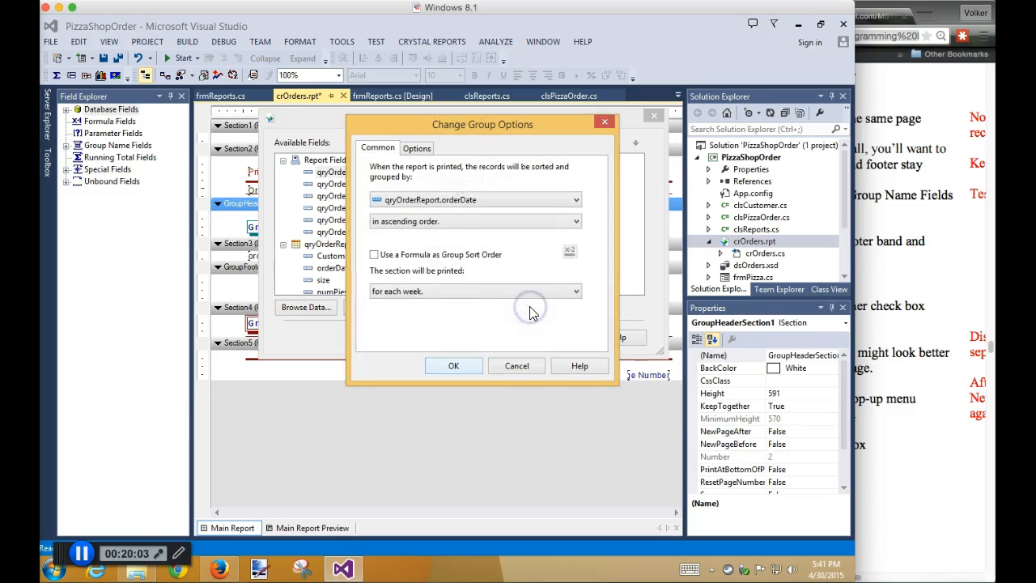
click(416, 149)
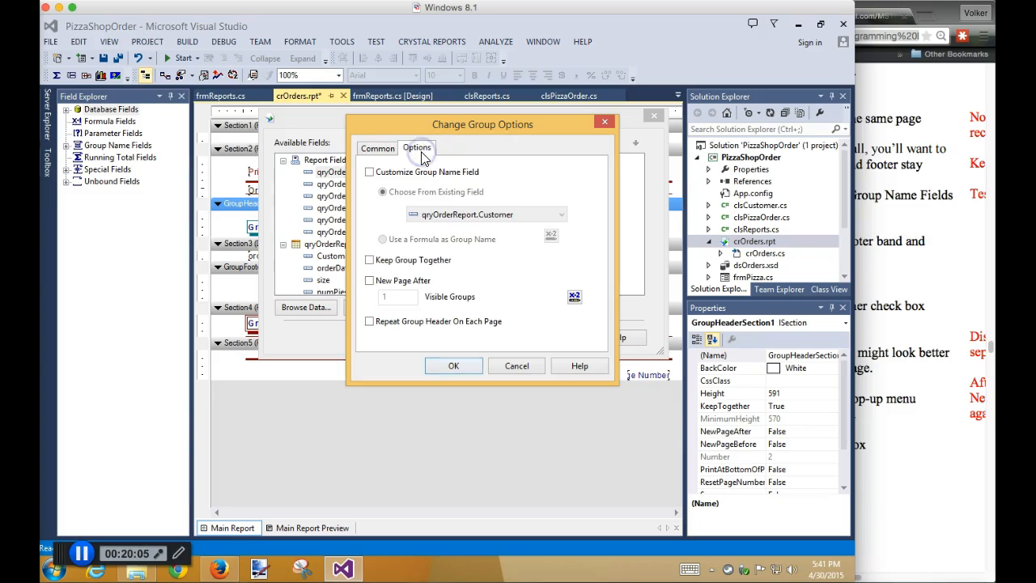
click(370, 261)
click(453, 366)
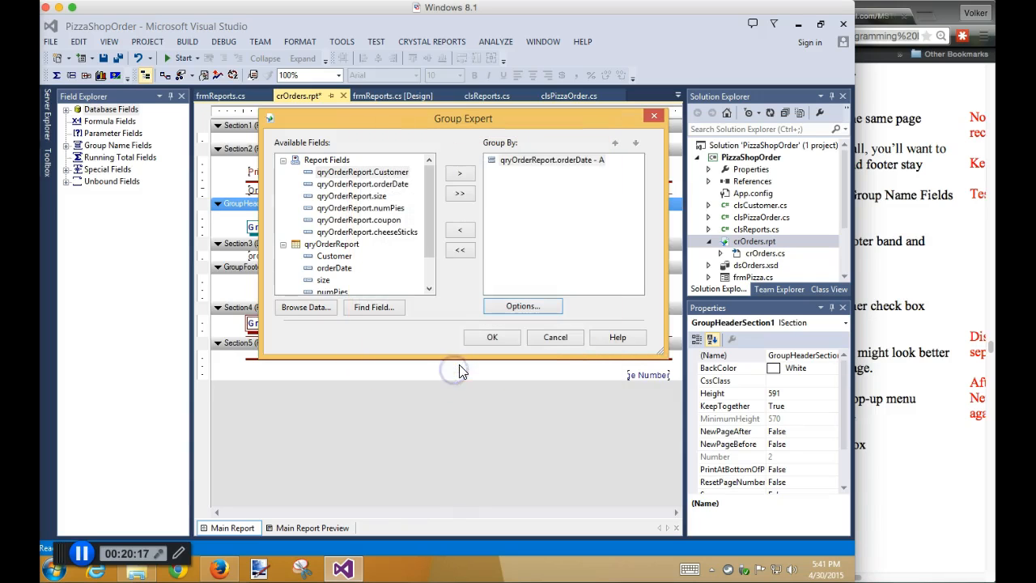
click(491, 336)
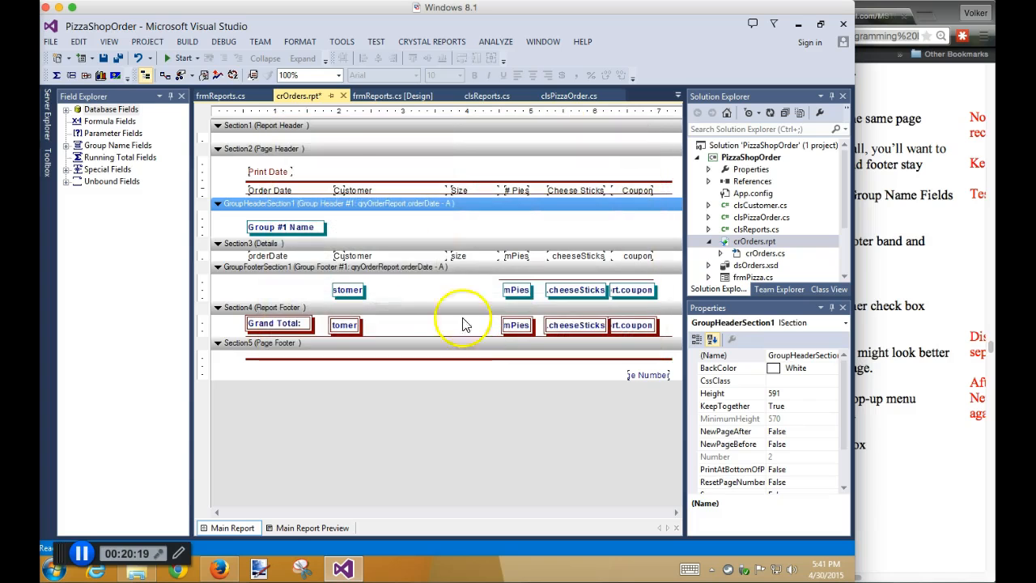
Run the report and examine how the groups break across page 1, page 2 and the last page
click(176, 57)
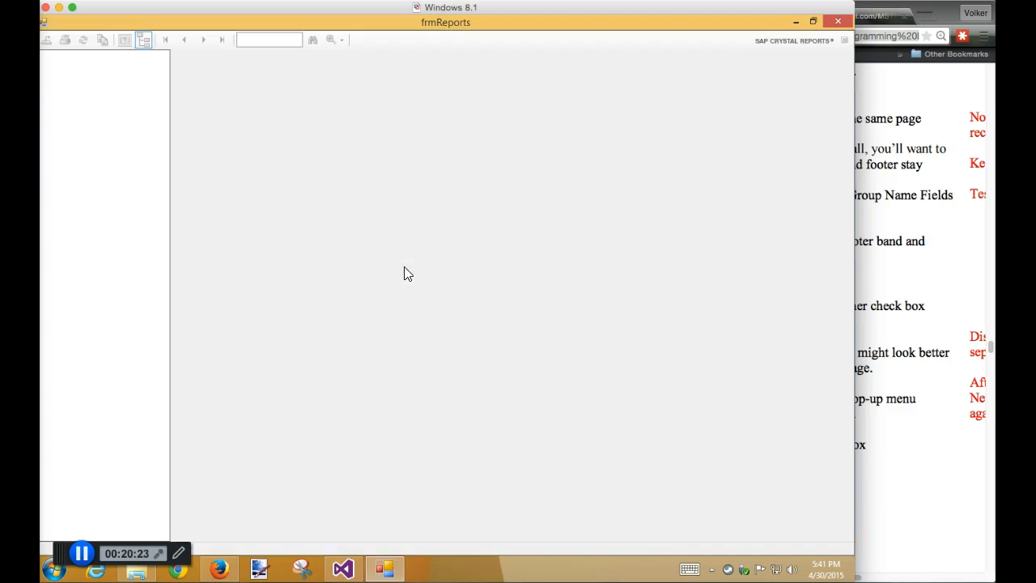
scroll(509, 356, down, 3)
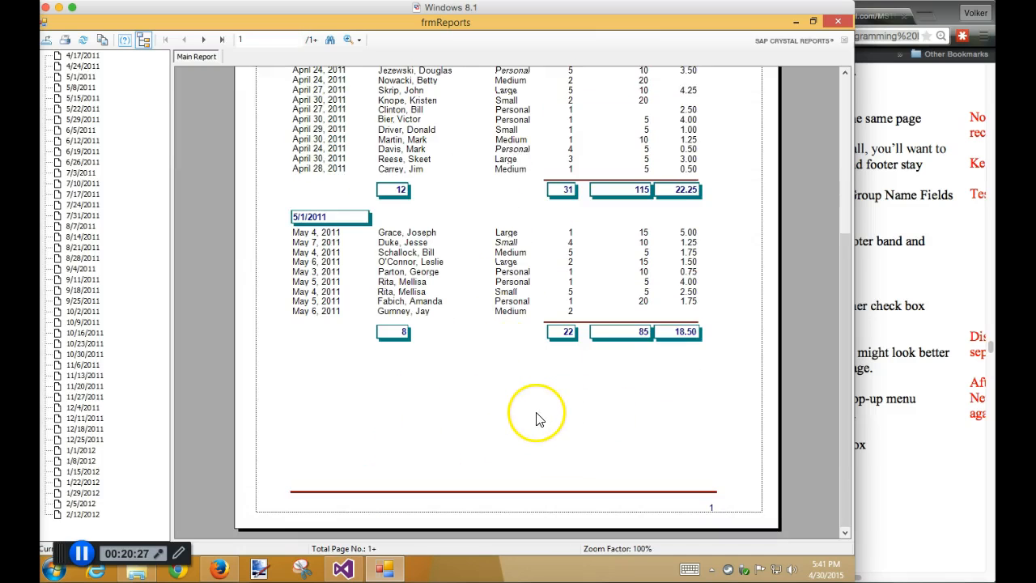
click(203, 39)
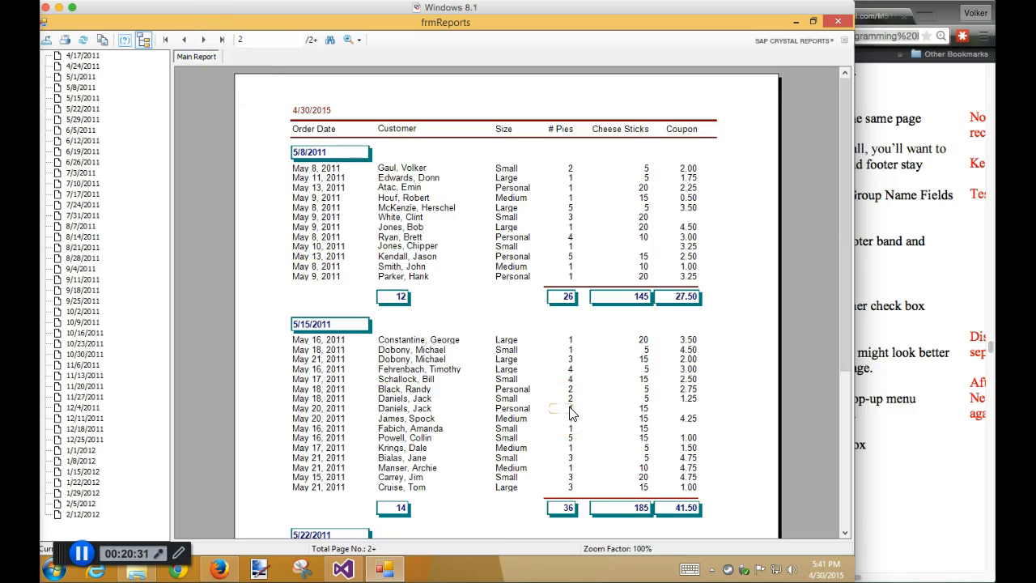
scroll(571, 413, down, 5)
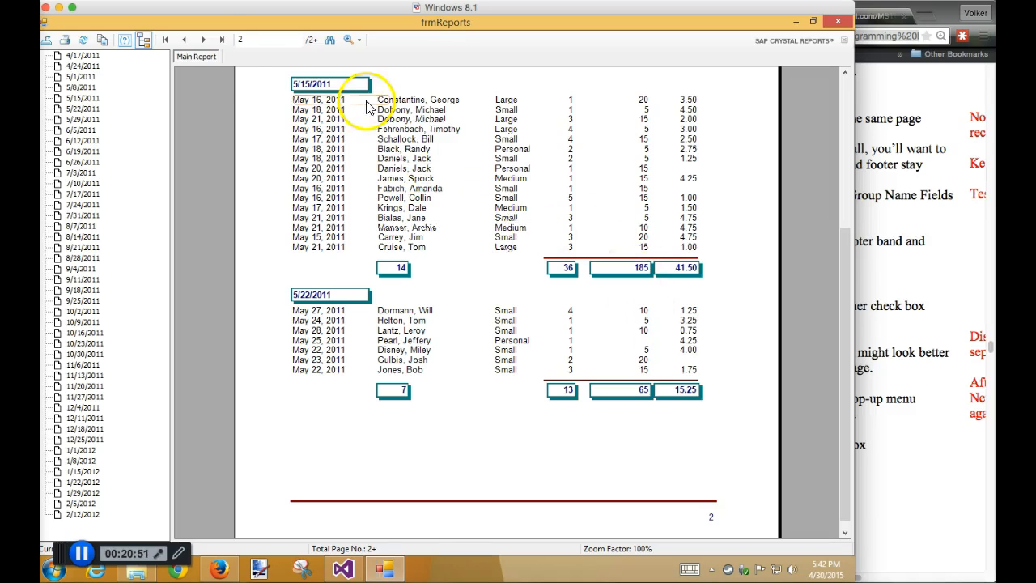
click(222, 38)
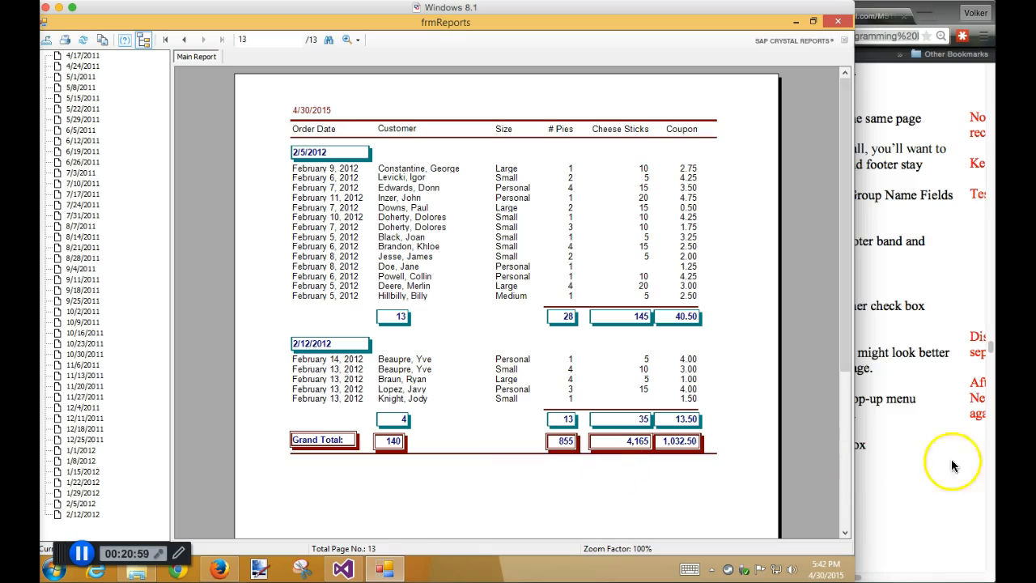
Read the browser notes on printing each group on its own page and return to the running report
click(917, 389)
scroll(775, 340, down, 3)
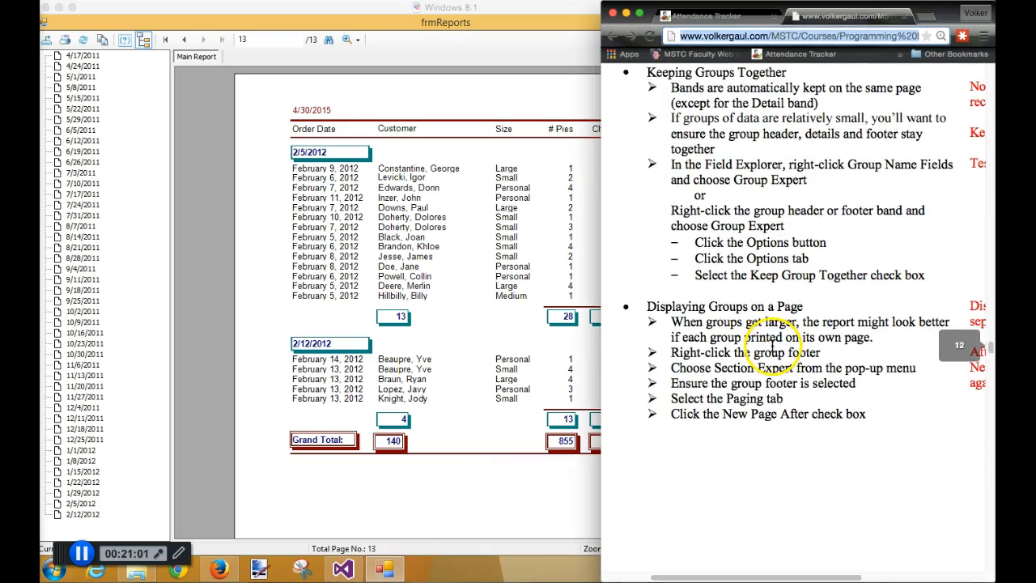
scroll(771, 356, down, 2)
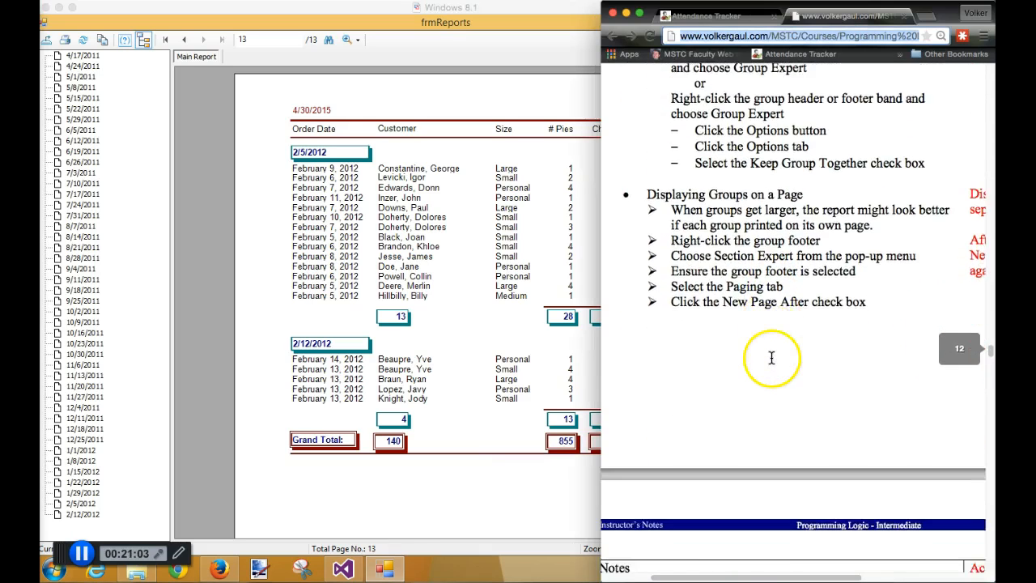
click(199, 112)
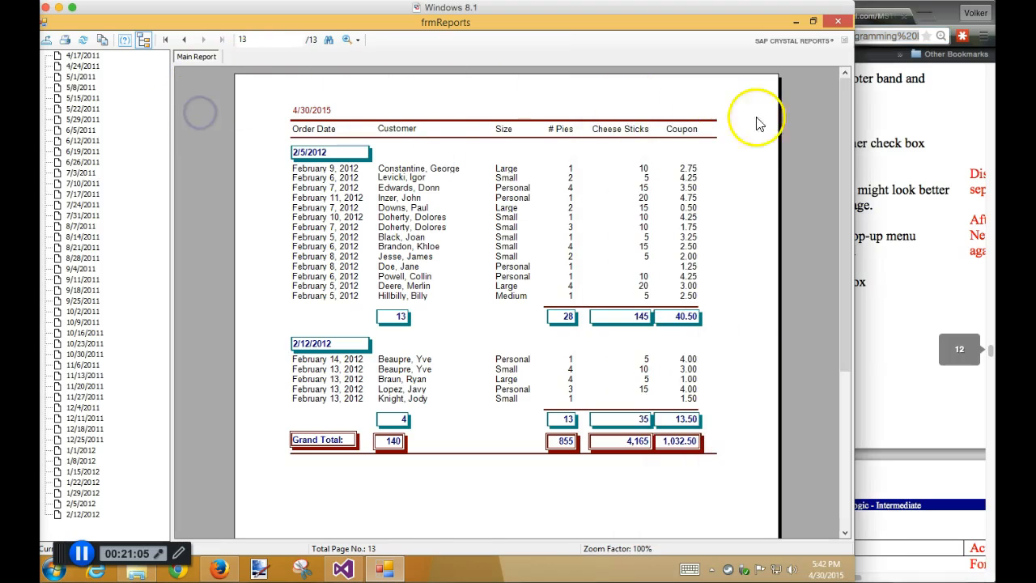
Close the running report, then disable Keep Group Together and enable New Page After 1 visible group for the orderDate group in Group Expert
click(838, 22)
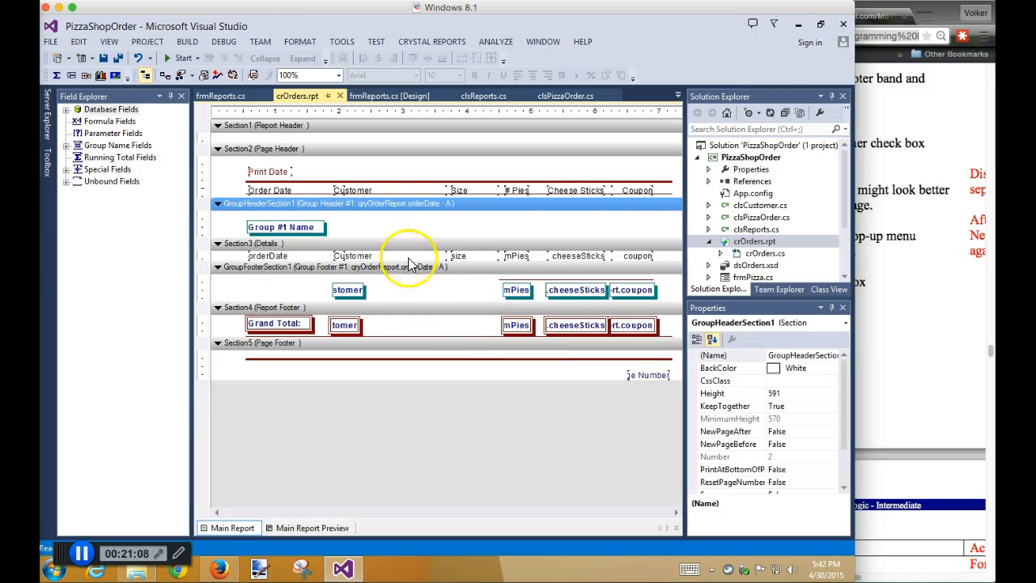
click(356, 205)
right_click(356, 206)
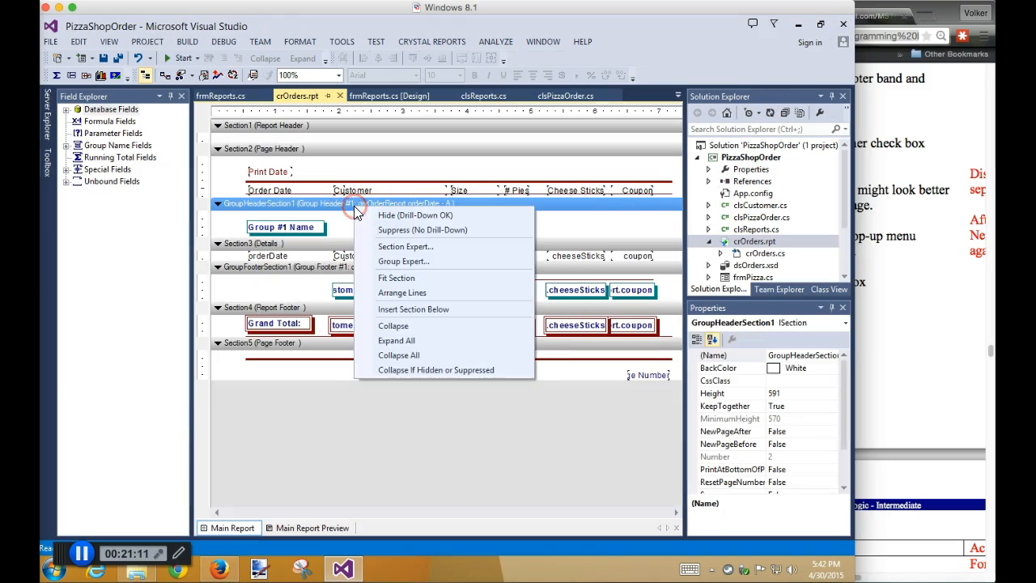
click(402, 262)
click(522, 306)
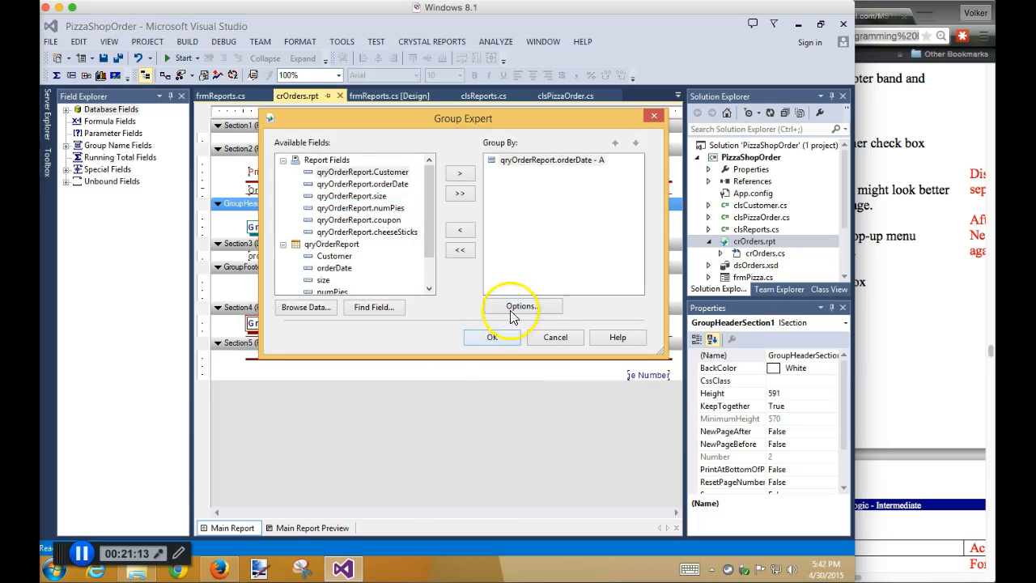
click(417, 149)
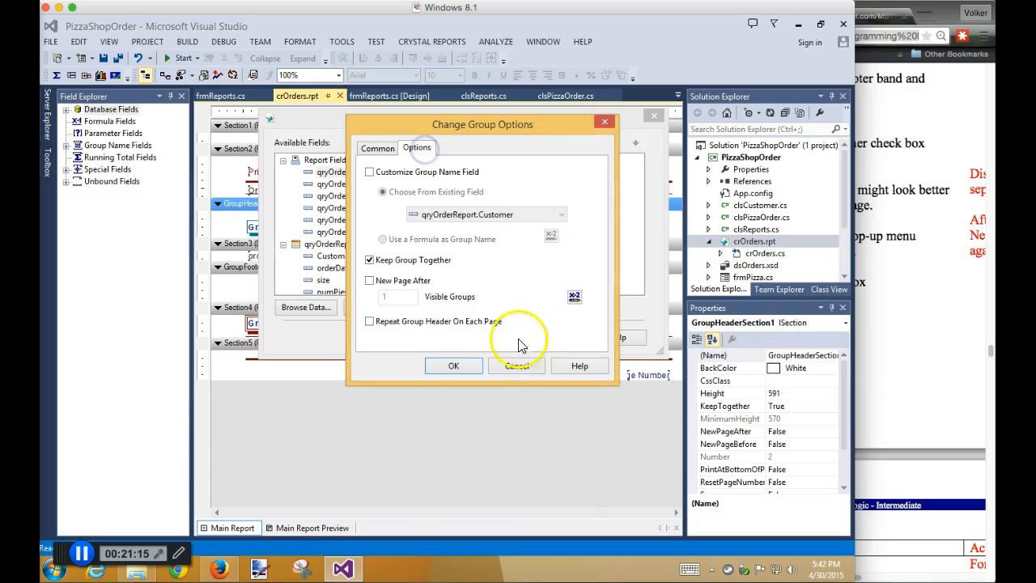
click(370, 260)
click(370, 280)
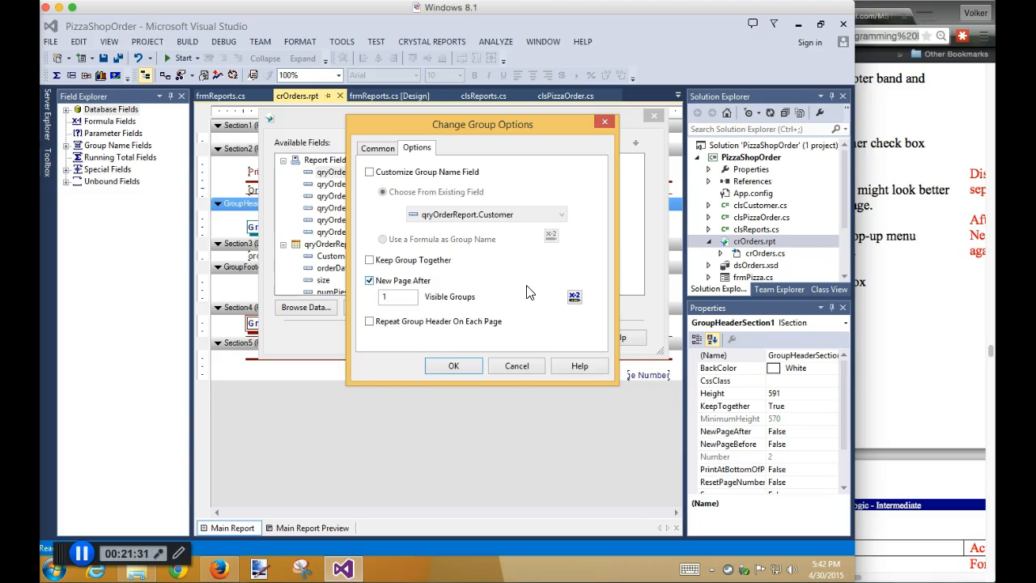
click(463, 366)
click(499, 339)
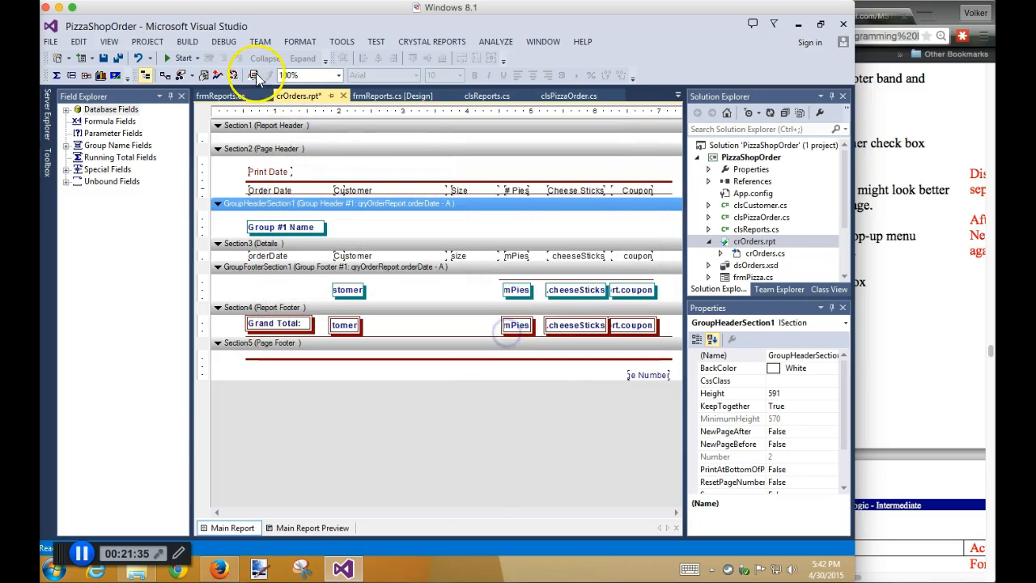
Run the report, examine how the groups are paged from page 1 onward and on the last page, and close it
click(175, 58)
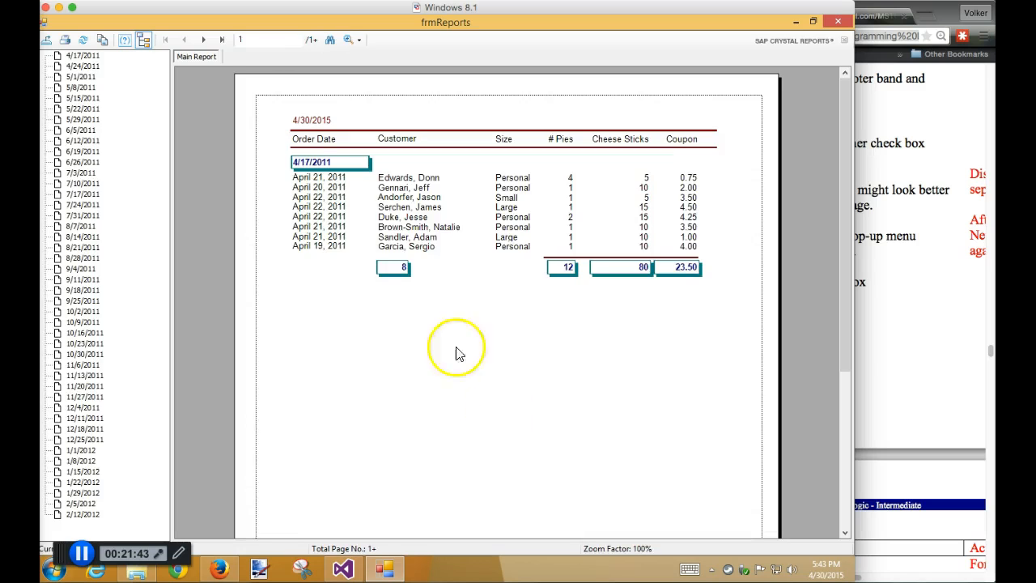
click(207, 41)
click(206, 41)
click(207, 41)
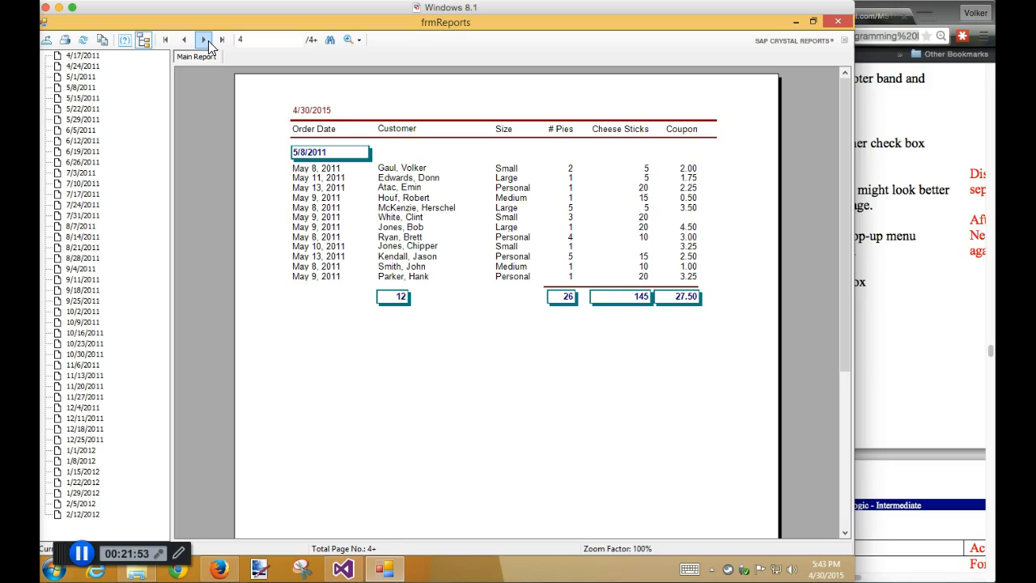
click(221, 38)
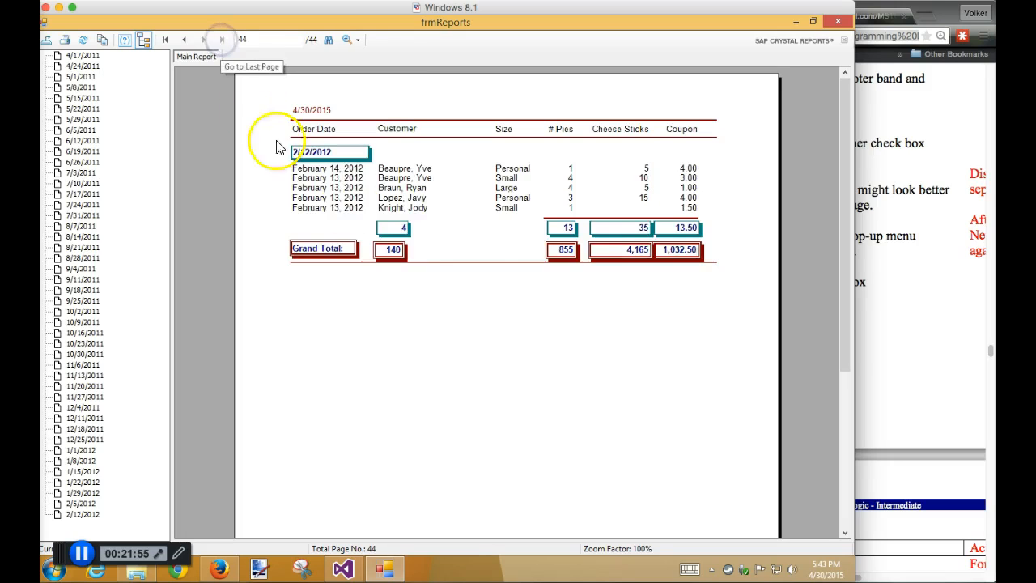
click(630, 255)
click(837, 21)
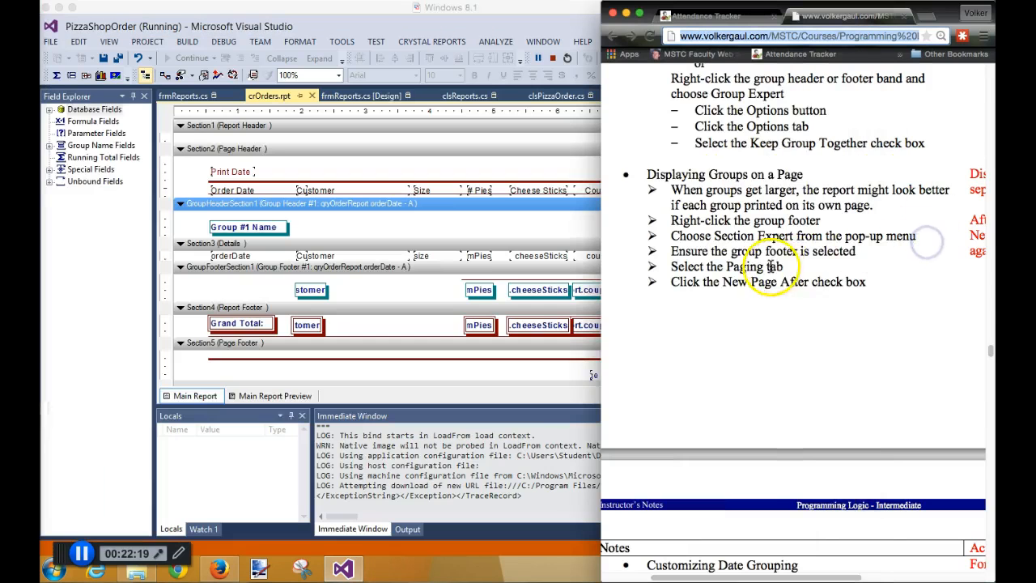
Read the browser notes on customizing date grouping and set the orderDate group to print for each month through Group Expert
scroll(763, 273, down, 10)
scroll(769, 282, down, 4)
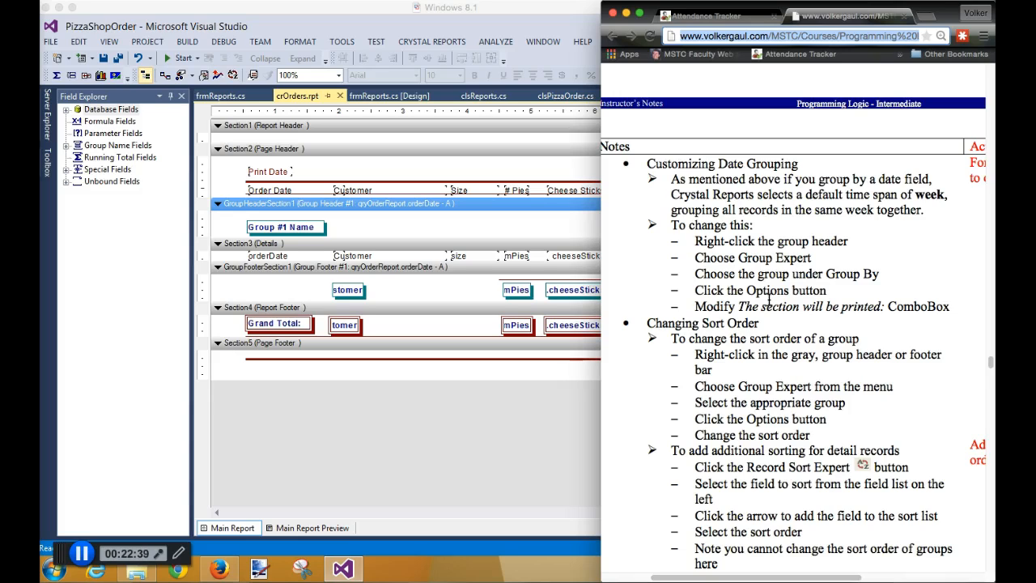
right_click(406, 207)
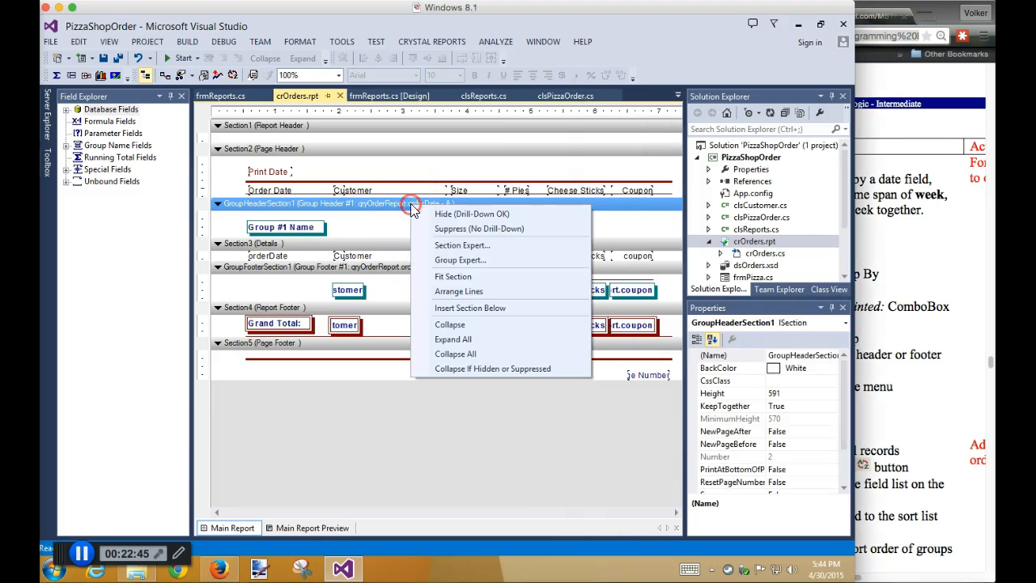
click(454, 257)
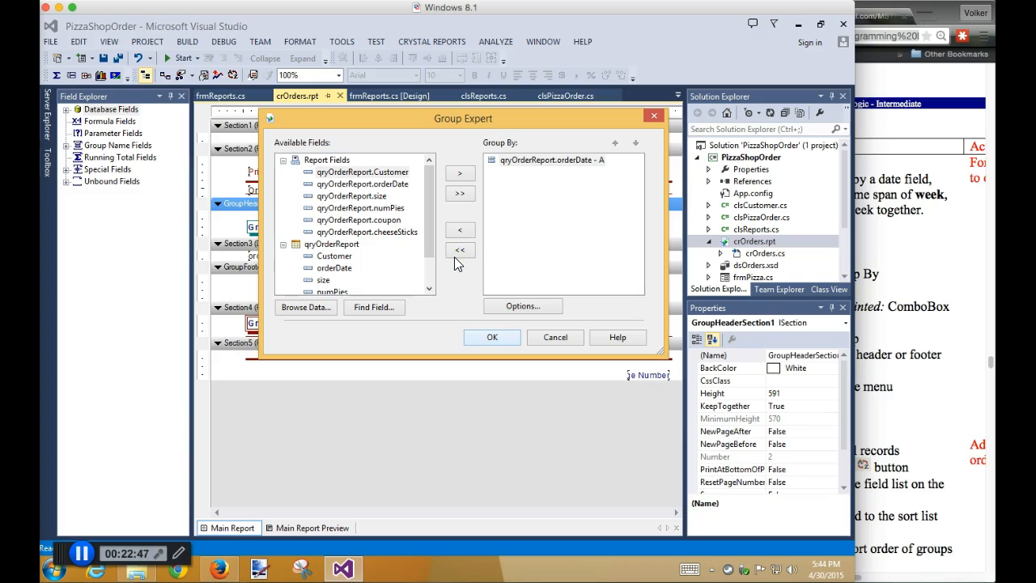
click(562, 160)
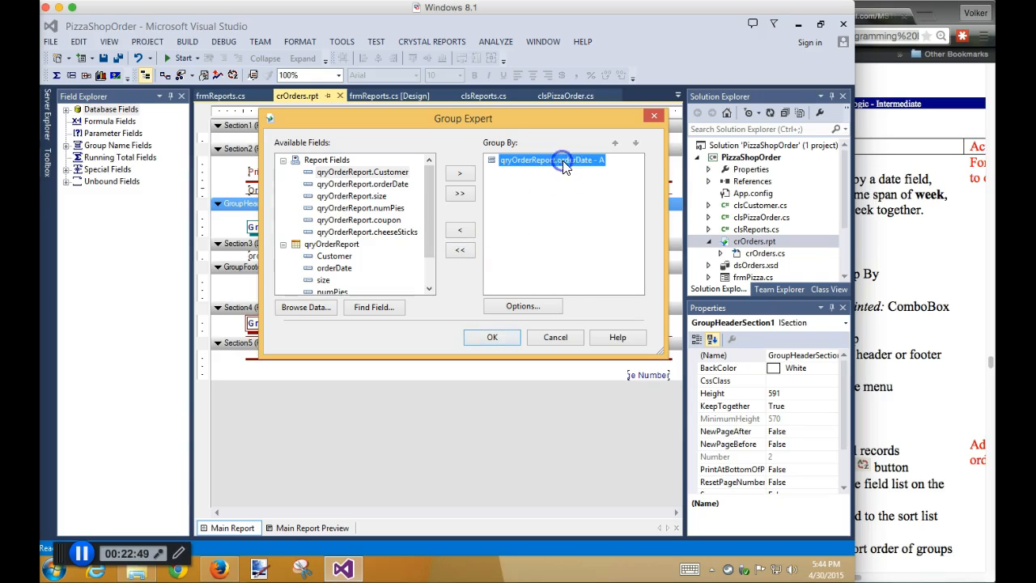
click(538, 303)
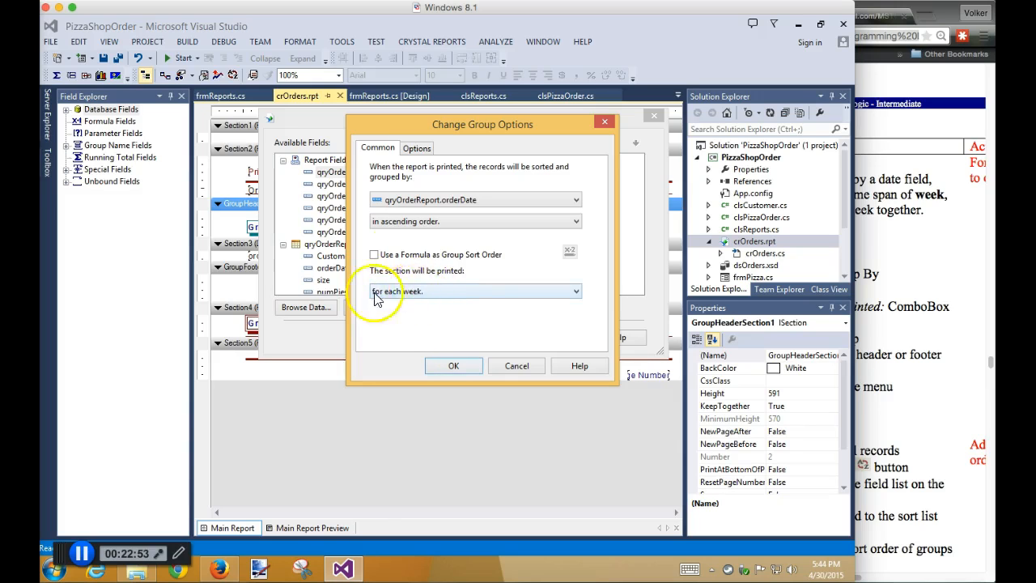
click(469, 295)
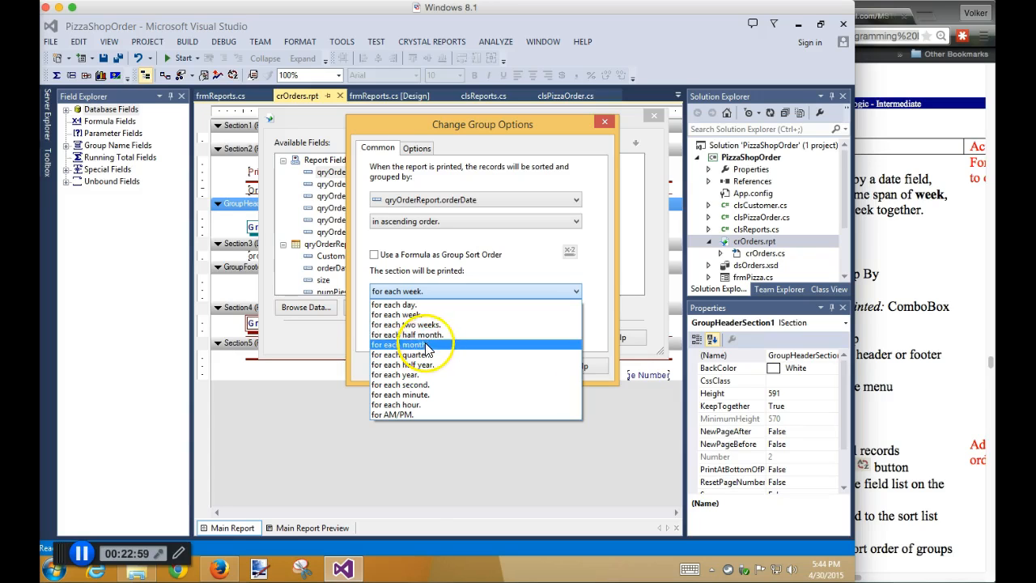
click(422, 344)
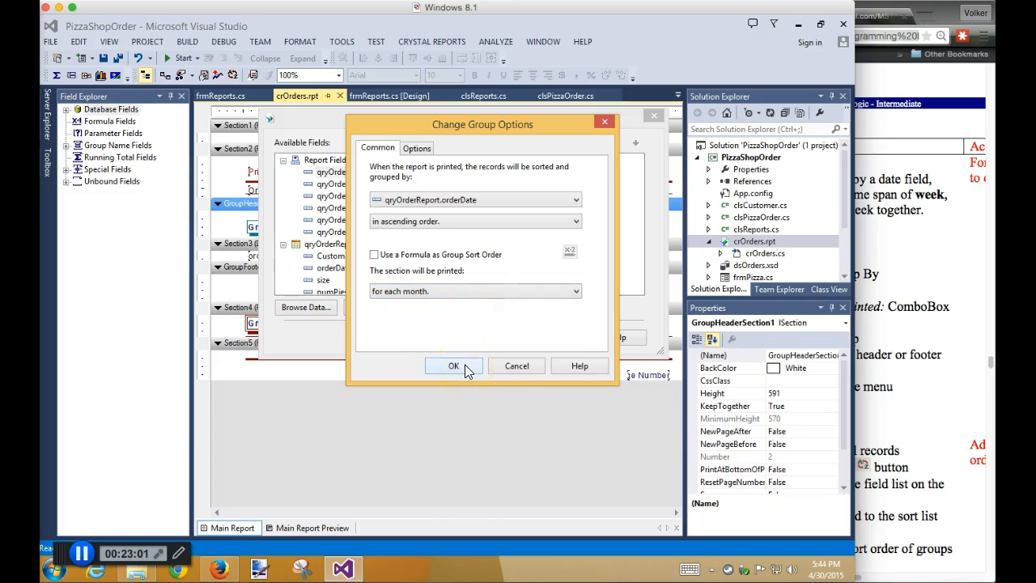
click(473, 294)
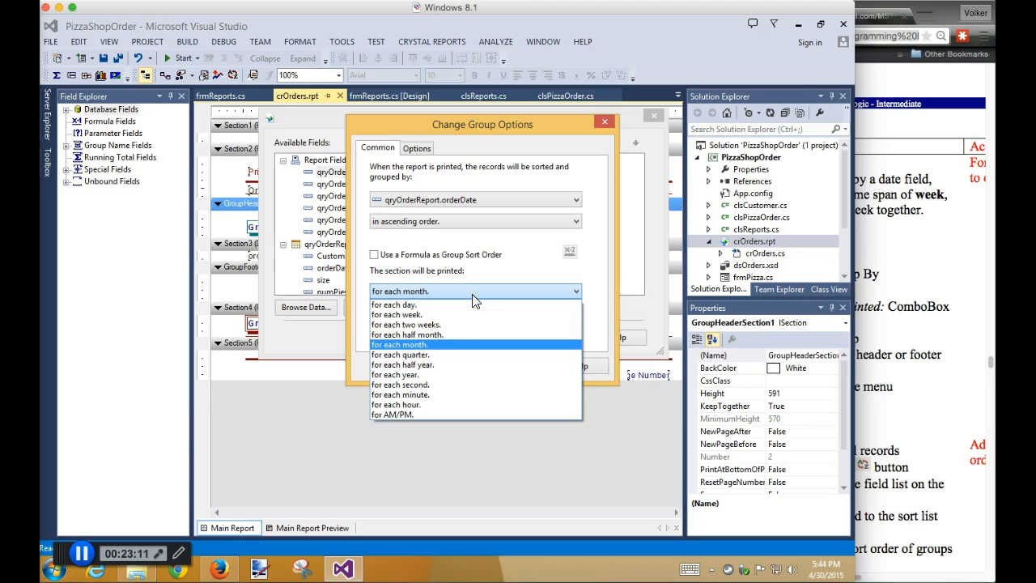
click(451, 345)
click(450, 367)
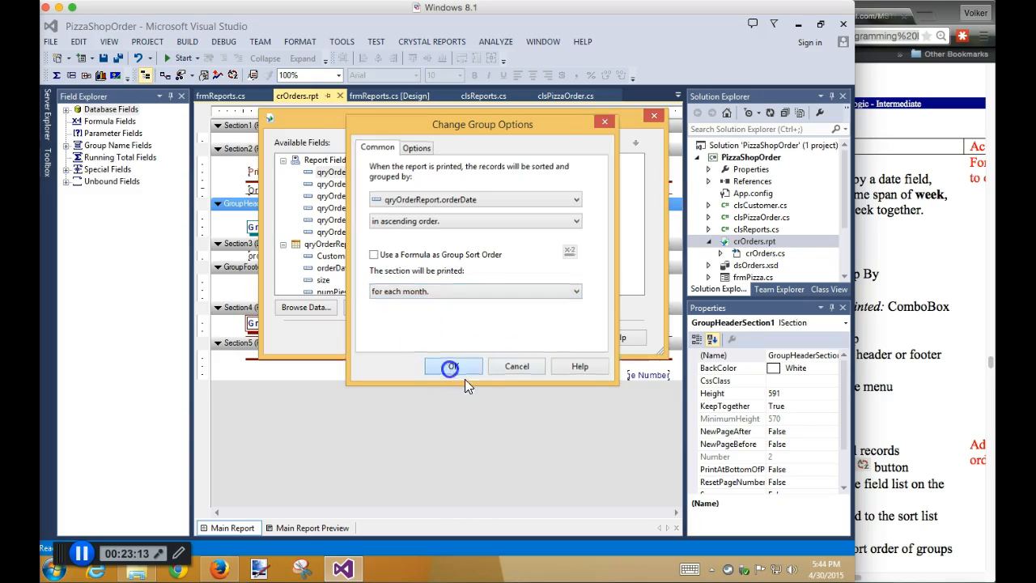
click(494, 337)
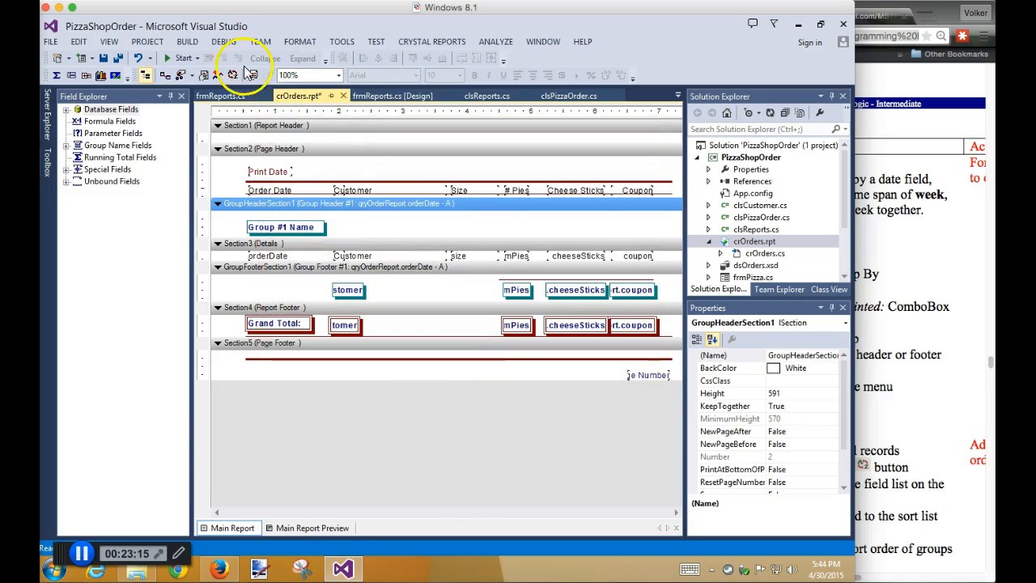
Run the report, examine the monthly grouping at the 9/2011 group, and close the report
click(176, 59)
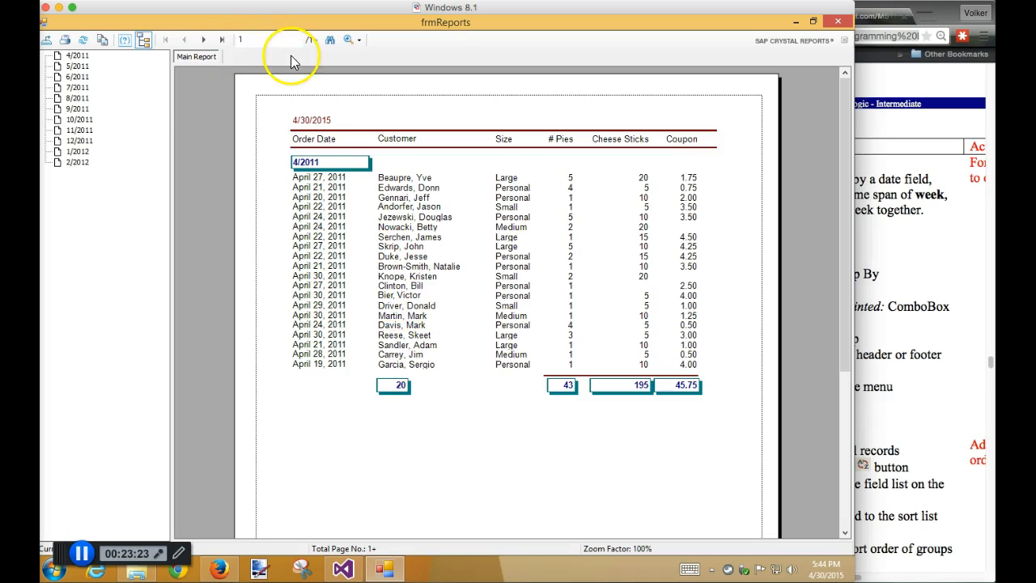
click(77, 108)
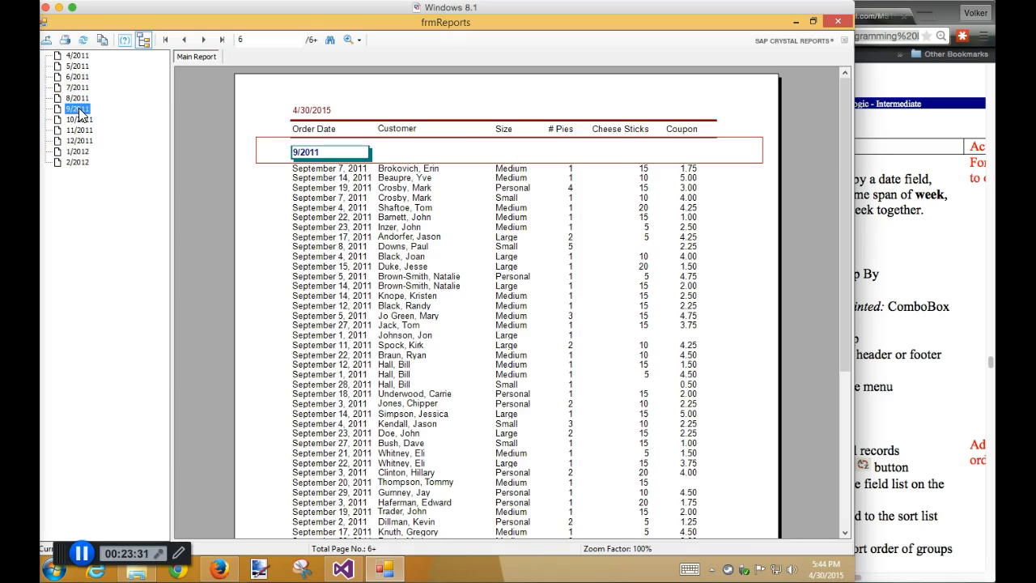
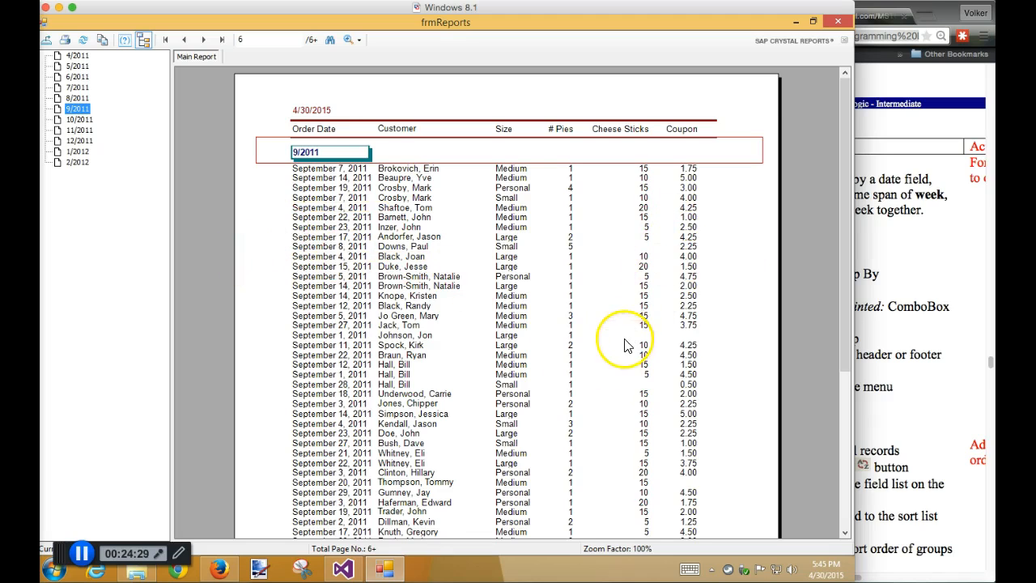
click(838, 22)
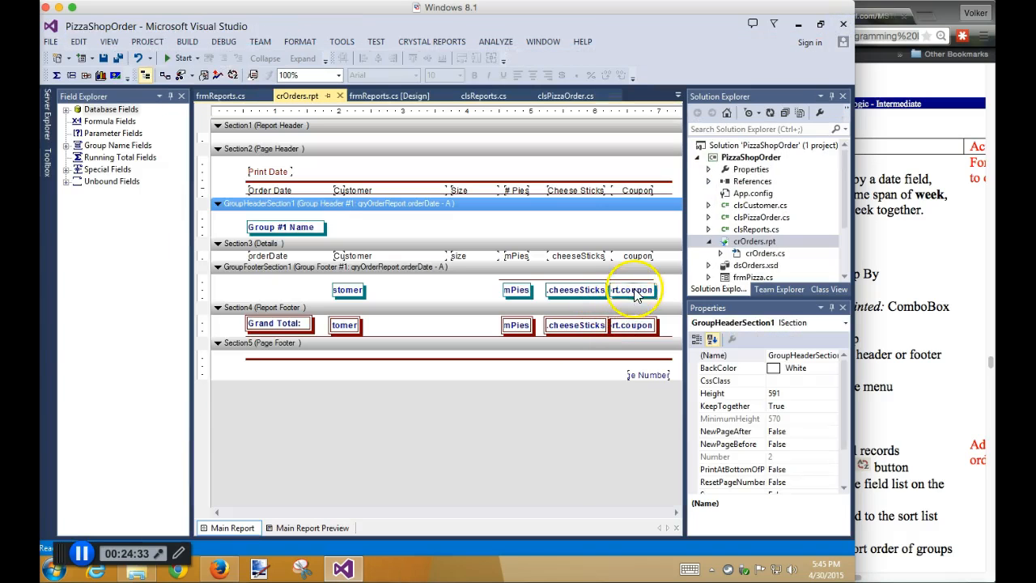
Format the coupon totals in the group footer and report footer together with a floating currency symbol, keeping the default custom number style
click(635, 293)
click(636, 327)
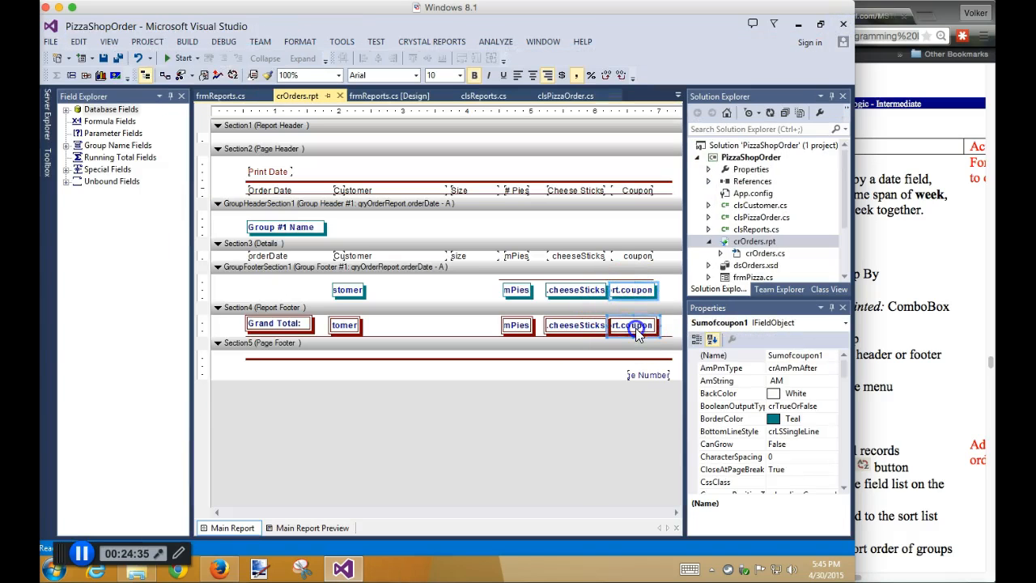
right_click(636, 334)
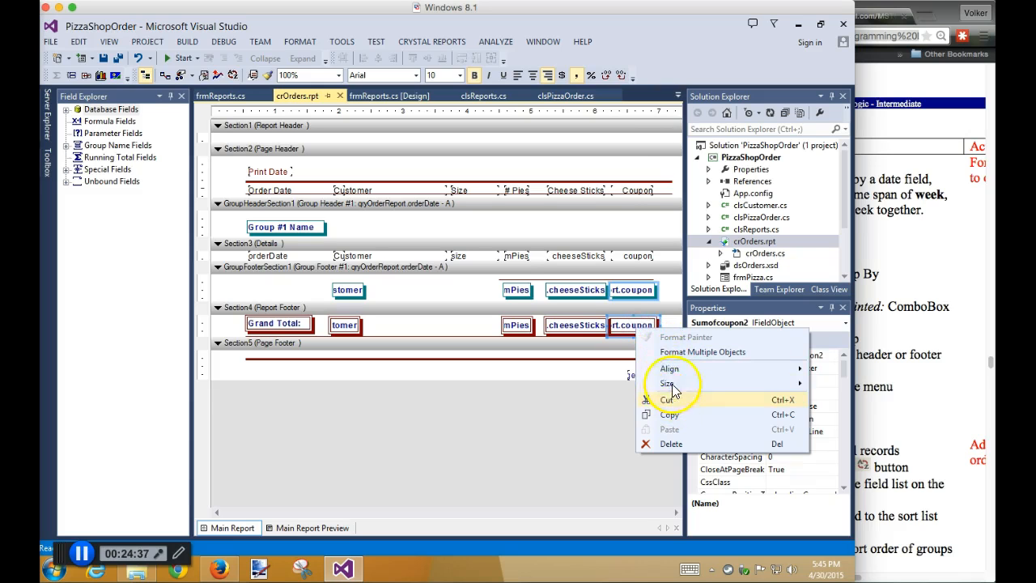
click(689, 352)
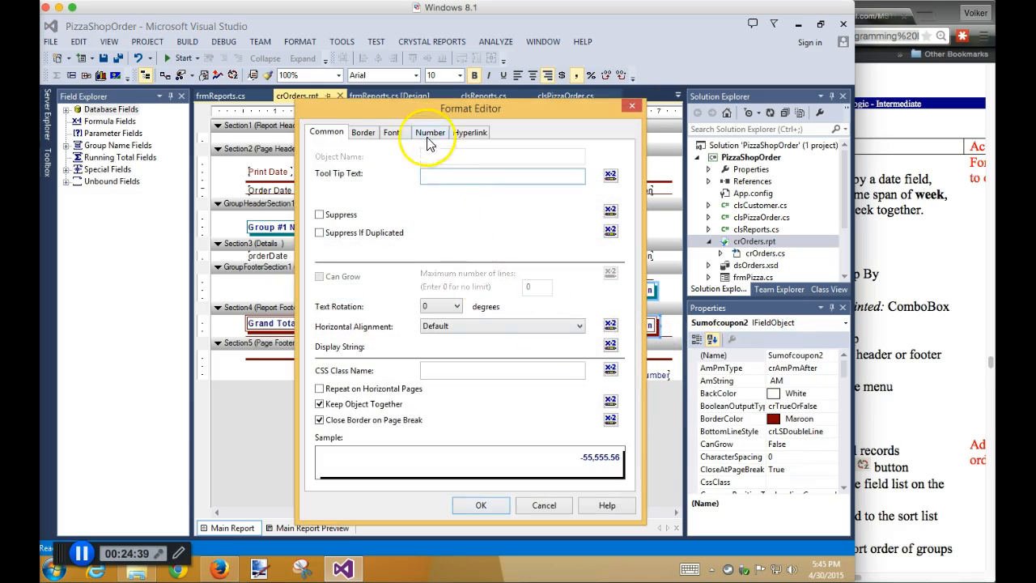
click(428, 135)
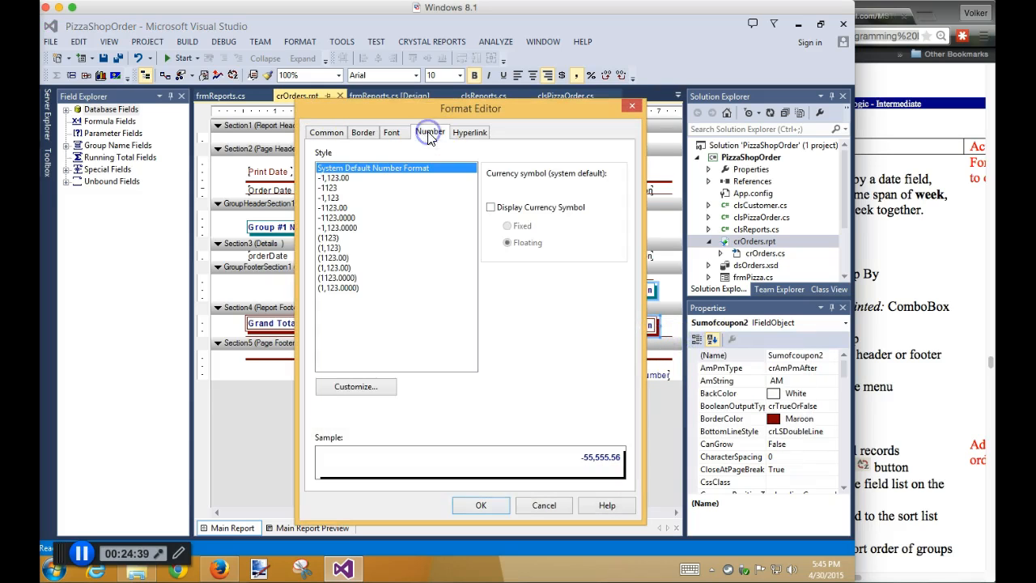
click(490, 208)
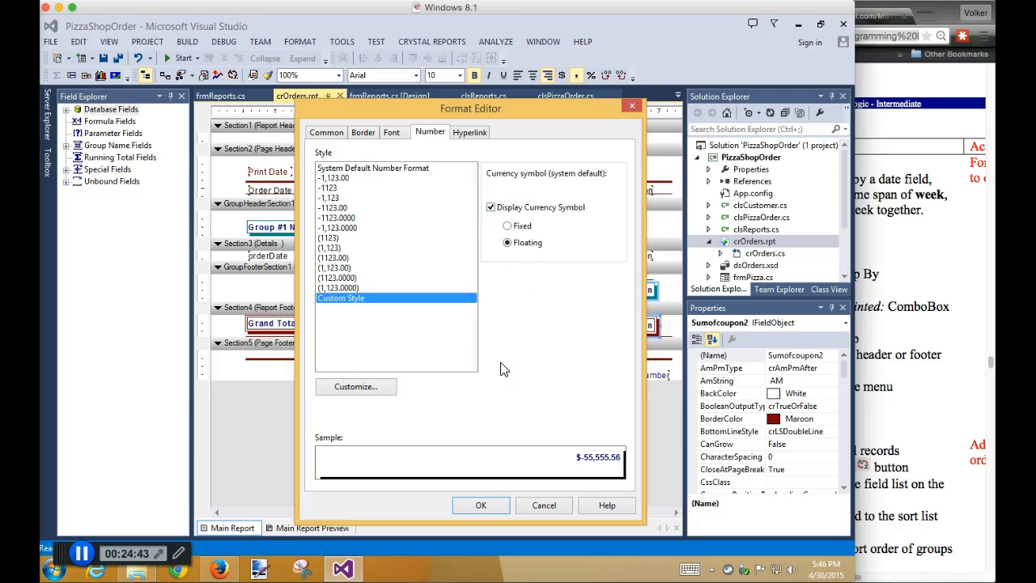
click(332, 177)
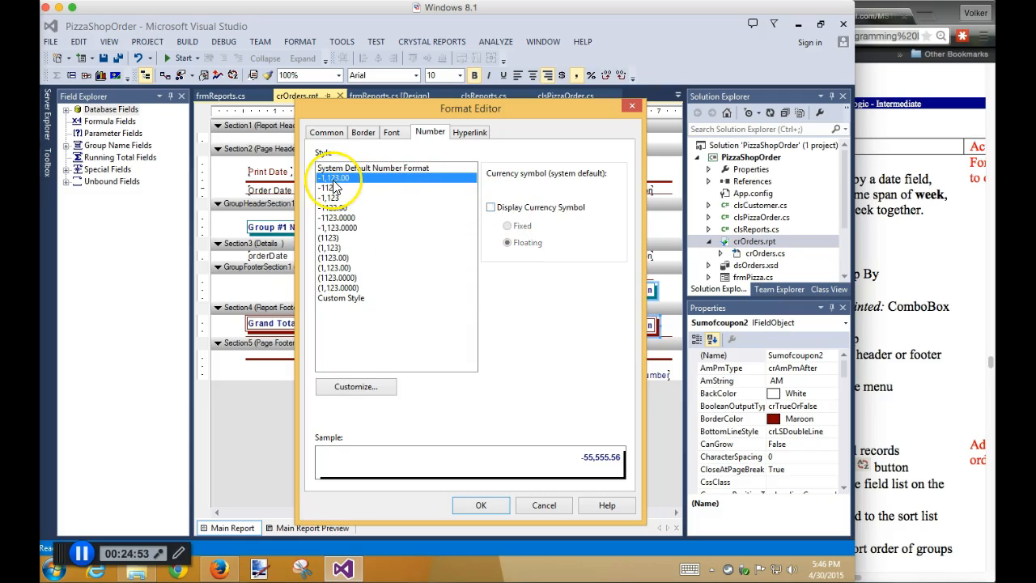
click(493, 210)
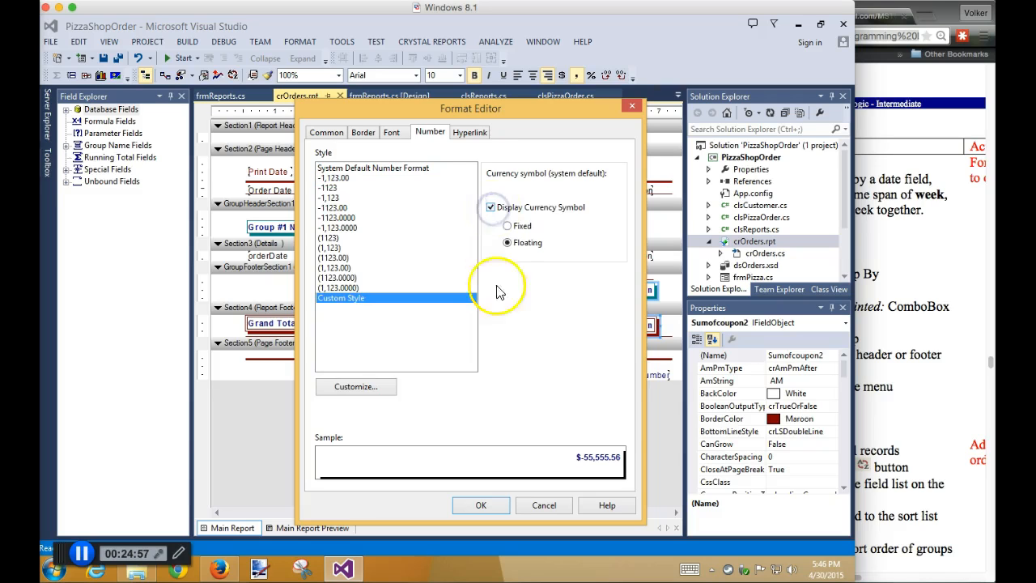
click(368, 387)
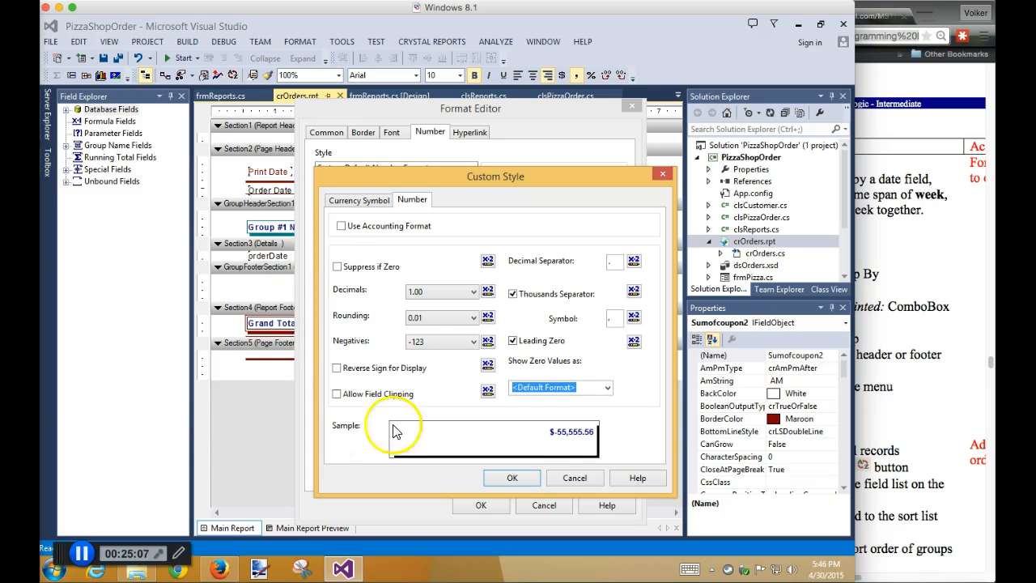
click(511, 477)
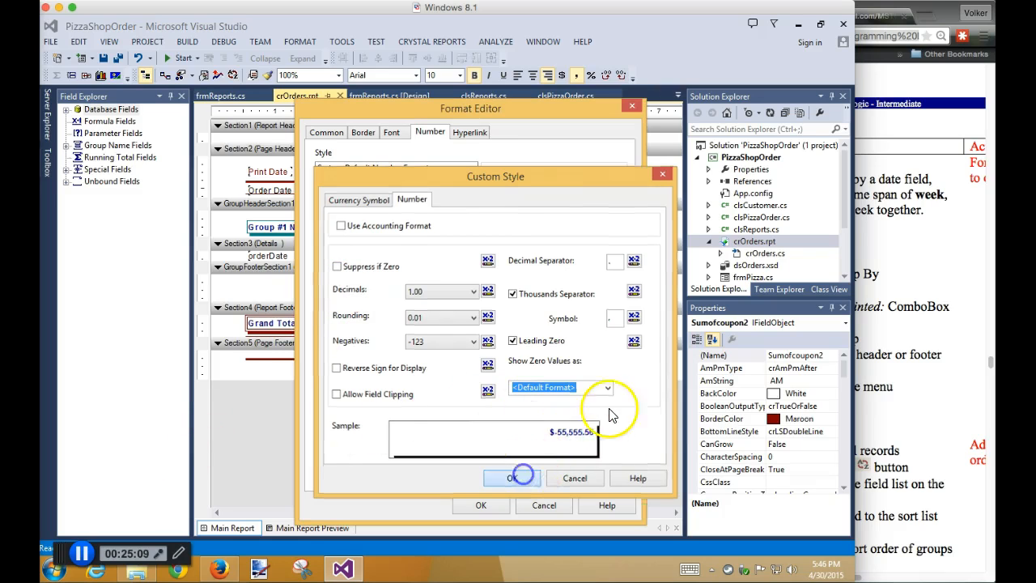
click(633, 106)
Check the browser notes on date grouping and sort order, and run the report to examine the record order in the 4/2011 group
click(951, 267)
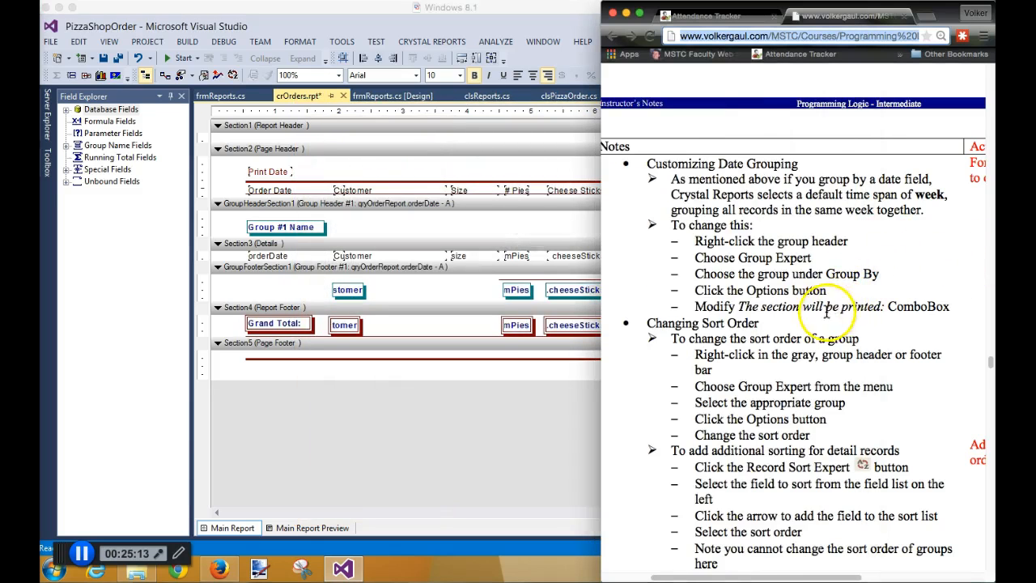
scroll(733, 299, down, 2)
click(185, 67)
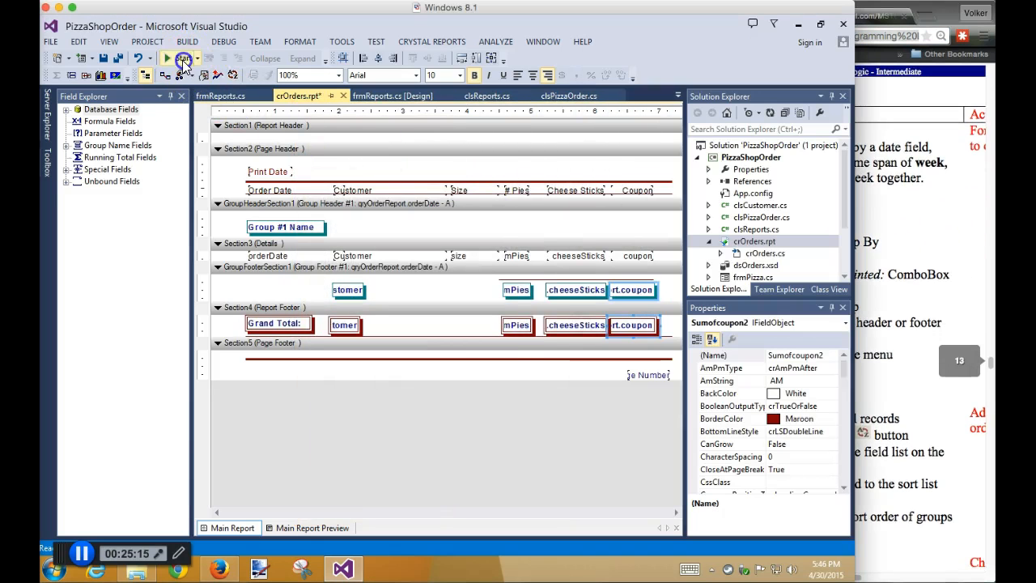
click(183, 61)
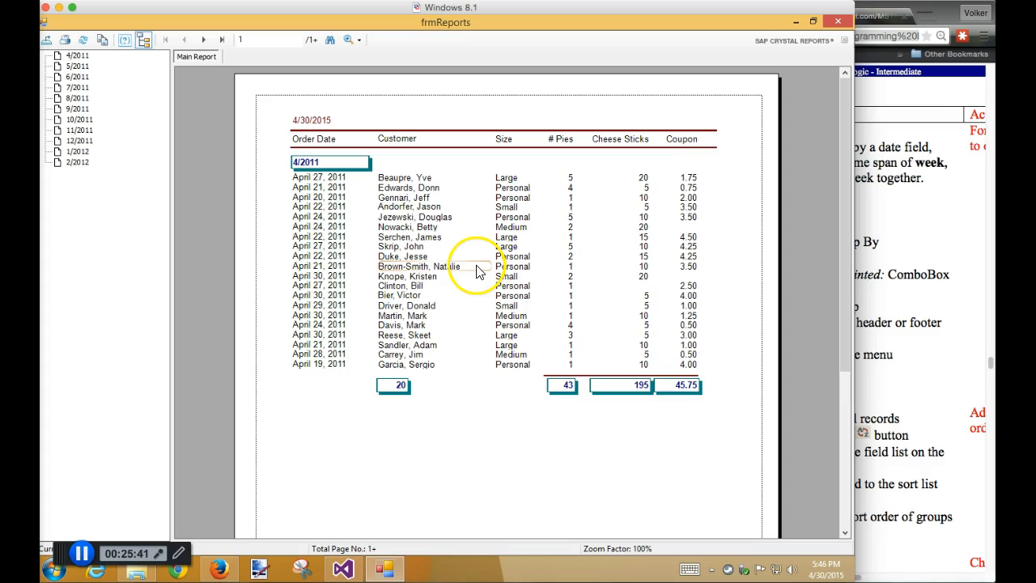
Read the browser notes on changing the sort order of groups and detail records, and close the report
click(982, 234)
scroll(827, 246, down, 2)
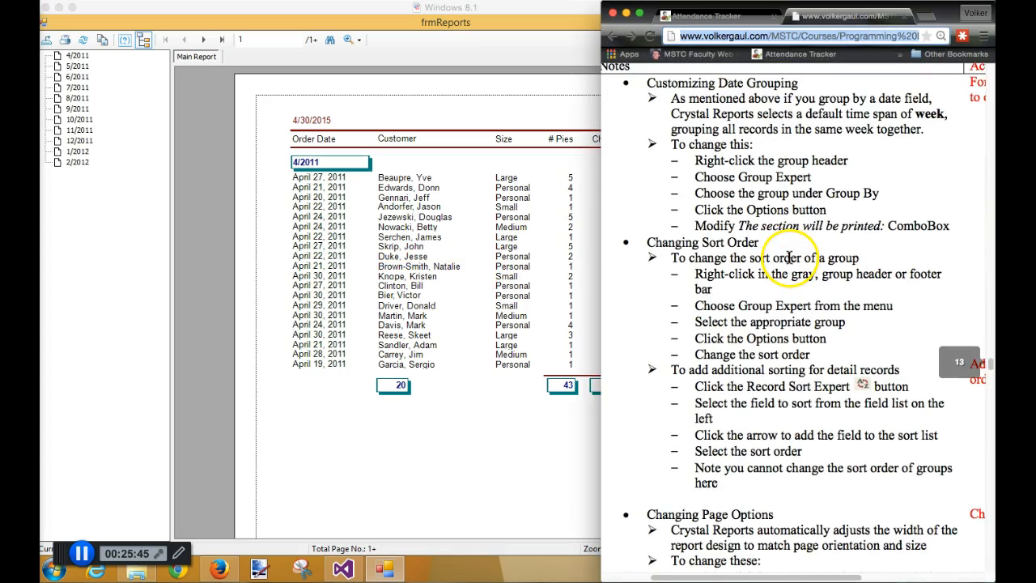
scroll(788, 257, down, 5)
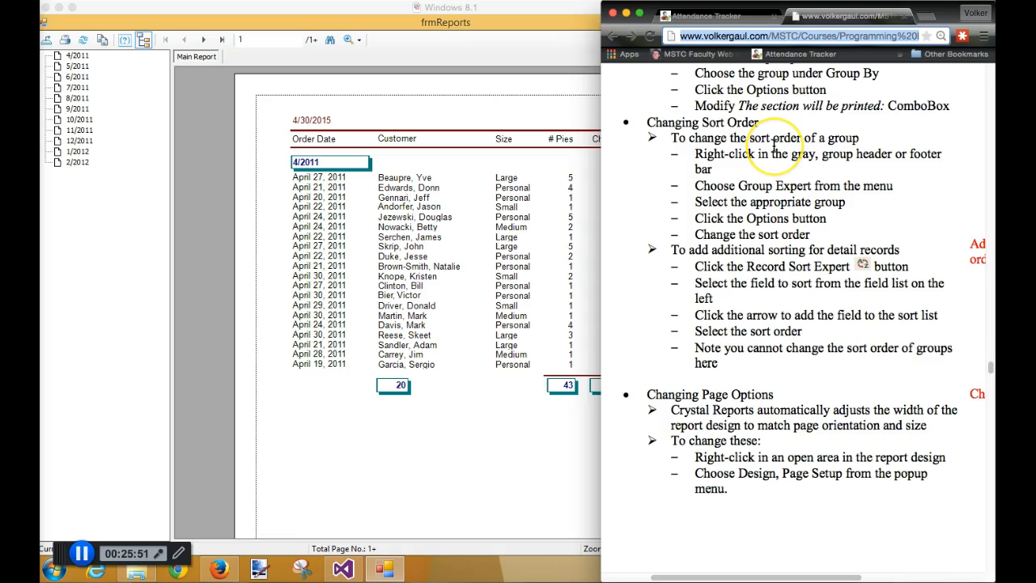
click(362, 108)
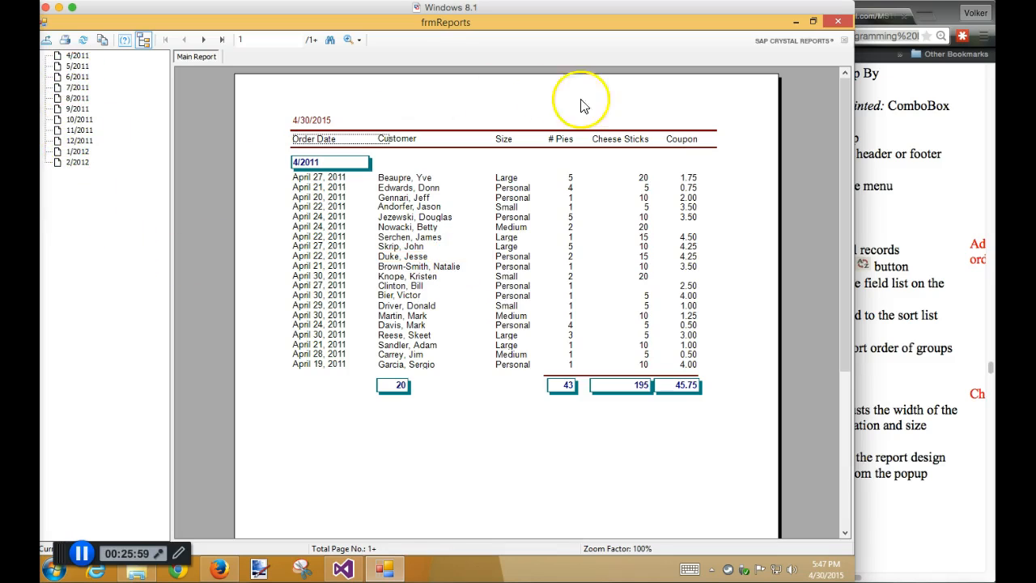
click(837, 21)
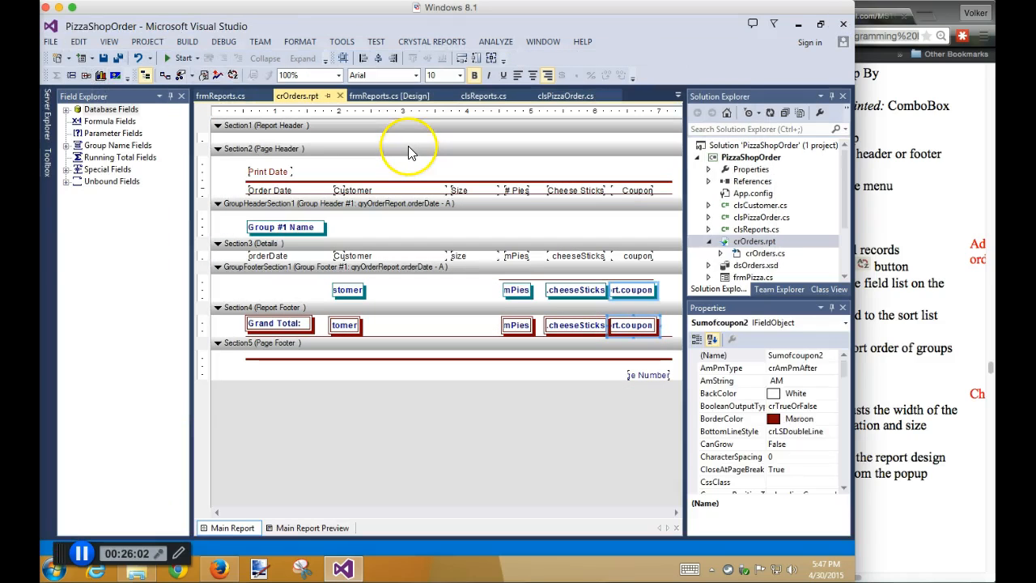
Set the orderDate group to sort in descending order through Group Expert
click(407, 149)
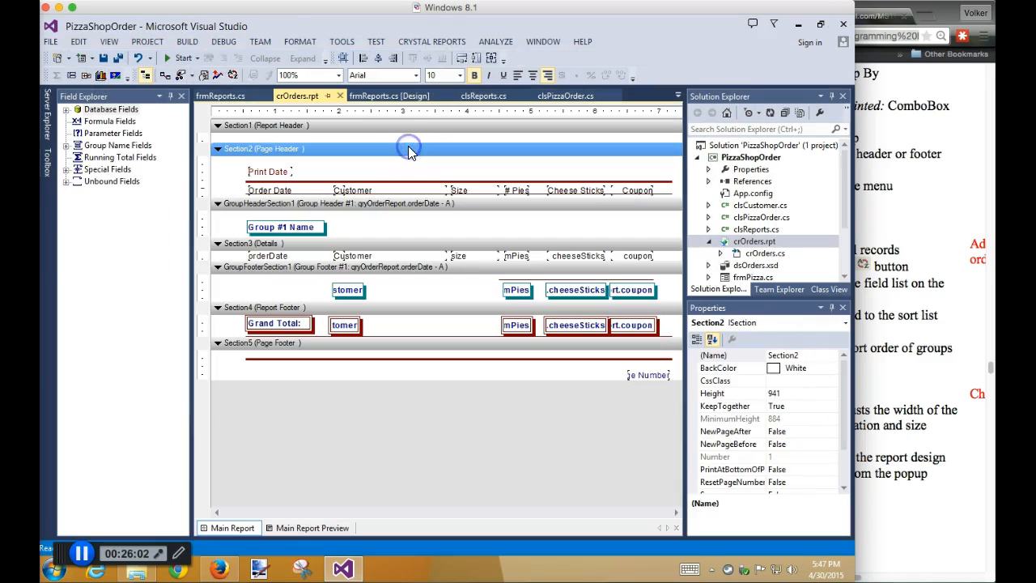
right_click(382, 203)
click(430, 259)
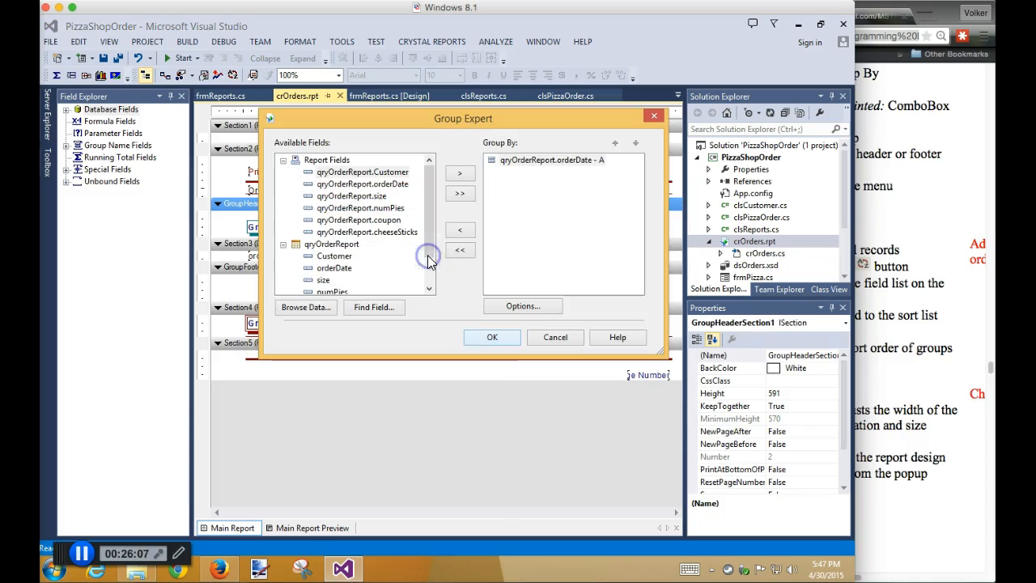
click(566, 161)
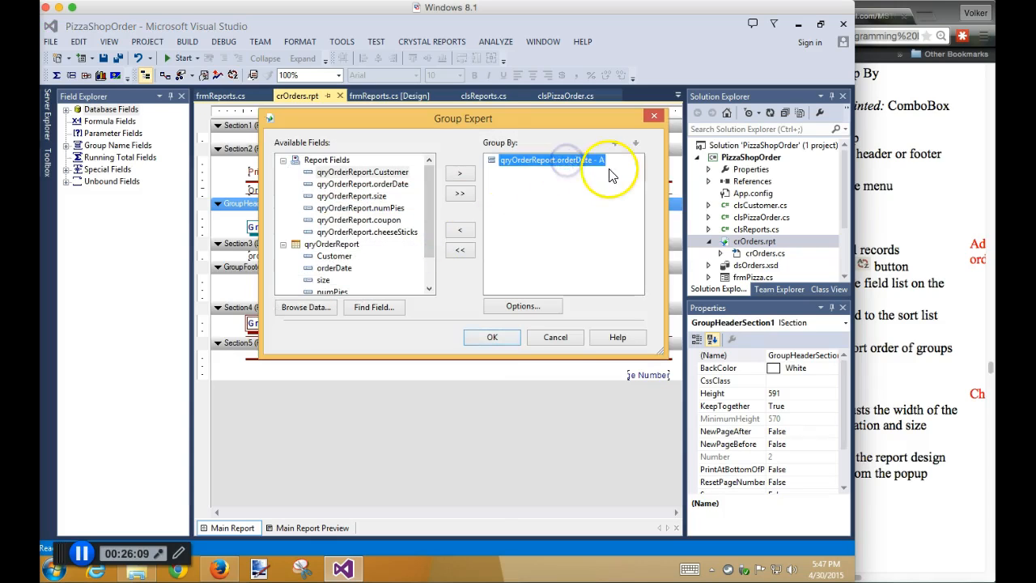
click(528, 306)
click(429, 221)
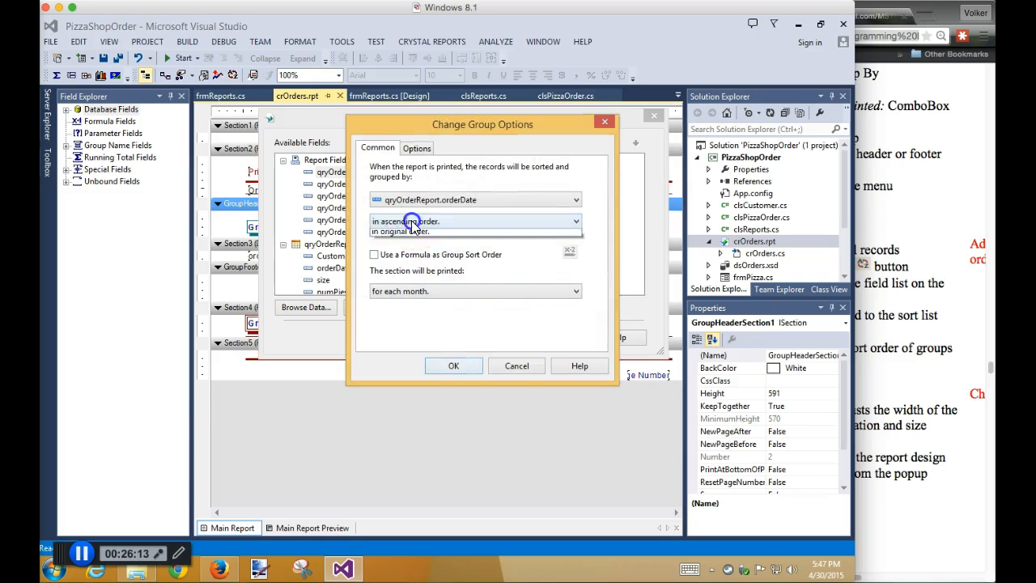
click(414, 241)
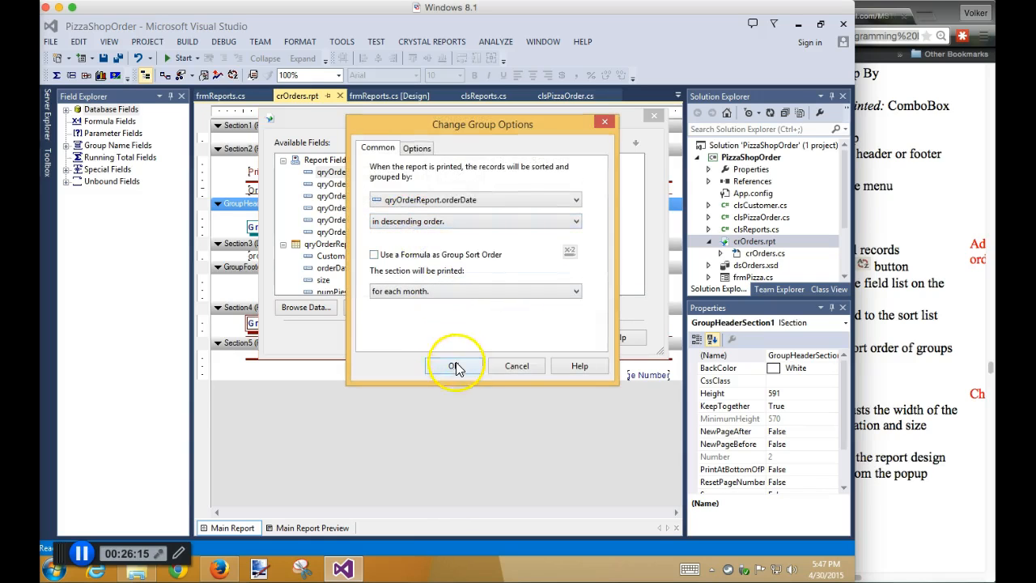
click(454, 364)
click(491, 338)
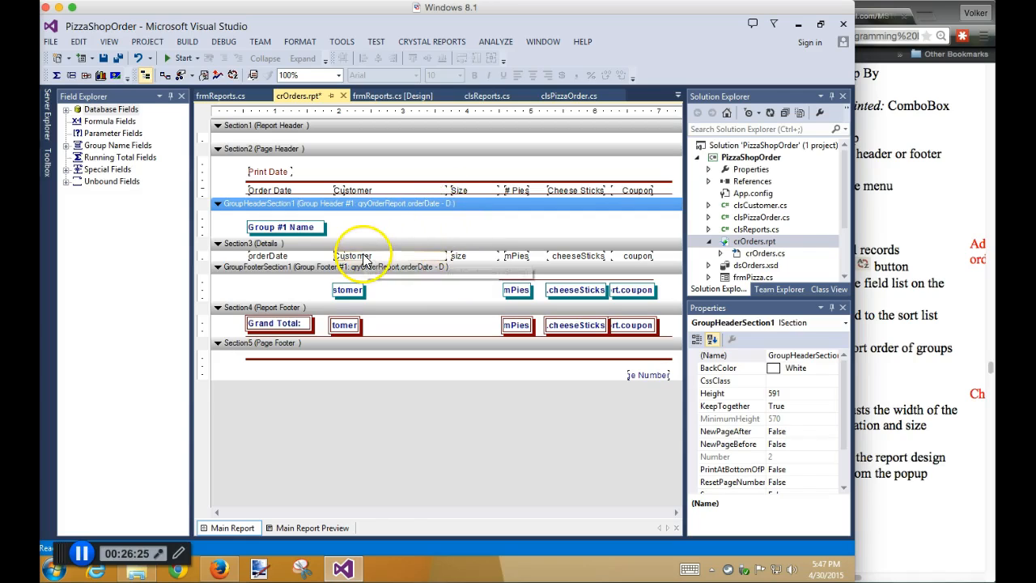
Check the notes on sorting detail records and try to sort them by size with the Record Sort Expert
right_click(394, 243)
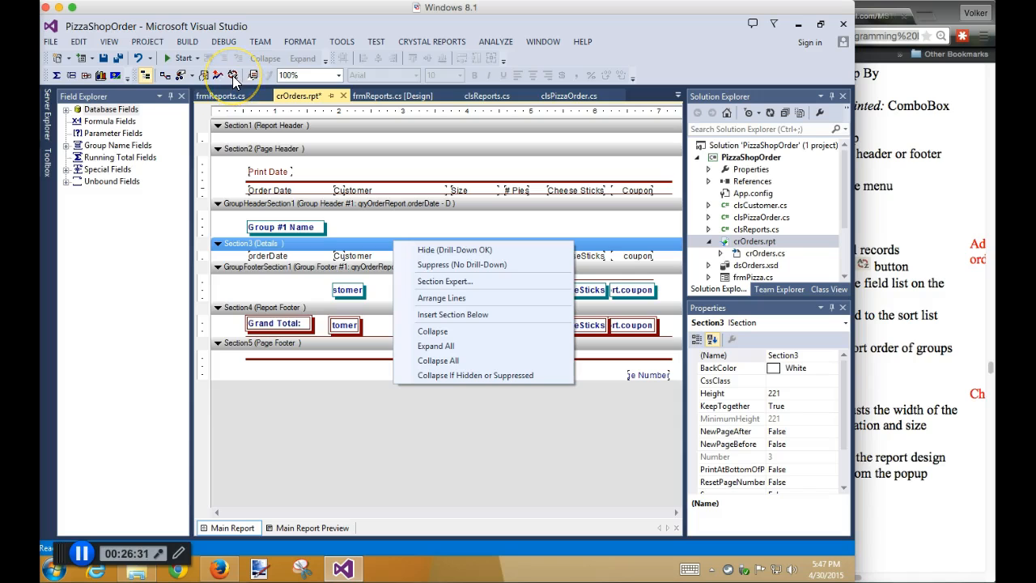
click(917, 358)
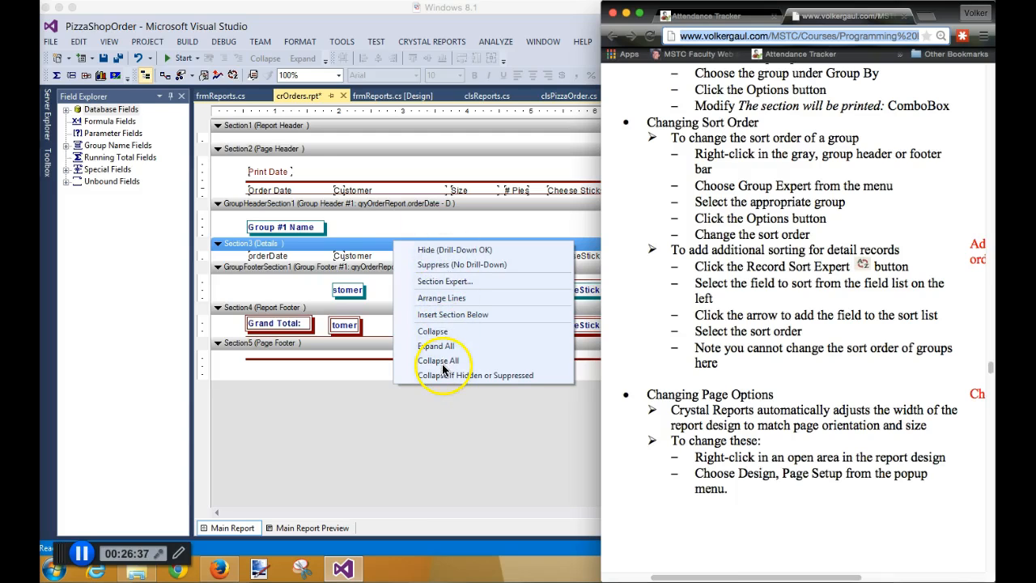
click(234, 76)
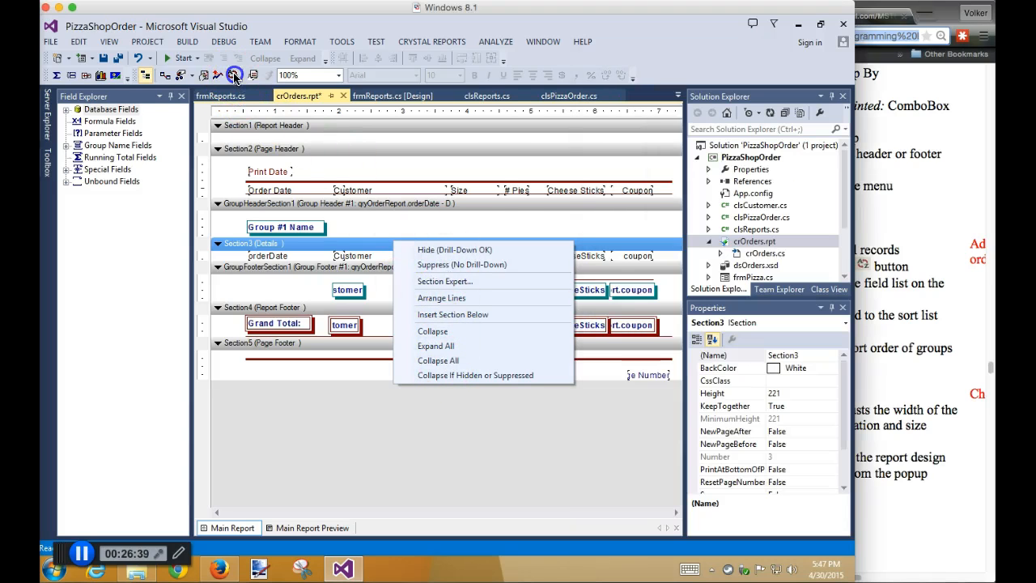
click(233, 76)
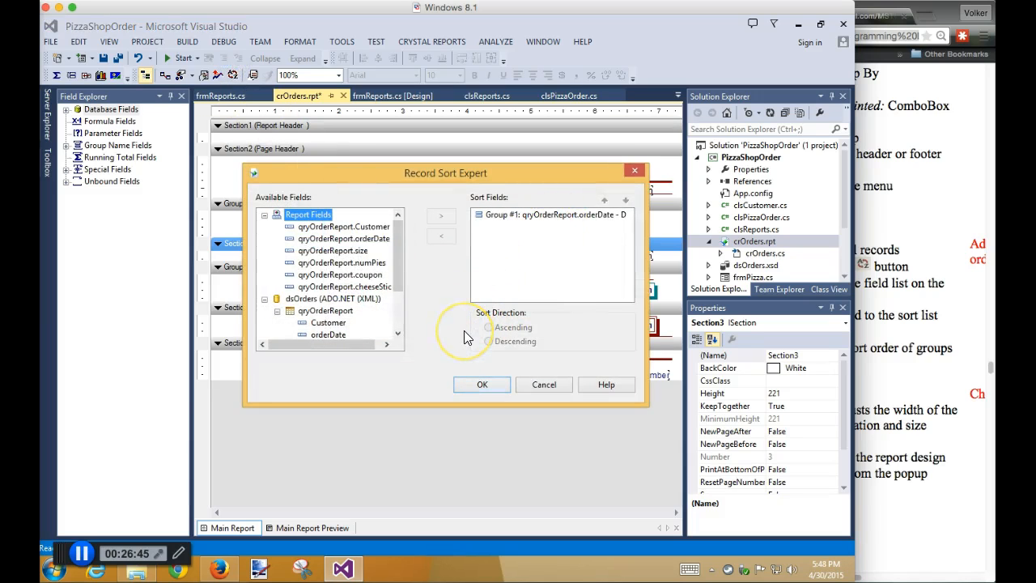
click(352, 251)
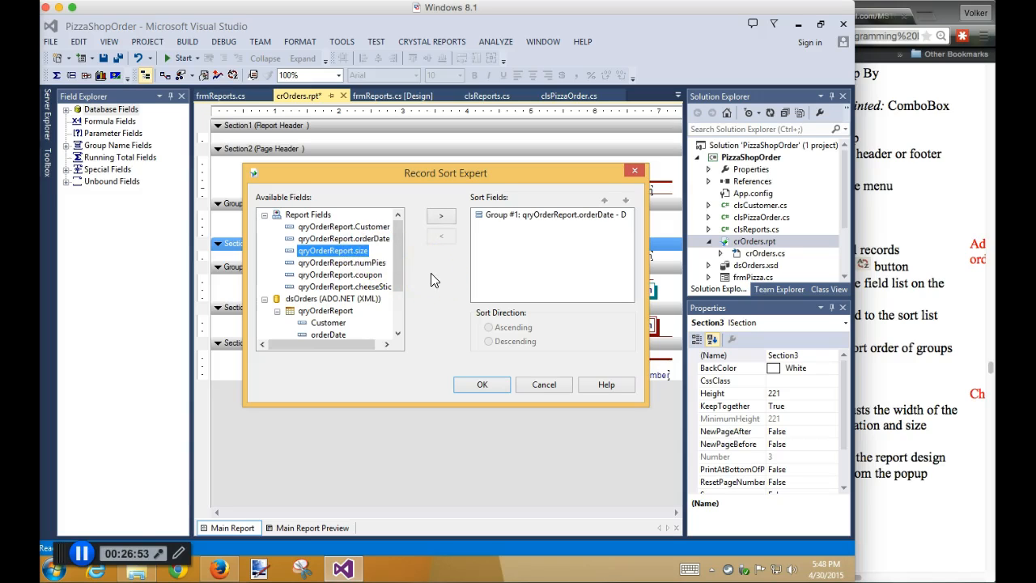
click(499, 388)
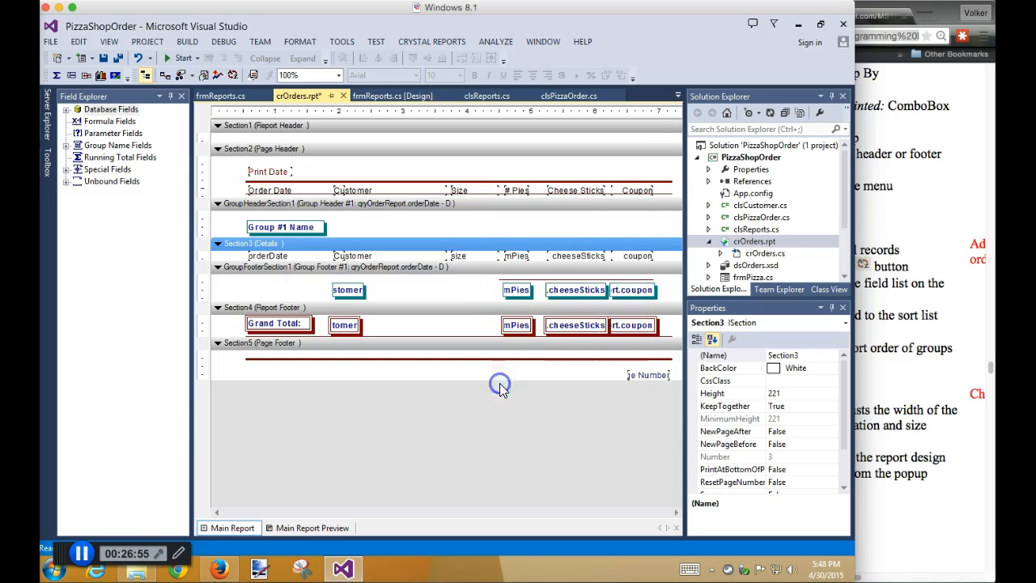
Add qryOrderReport.size as an ascending sort field in the Record Sort Expert and run the report to examine the sorted records
click(232, 74)
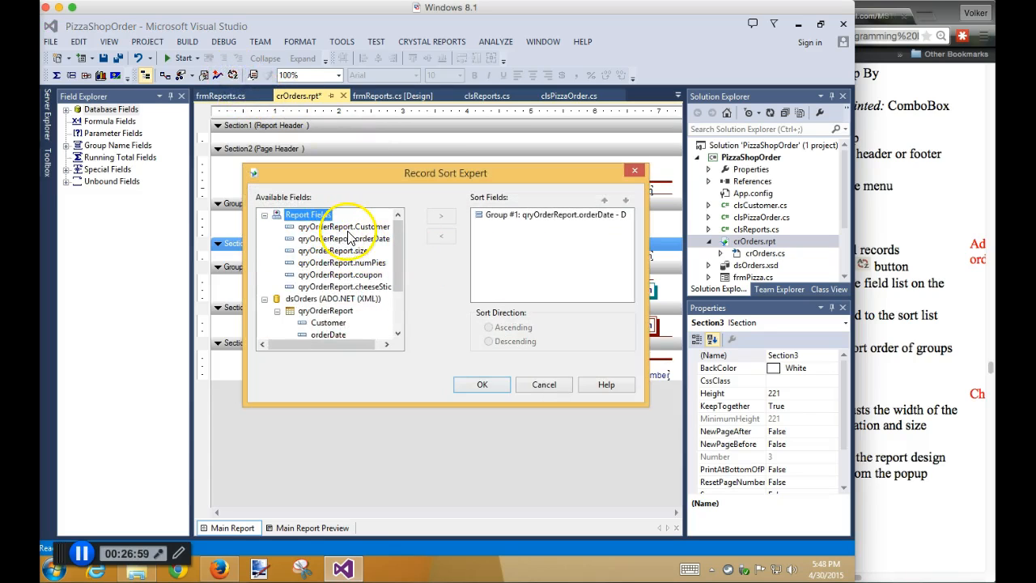
click(348, 251)
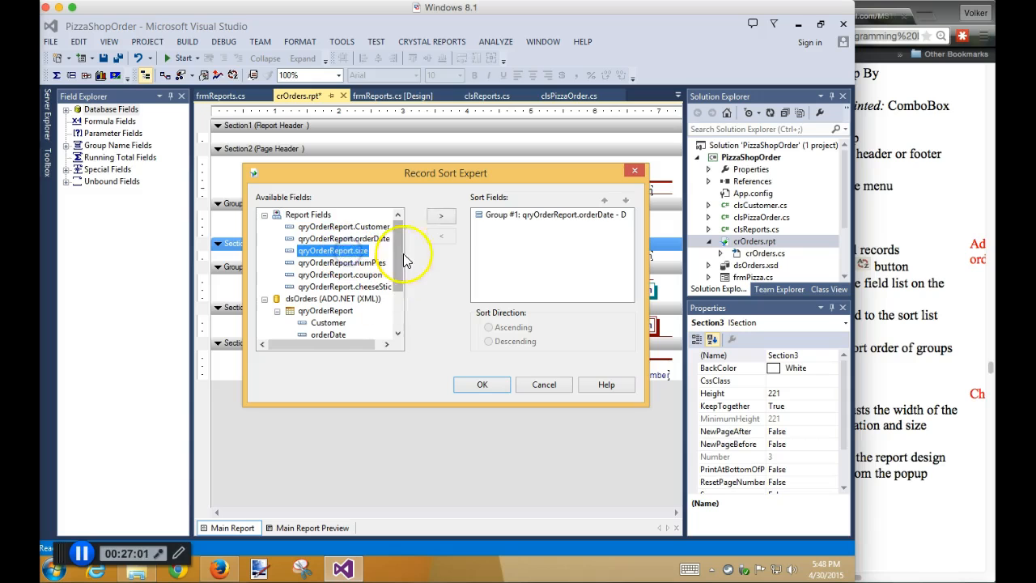
click(441, 215)
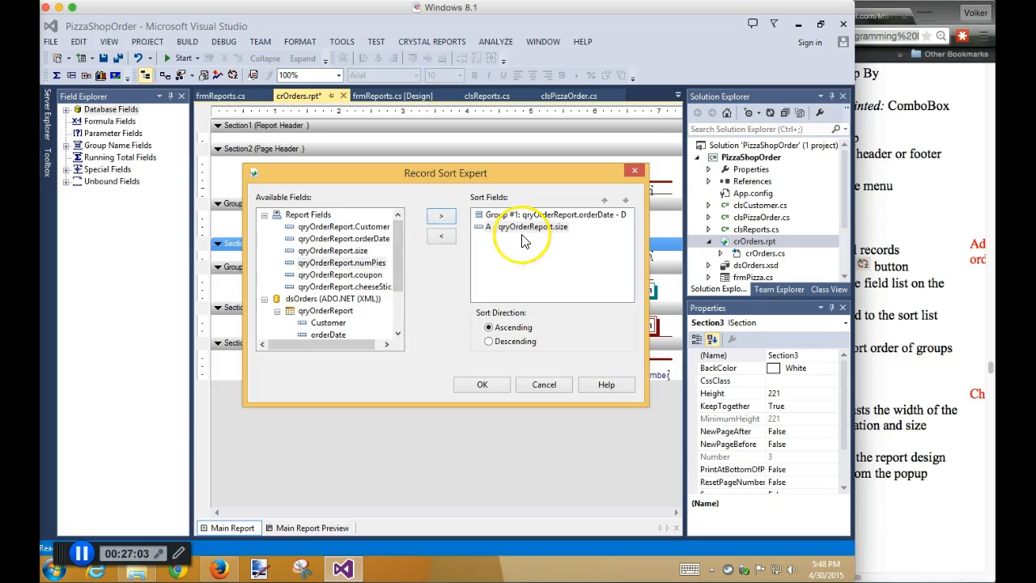
click(481, 387)
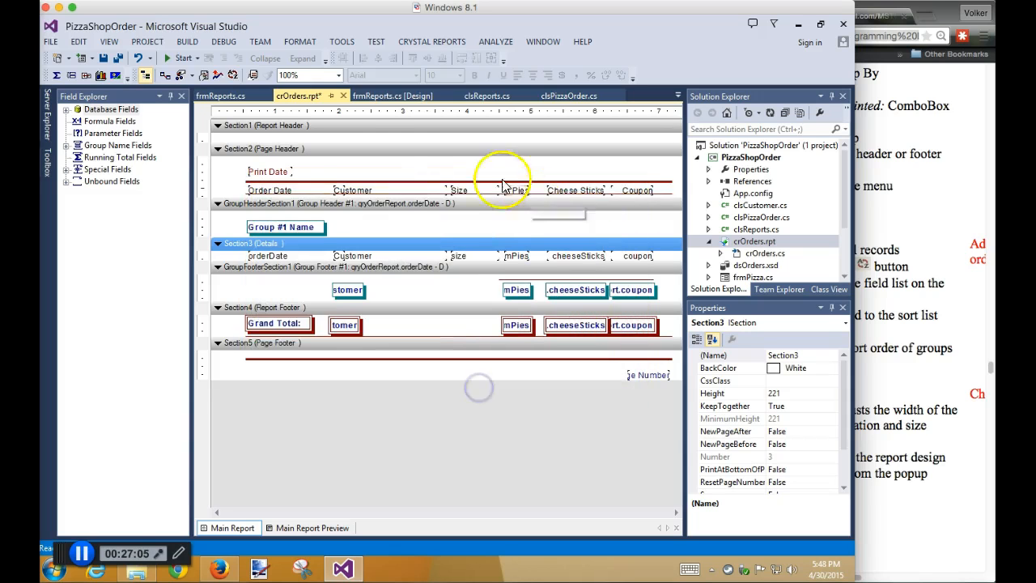
key(F5)
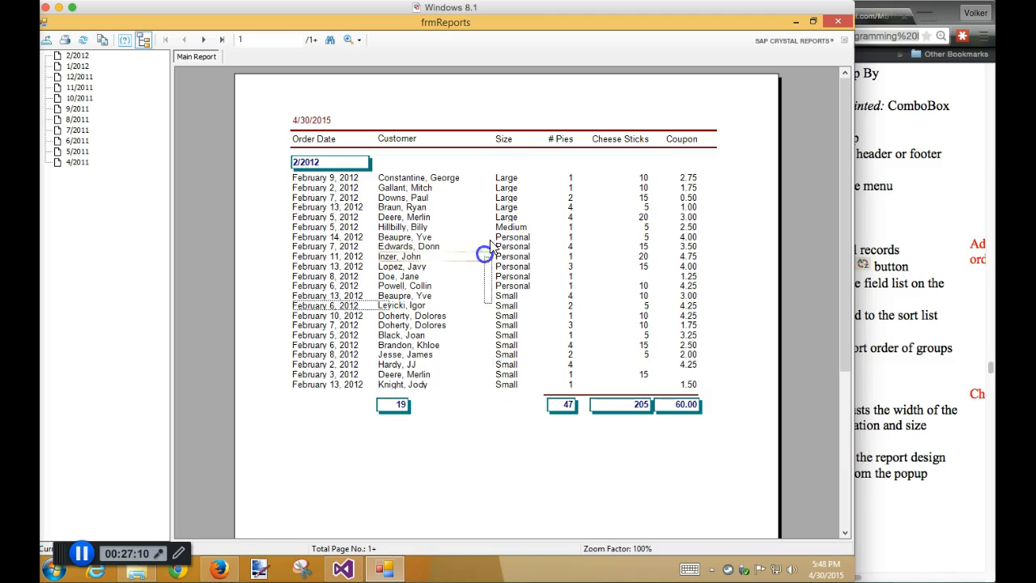
click(488, 247)
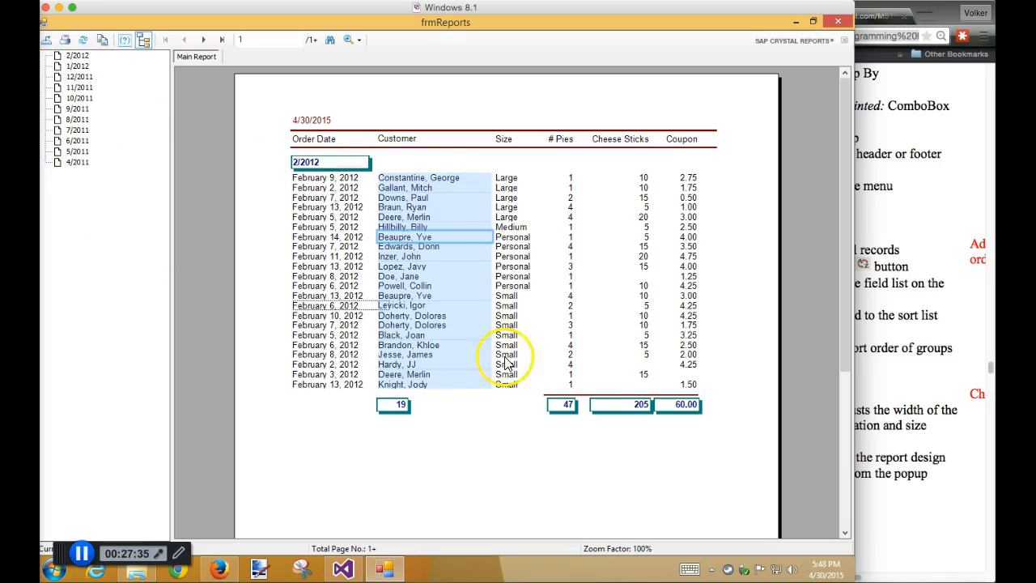
Read the browser notes on Changing Page Options and Adding Graphics, and close the report
click(983, 425)
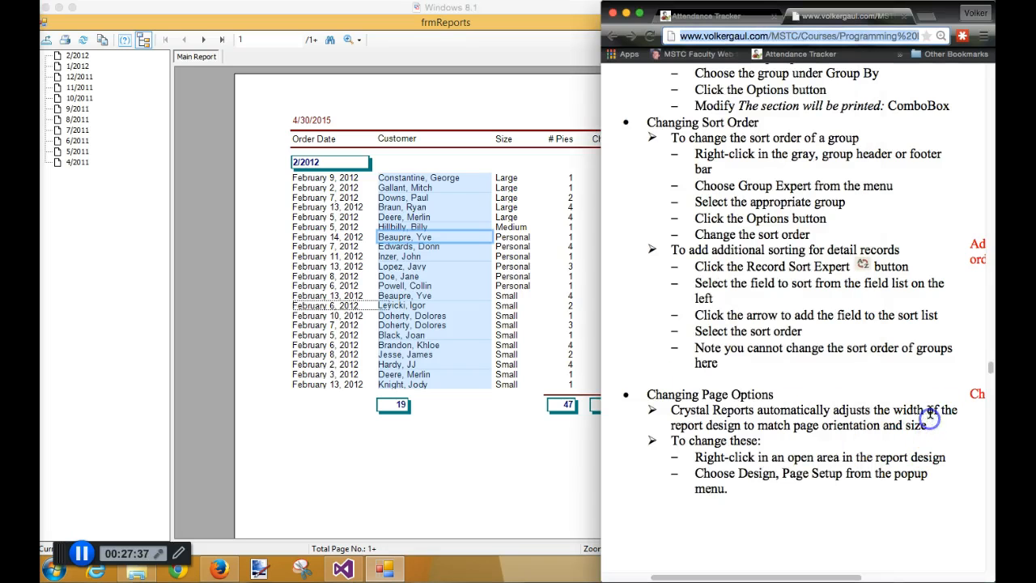
scroll(860, 395, down, 3)
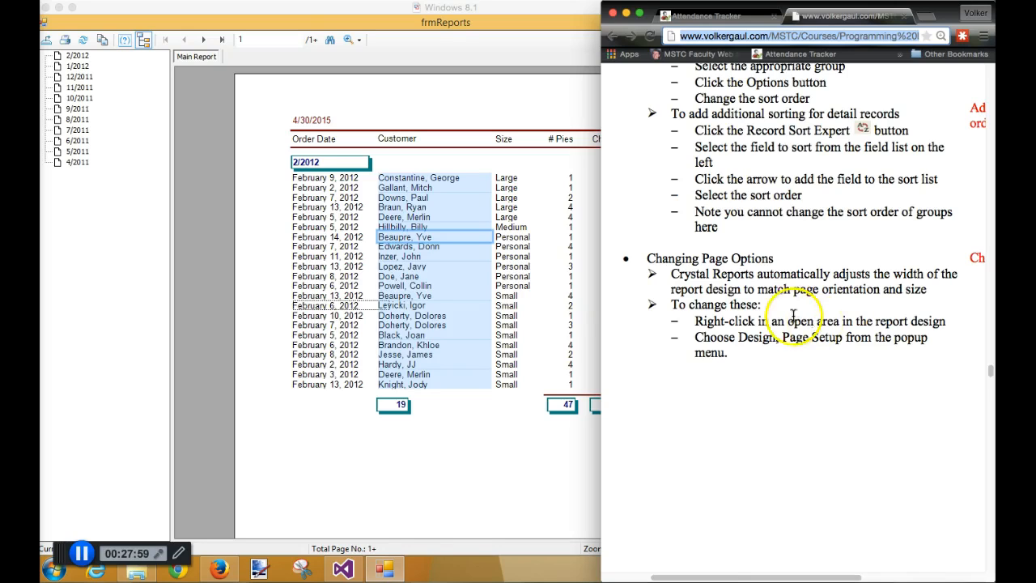
click(486, 467)
scroll(583, 476, down, 5)
scroll(635, 476, up, 5)
click(910, 426)
scroll(792, 392, down, 6)
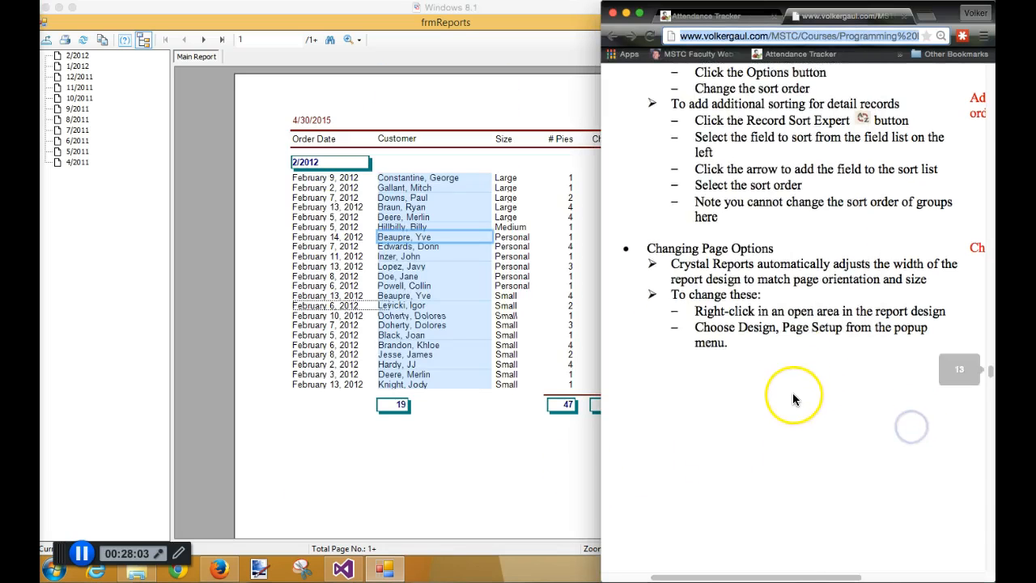
scroll(783, 406, down, 4)
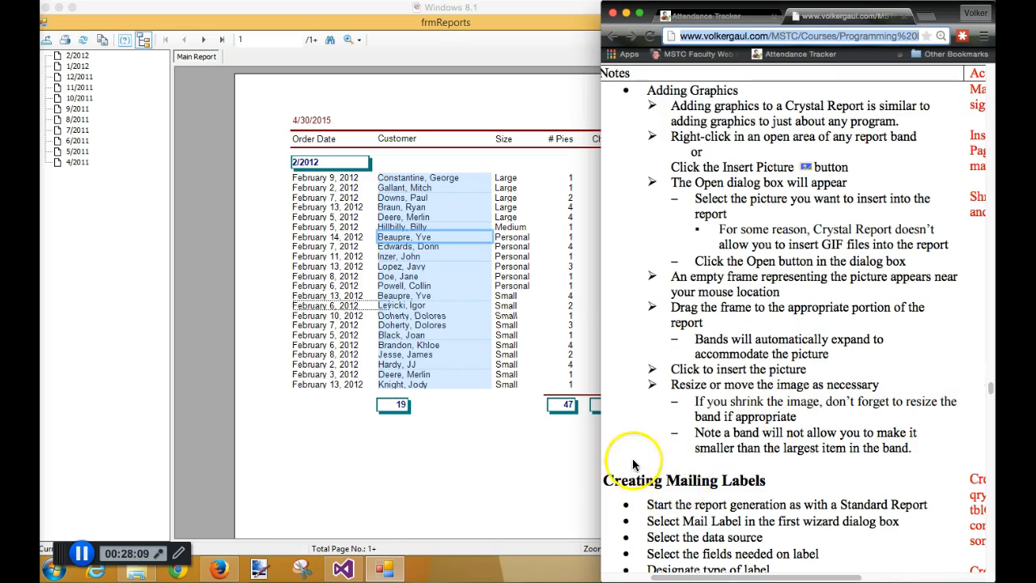
click(513, 474)
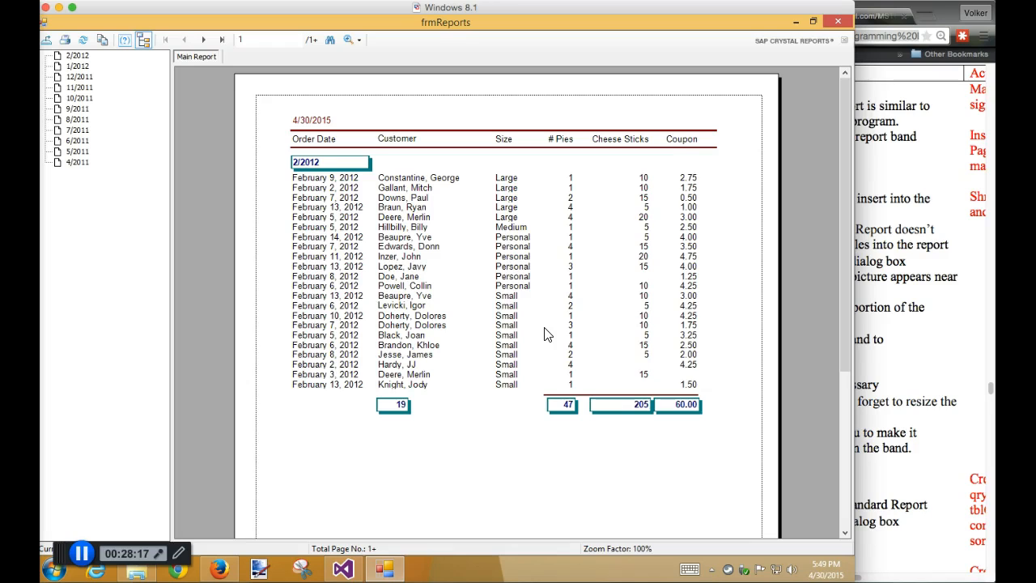
click(837, 21)
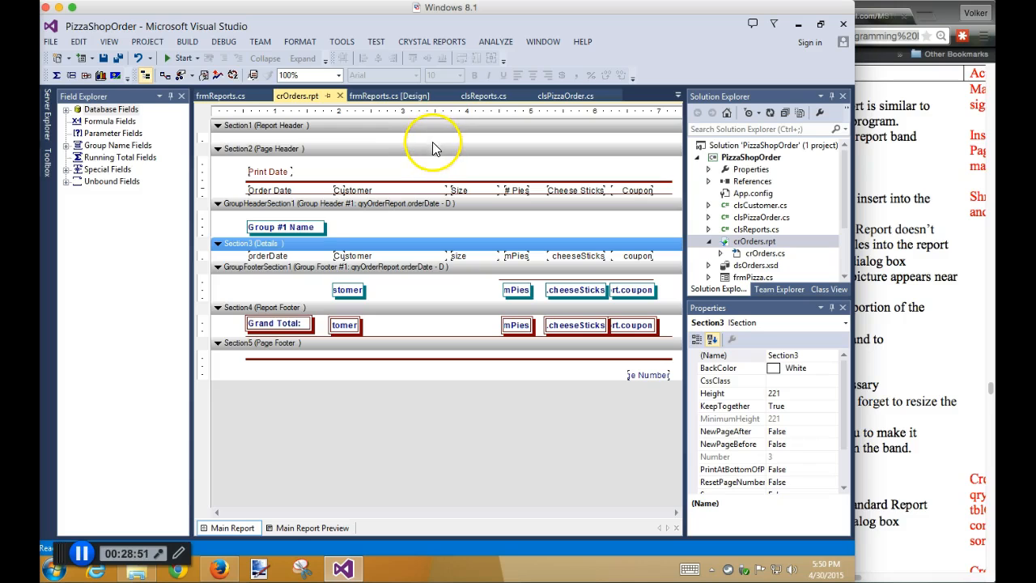
Enlarge the Report Header section to open blank space, and run the report to compare the 2/2012 and 1/2012 pages before closing it
drag(432, 145, 431, 183)
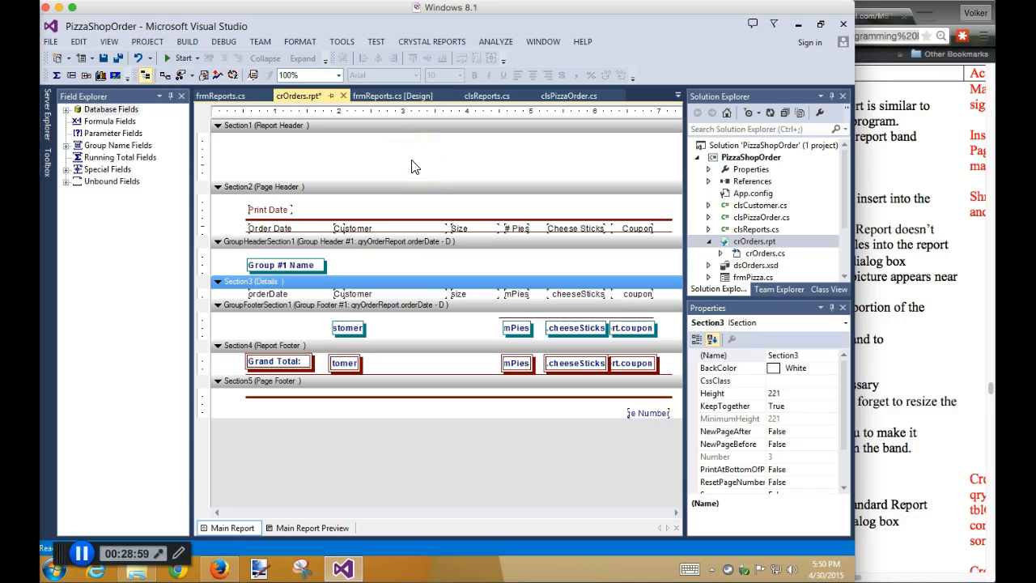
click(184, 58)
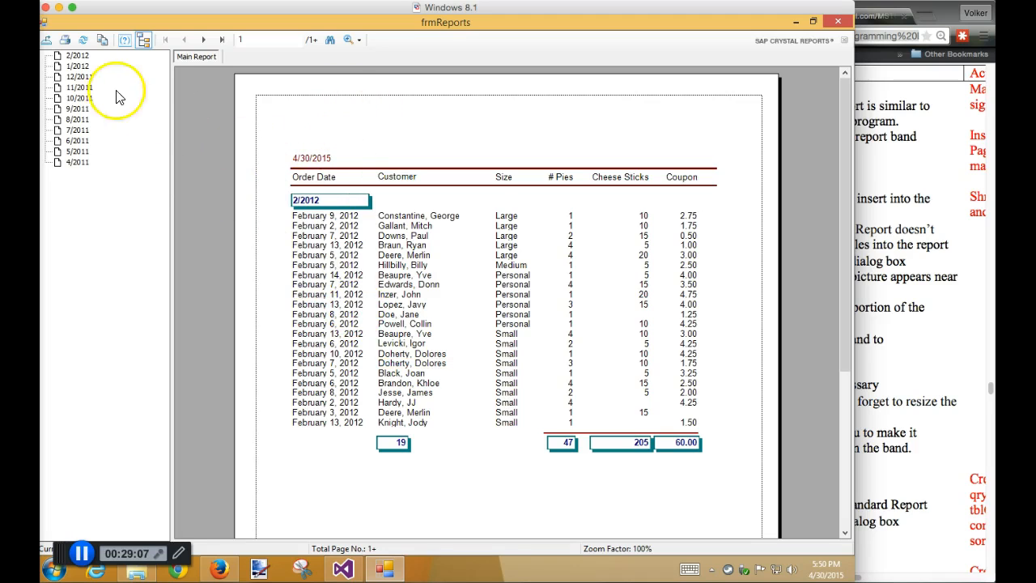
click(76, 67)
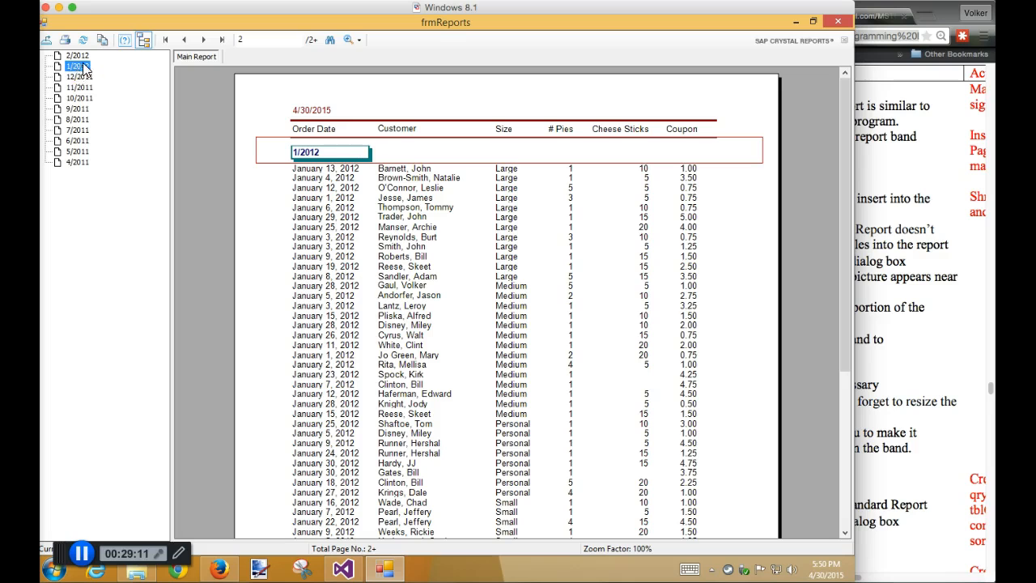
click(836, 24)
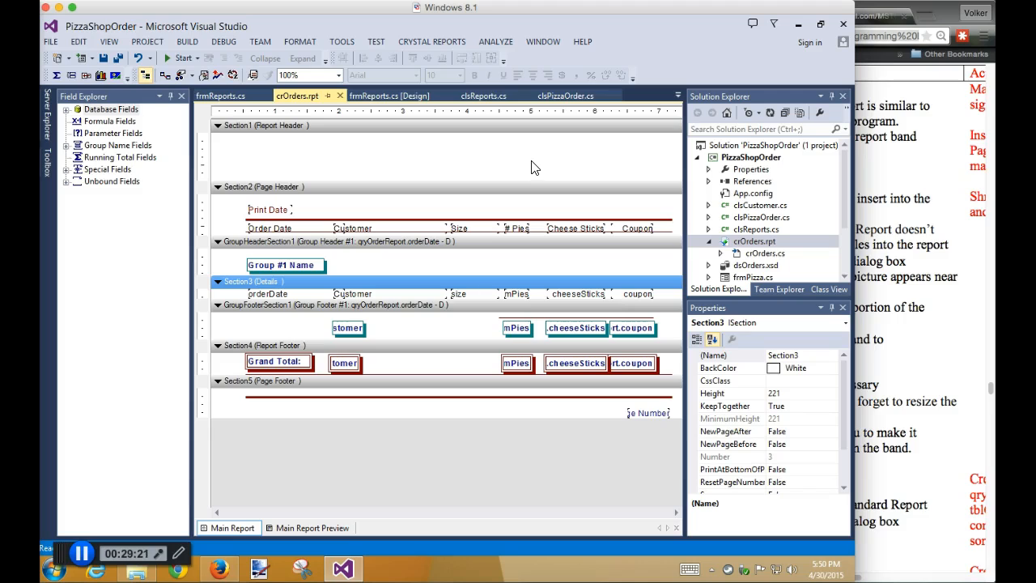
Look through the special and unbound fields, and place an unbound String field in the Report Header
right_click(295, 169)
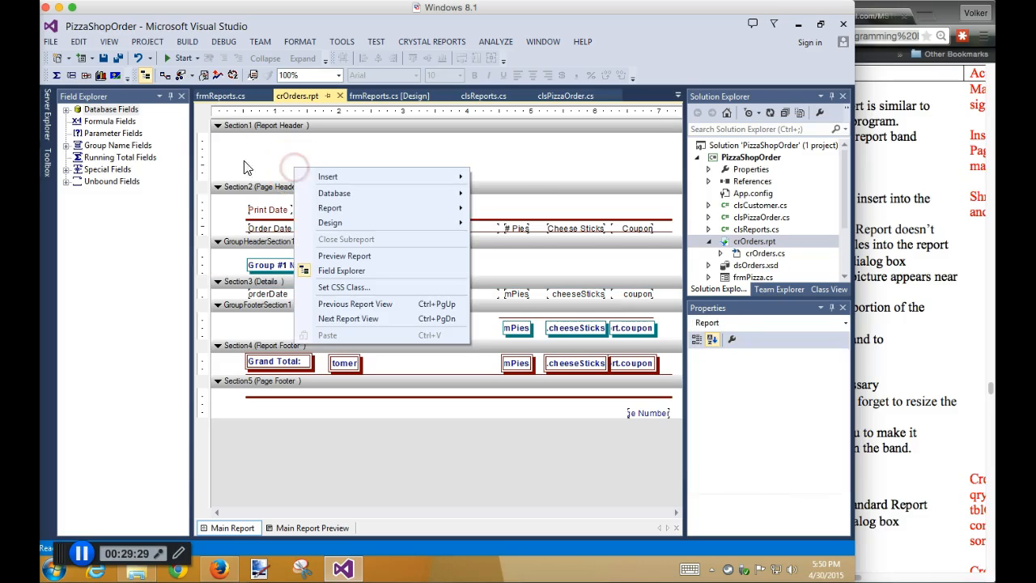
click(67, 169)
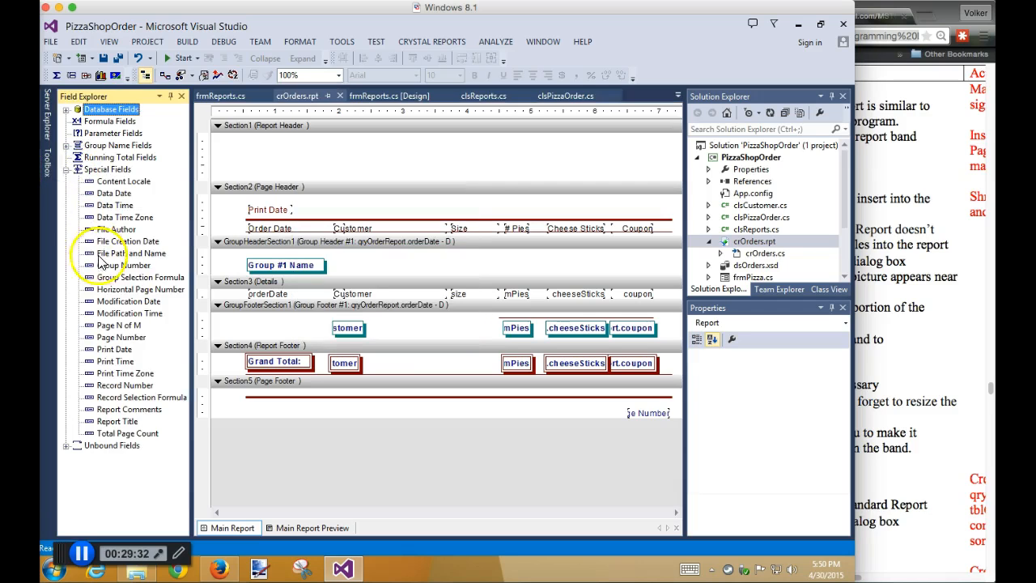
click(66, 169)
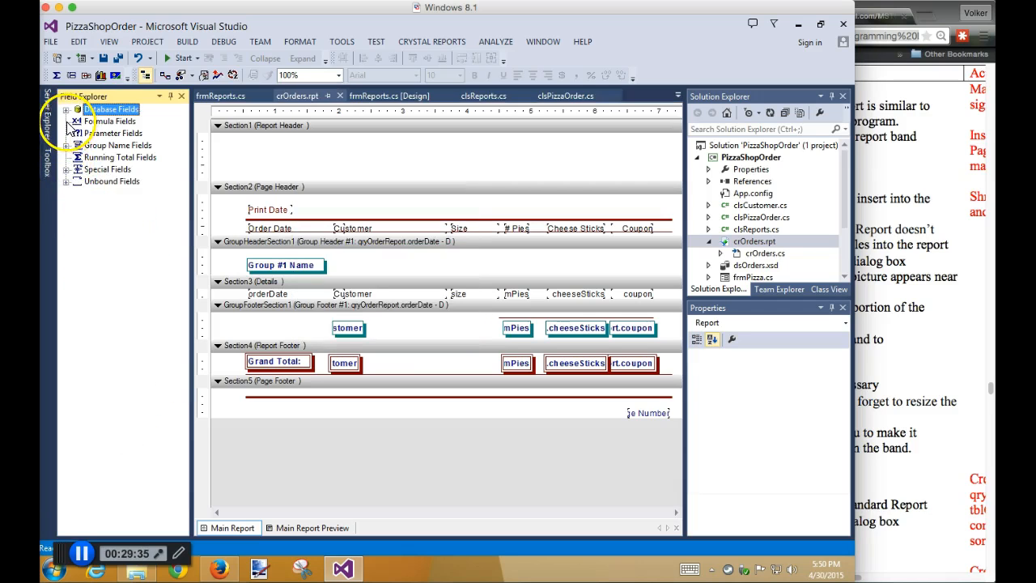
click(66, 181)
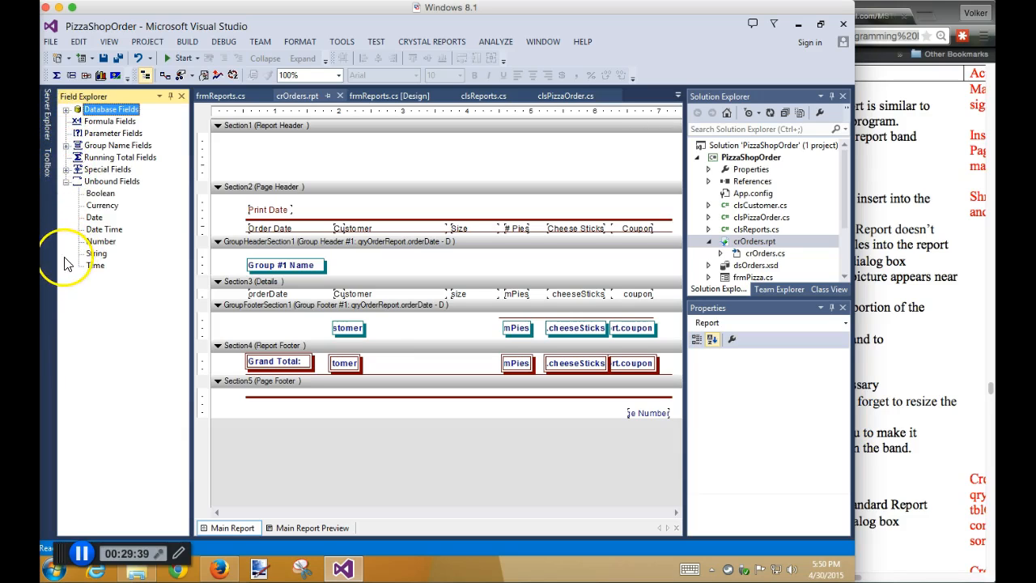
click(97, 254)
drag(100, 257, 248, 158)
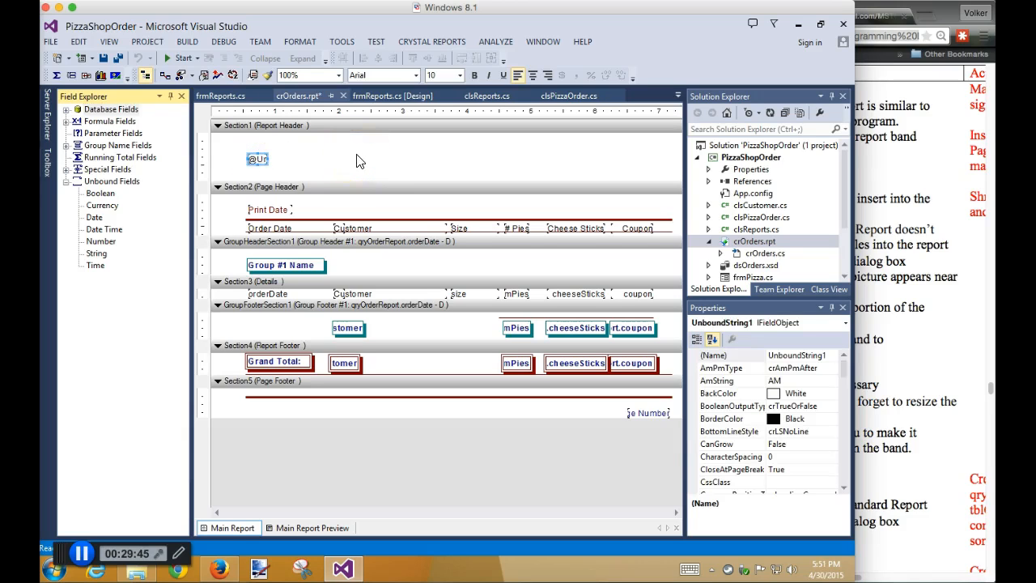
Try to edit the unbound String field in the Report Header, and delete the field
click(255, 159)
click(335, 180)
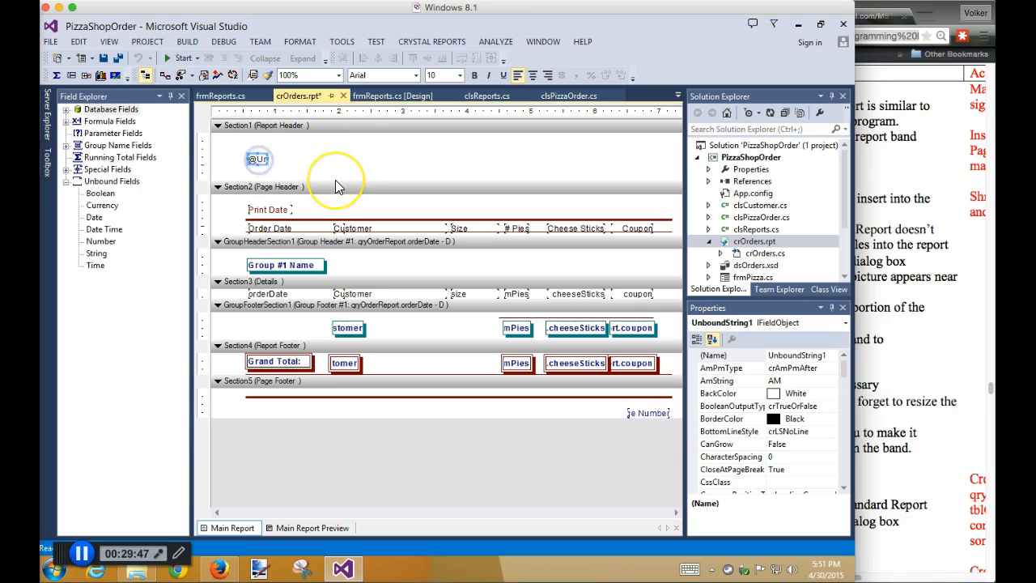
click(257, 159)
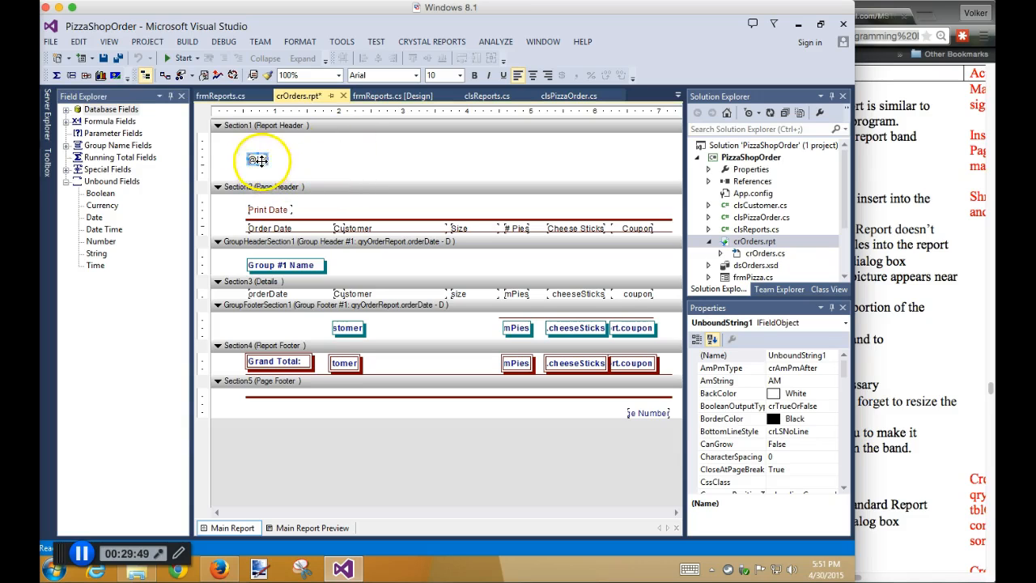
click(408, 171)
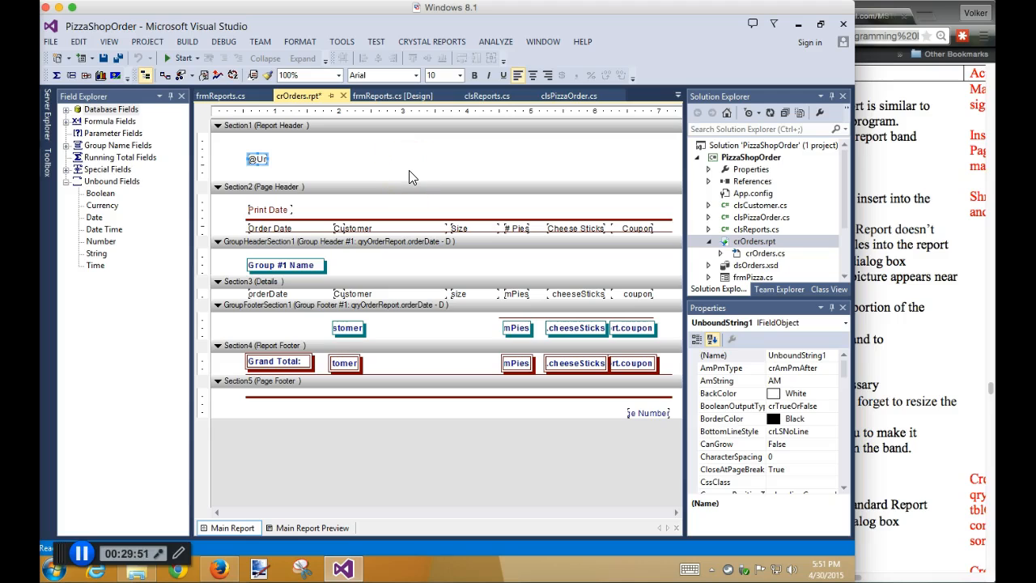
key(Delete)
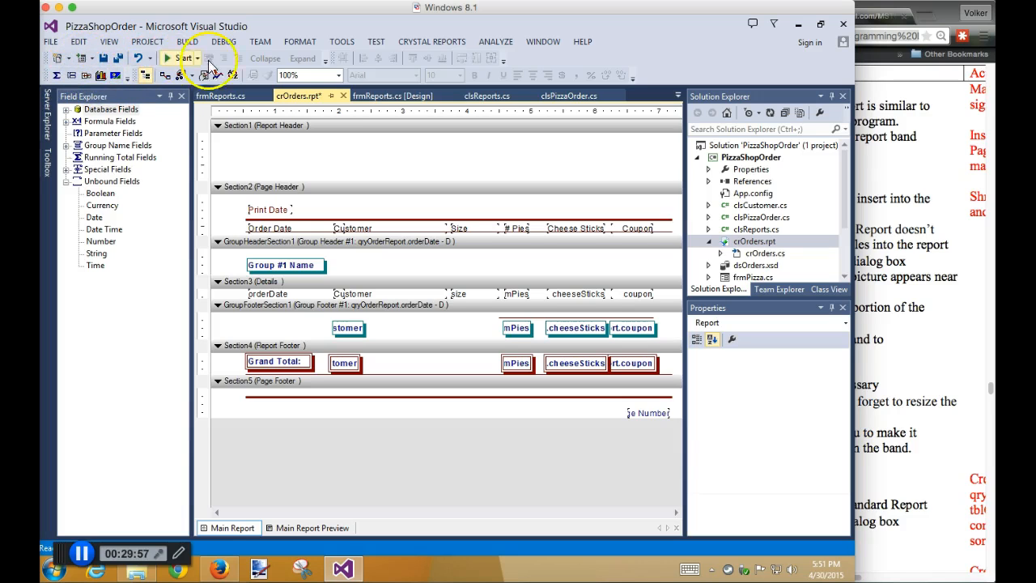
Browse the database, special and unbound field lists for a field suited to a report title
click(66, 181)
click(66, 109)
click(66, 110)
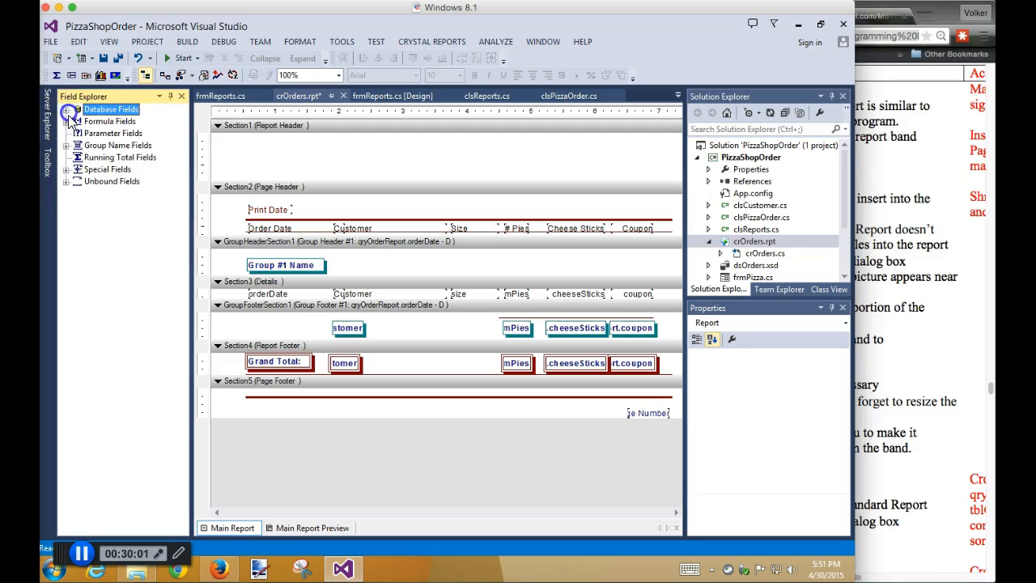
click(66, 170)
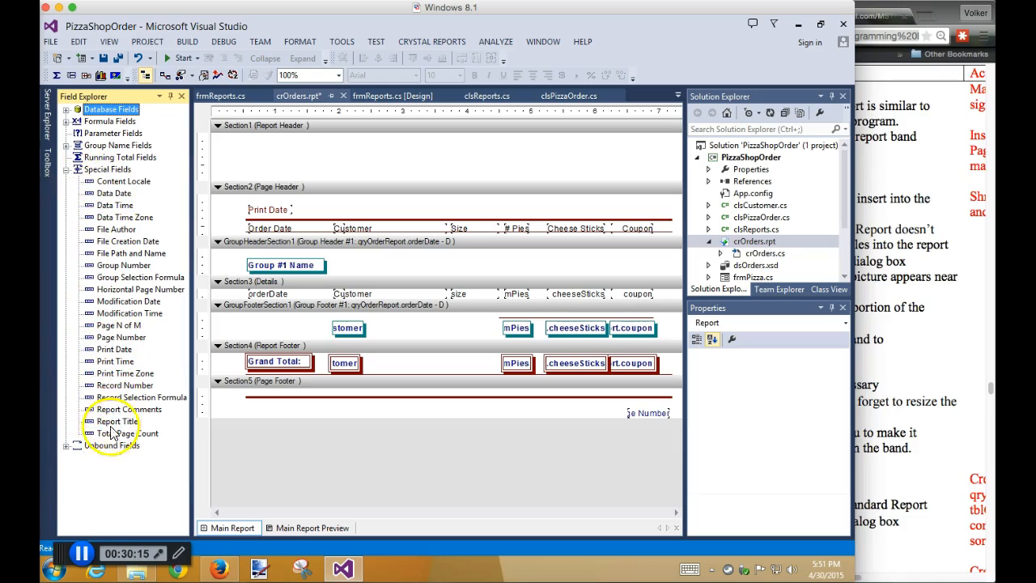
click(66, 445)
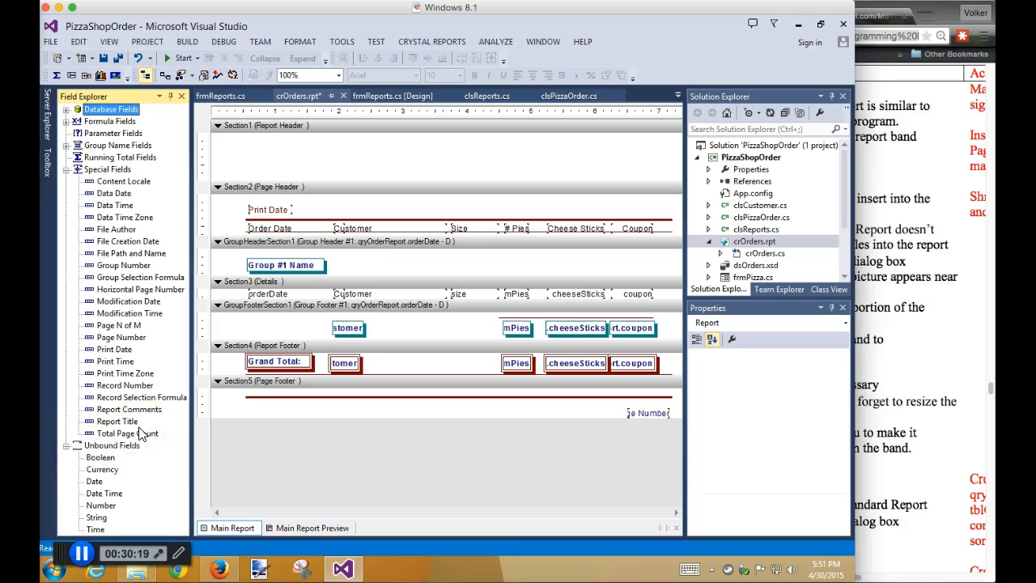
Copy the Print Date field from the Page Header into the Report Header, and delete the copy
drag(136, 423, 280, 210)
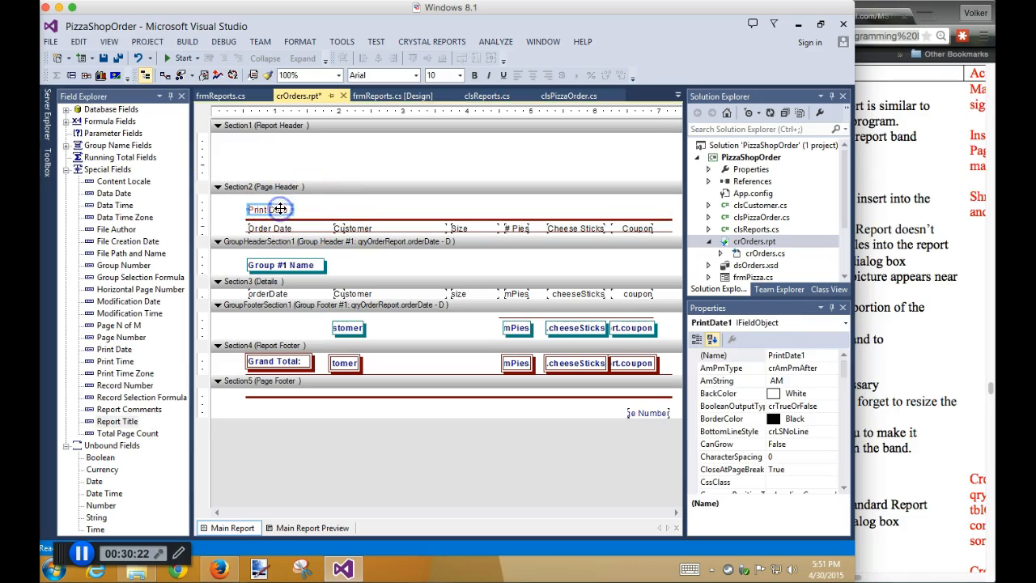
right_click(270, 158)
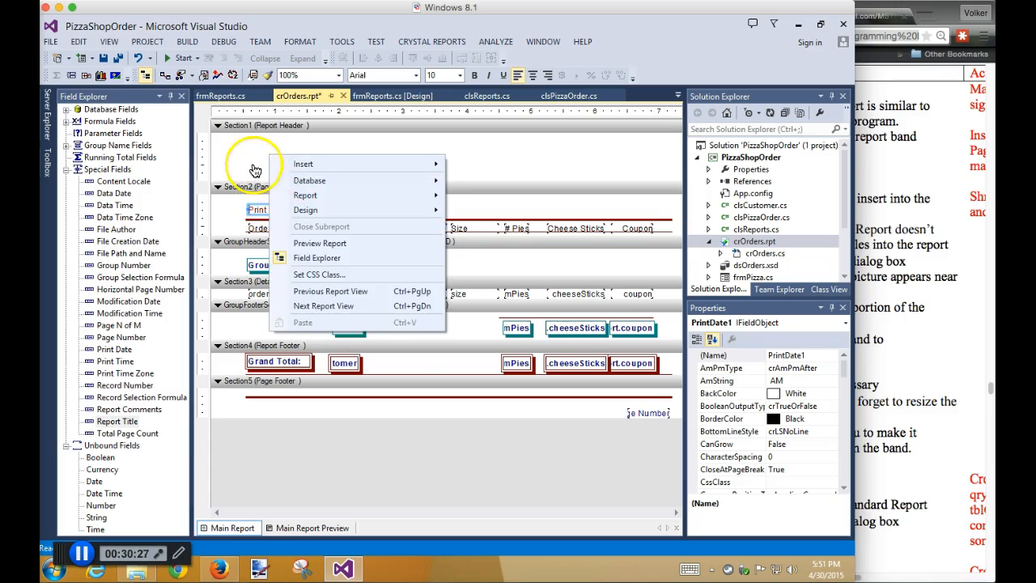
right_click(261, 210)
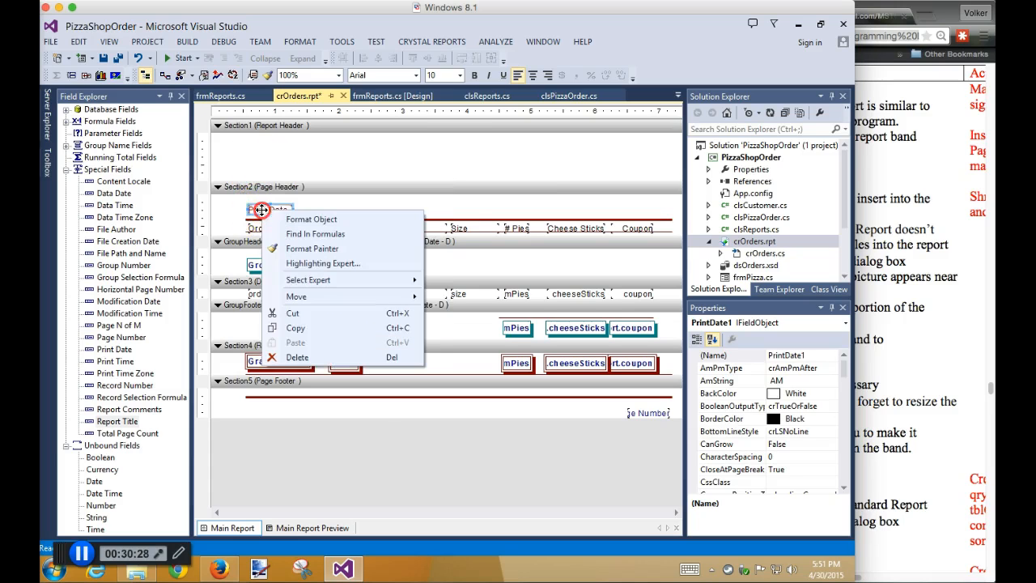
click(296, 328)
click(269, 157)
key(ctrl+v)
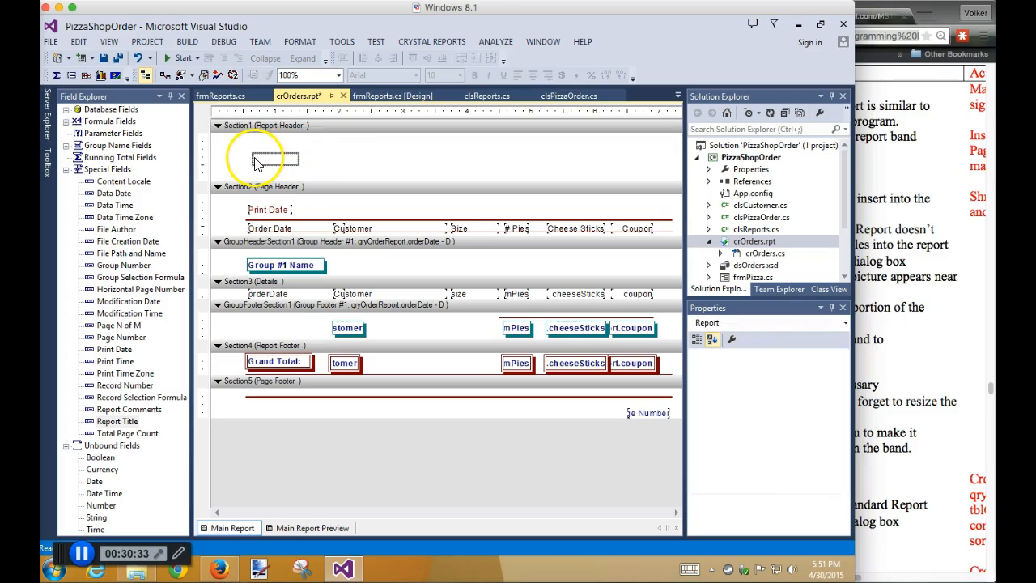
click(252, 158)
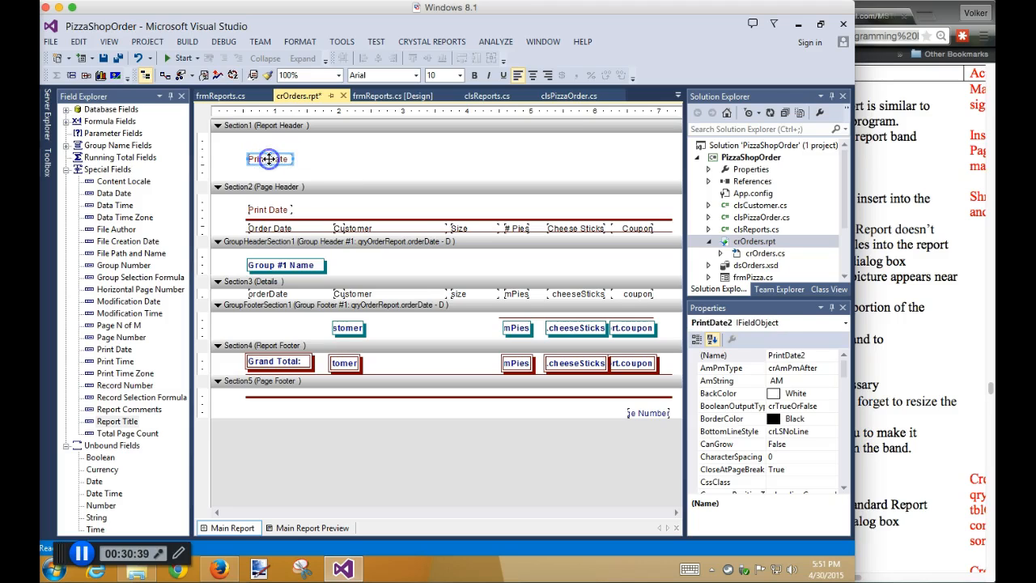
right_click(266, 159)
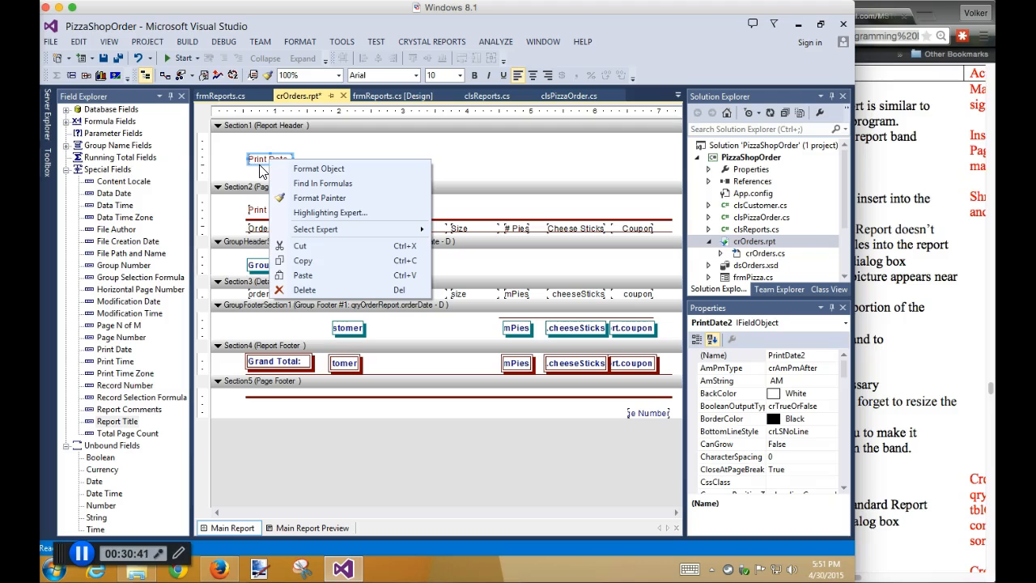
click(263, 164)
key(Delete)
Move the Order Date heading from the Page Header into the Report Header, and undo the move
click(273, 228)
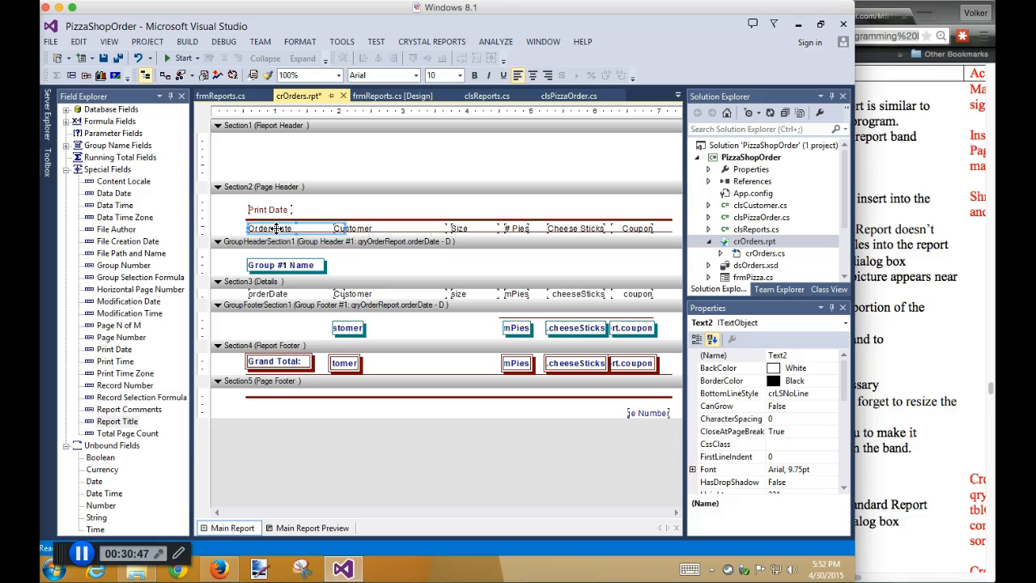
drag(276, 229, 268, 159)
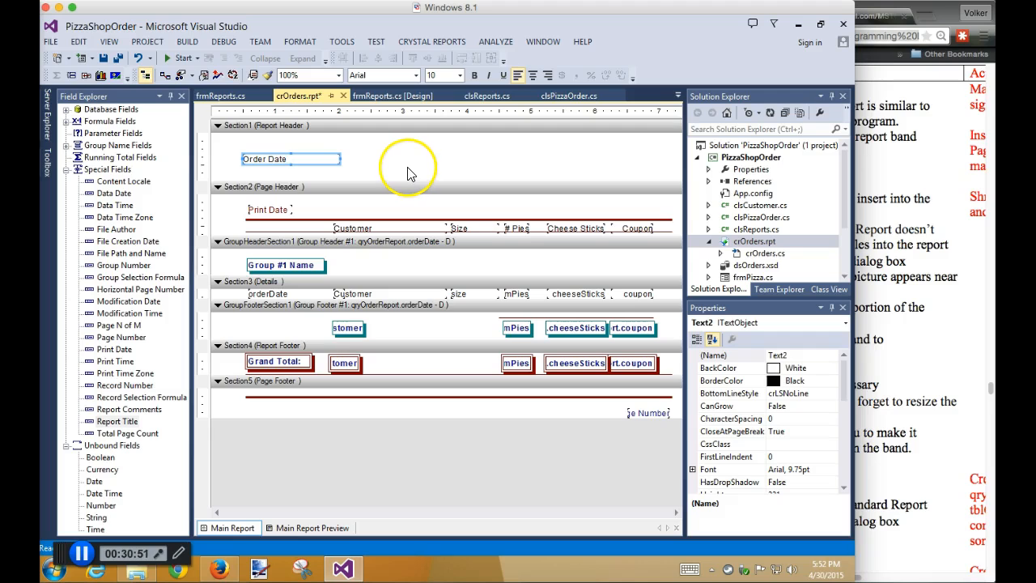
key(ctrl+z)
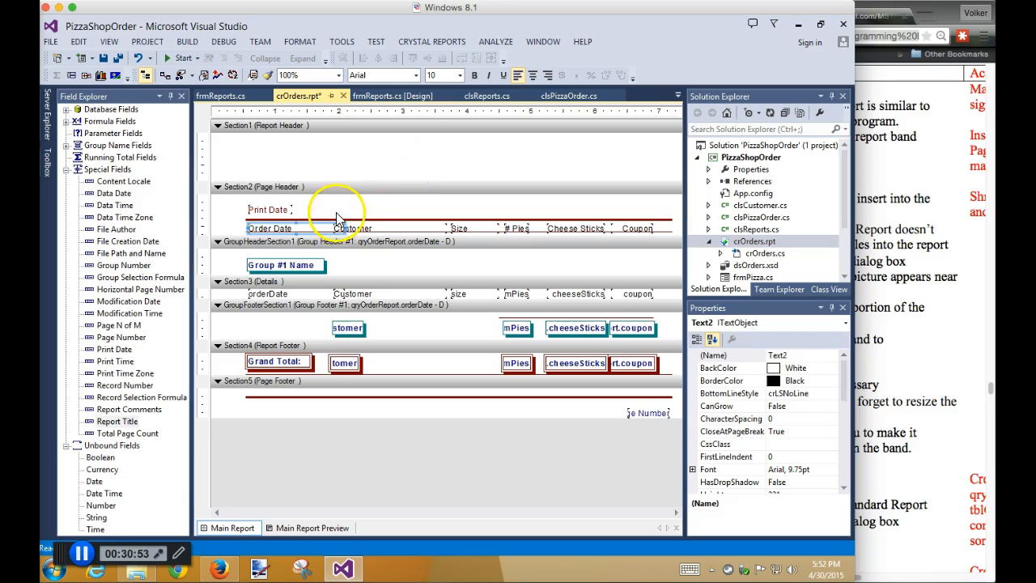
Place a copy of the Order Date heading in the Report Header and change its text to "Order Report"
click(301, 157)
drag(320, 161, 247, 159)
double_click(314, 159)
drag(314, 159, 248, 159)
text(Order Report)
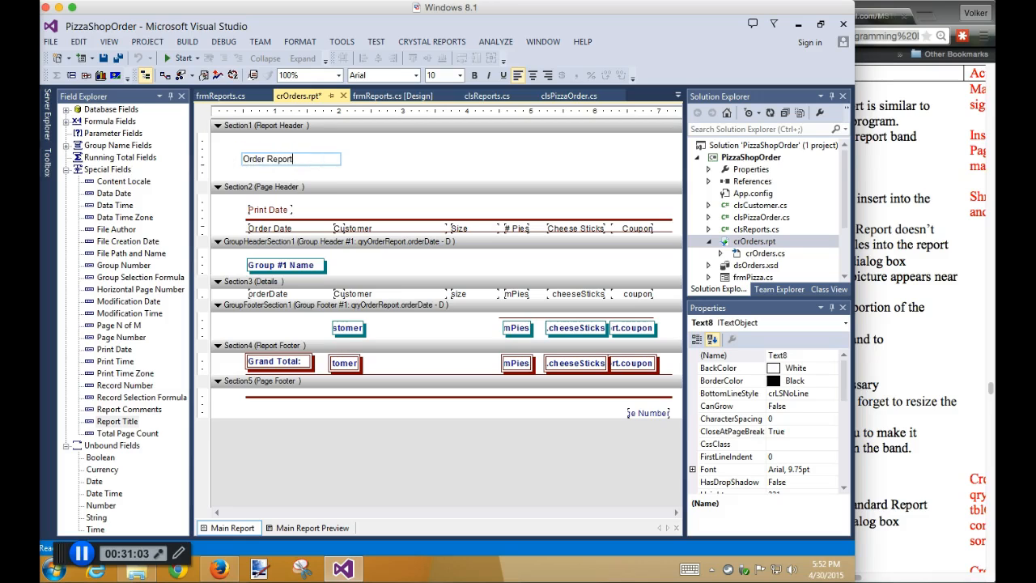
Set the font size of the title text object in the Report Header to 22
click(461, 75)
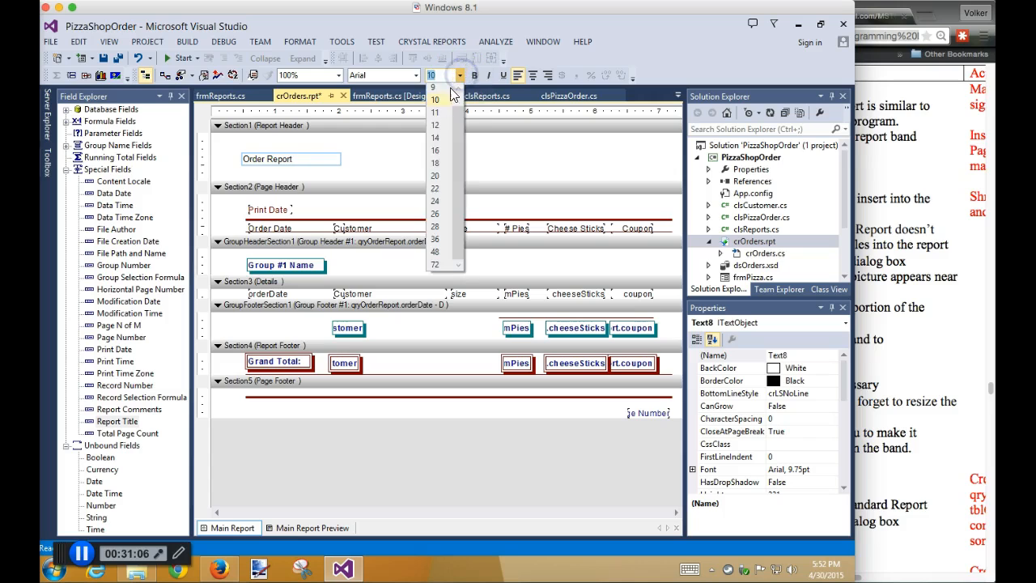
click(428, 189)
click(380, 167)
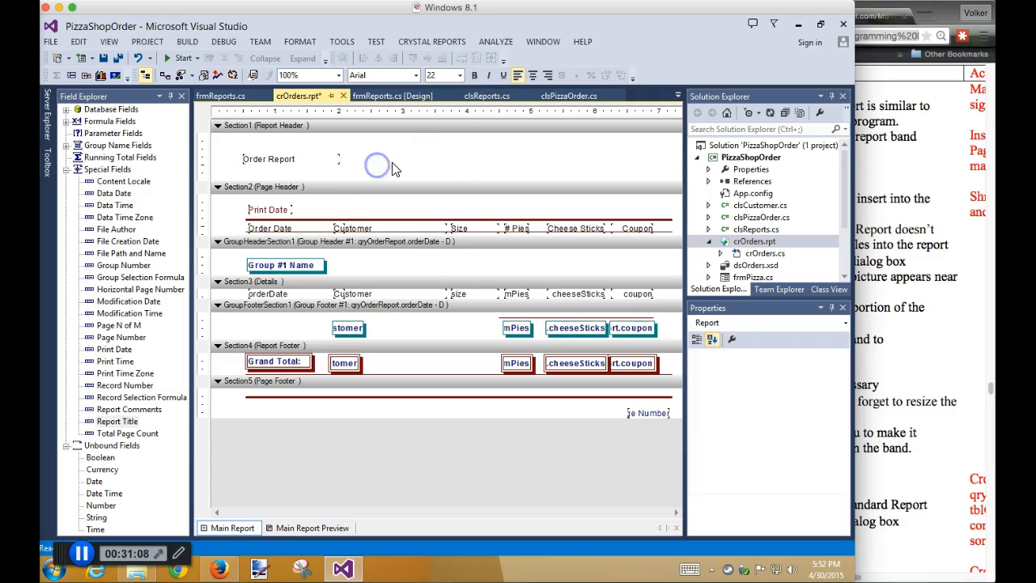
click(332, 162)
click(460, 76)
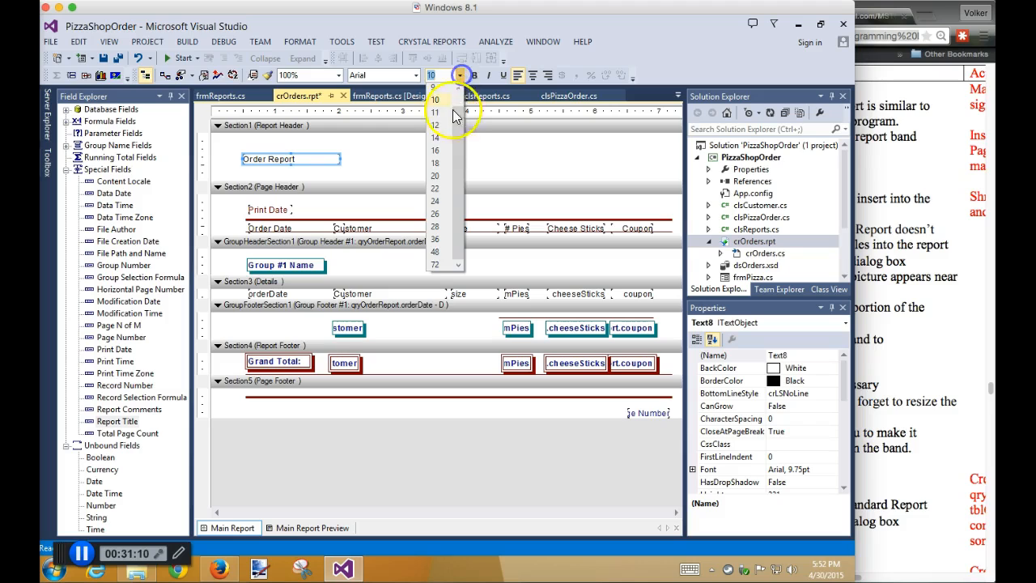
click(435, 190)
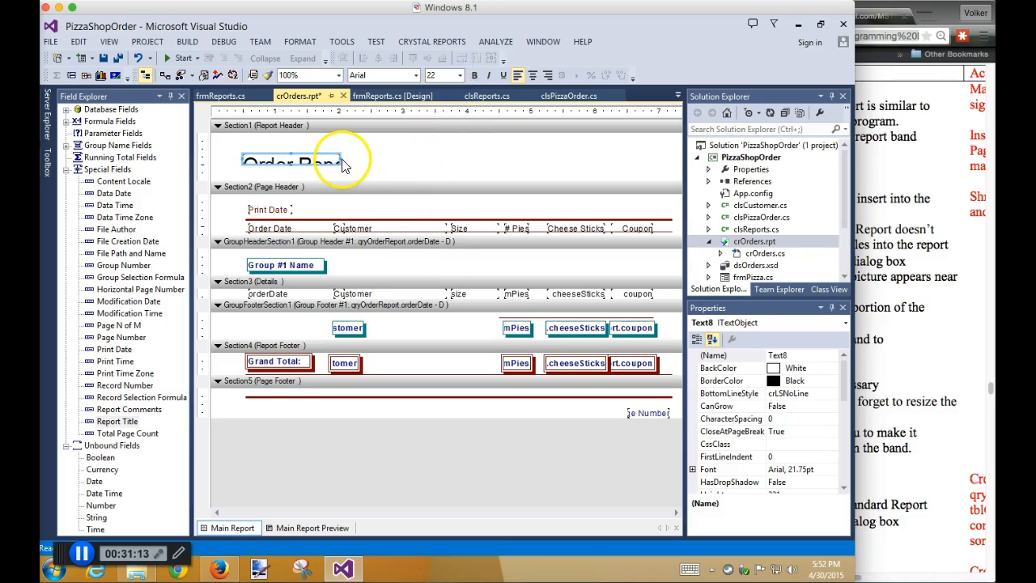
Widen and heighten the title box to fit its text, and change the title to "Orders Report"
drag(341, 159, 441, 159)
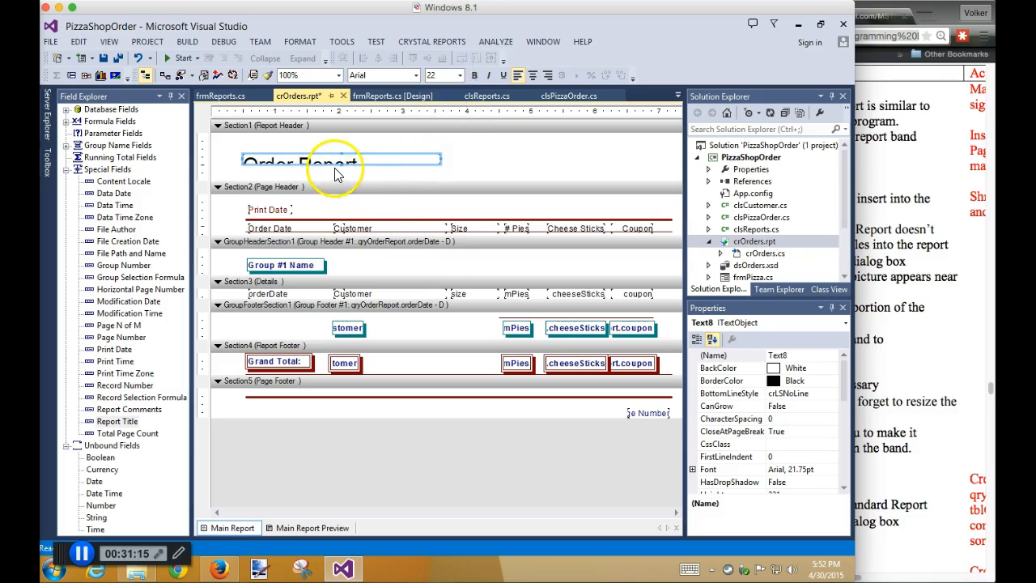
drag(342, 164, 343, 177)
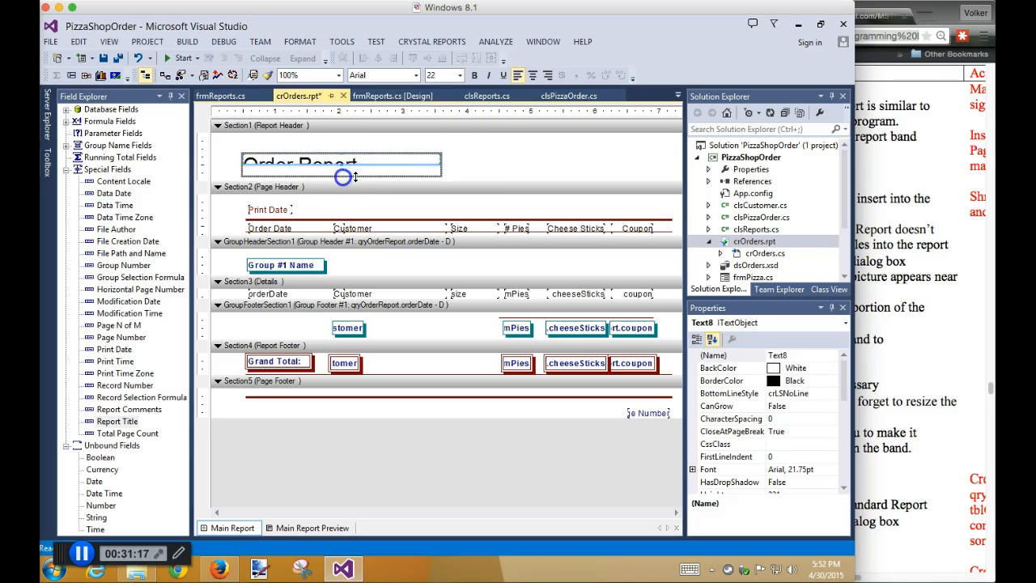
double_click(300, 165)
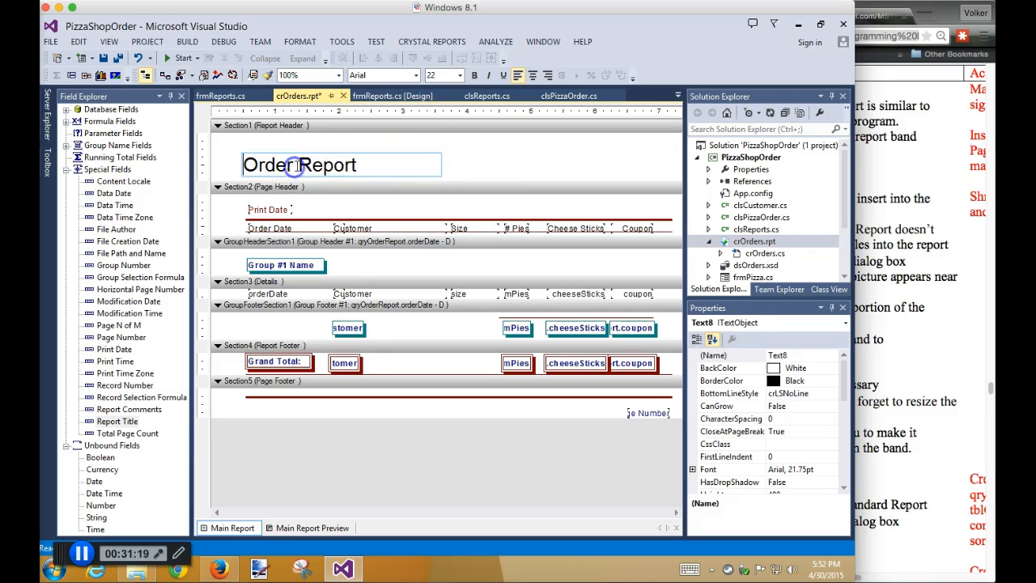
text(s)
click(511, 157)
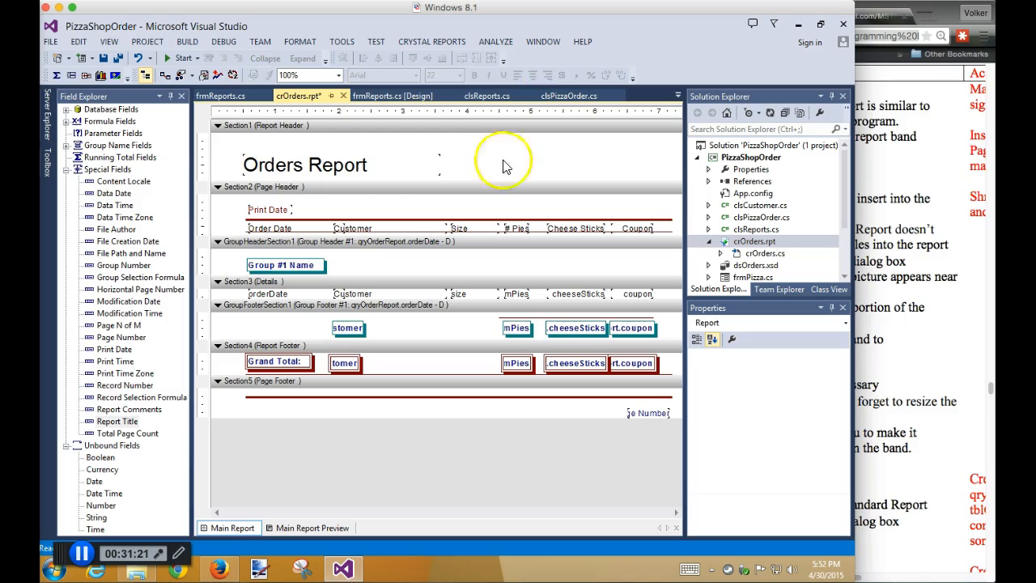
Move the title to the upper edge of the Report Header and shrink the section's height to fit closely beneath it
click(332, 162)
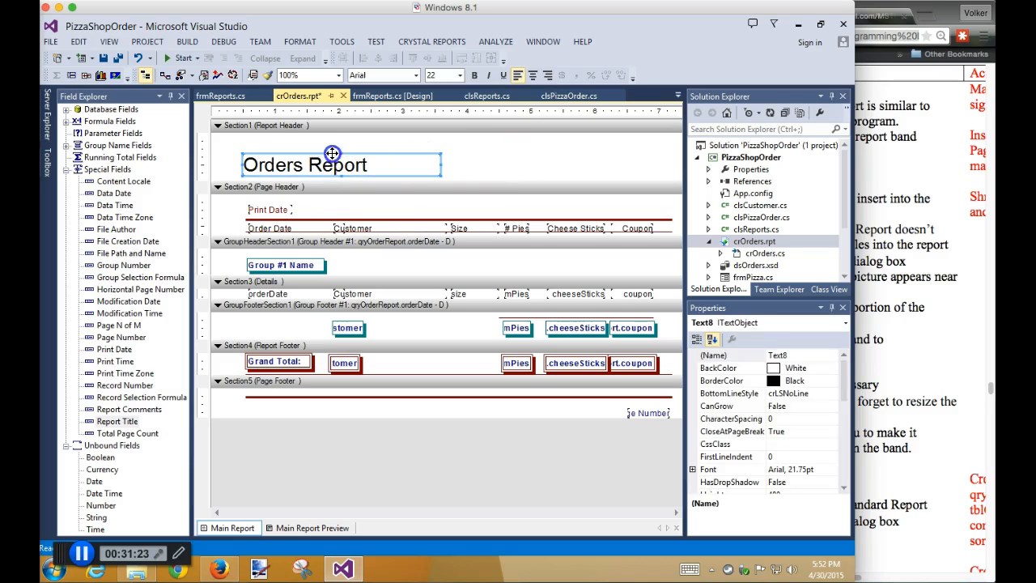
drag(330, 150, 324, 134)
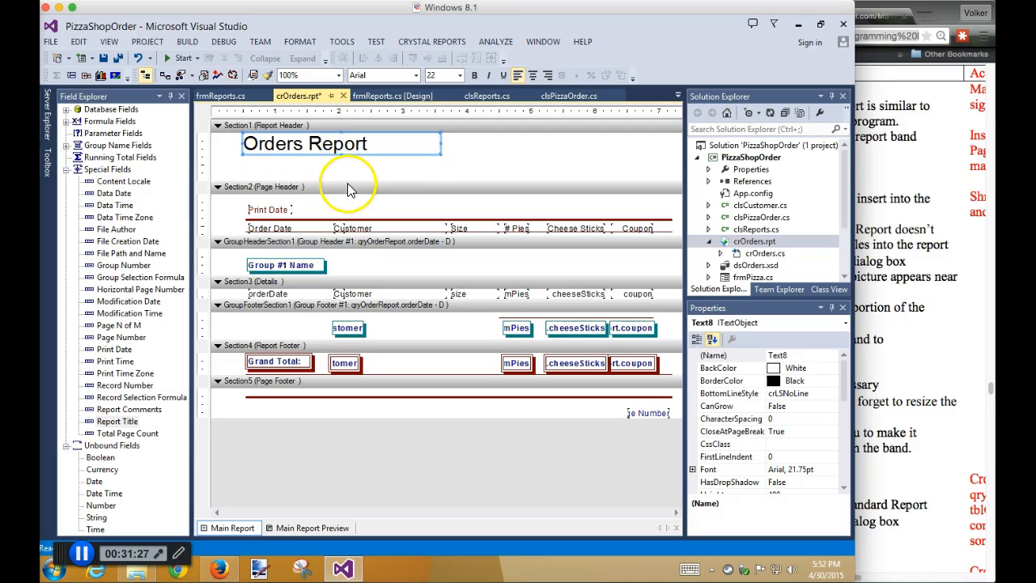
drag(347, 183, 347, 164)
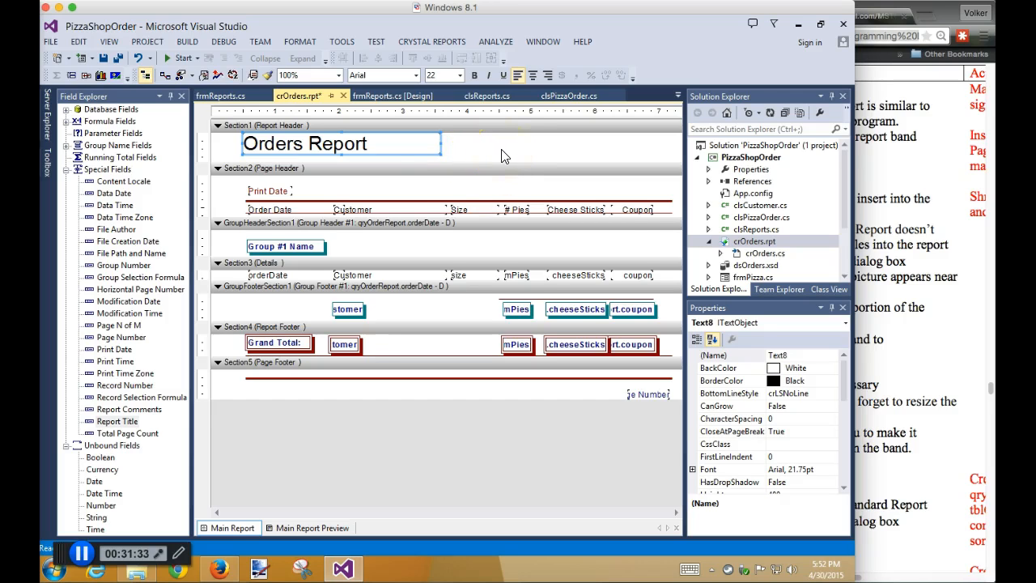
Enlarge the Details section's height well below its field row, and undo the resize
drag(467, 283, 461, 380)
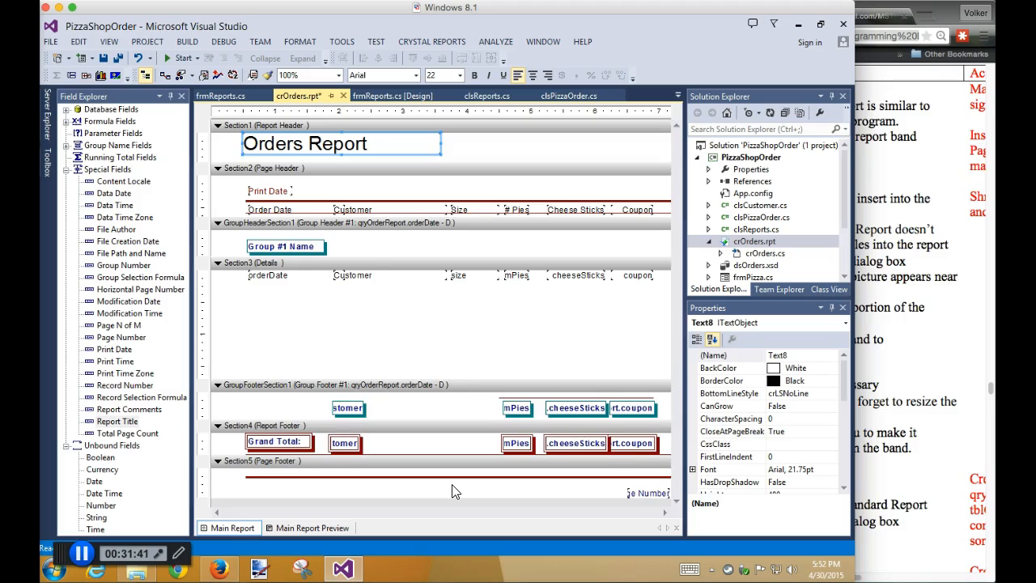
key(ctrl+z)
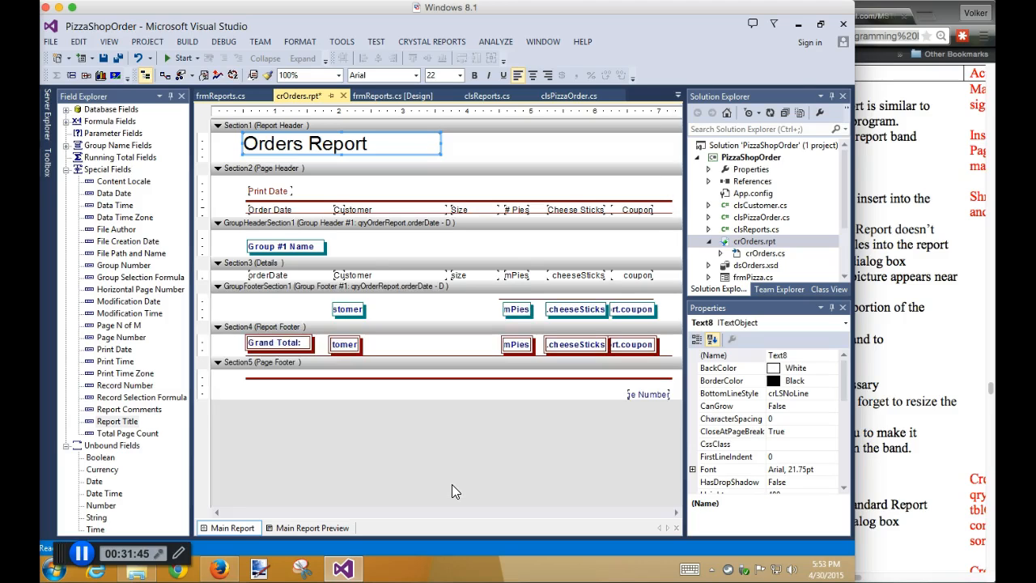
Enlarge the Page Footer section's height, and move its red line and page number field down to the section's lower edge
click(451, 325)
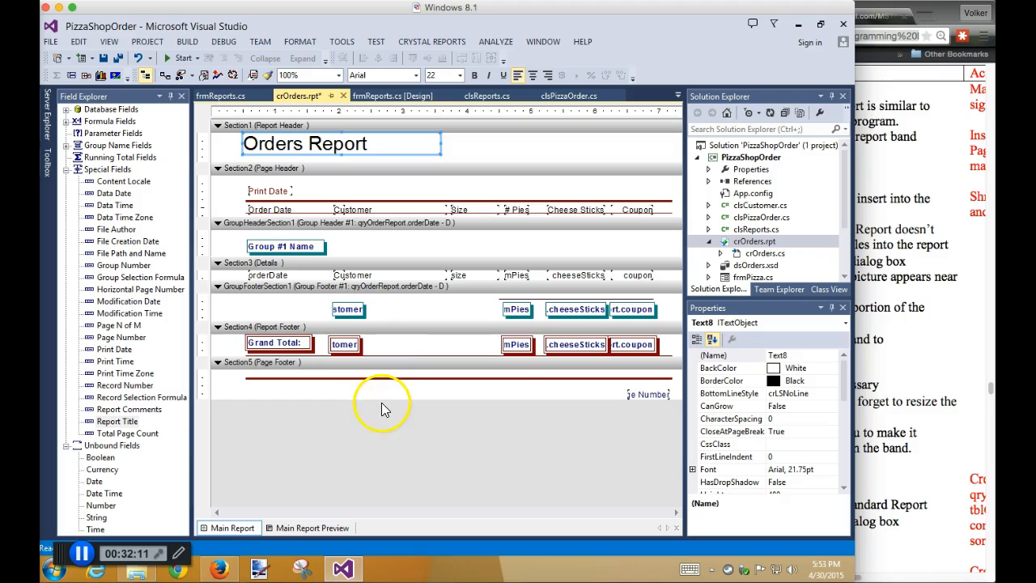
drag(381, 400, 376, 484)
drag(652, 423, 544, 372)
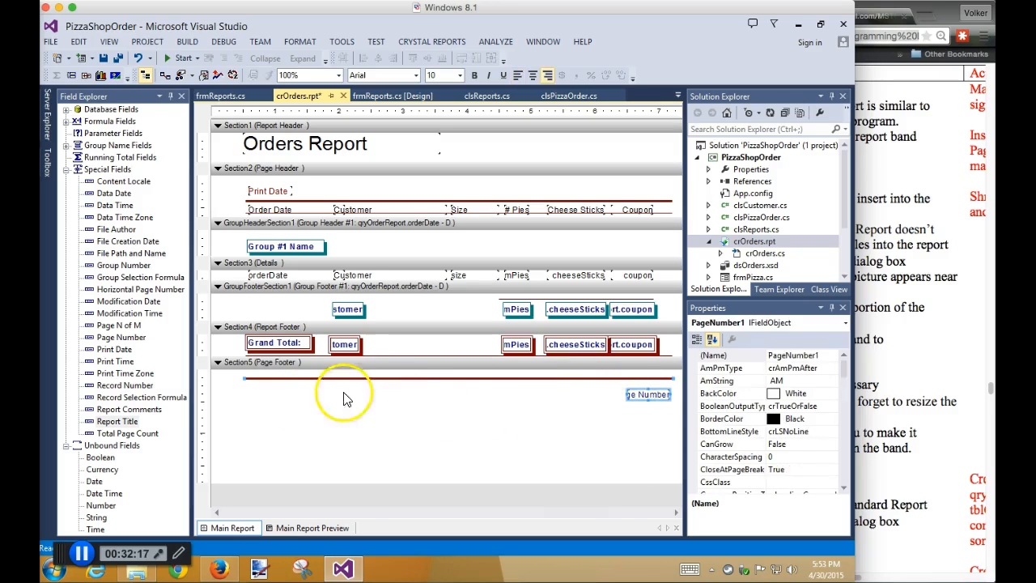
key(Down)
key(Down)
key(Down)
key(Down)
key(Down)
key(Down)
key(Down)
key(Down)
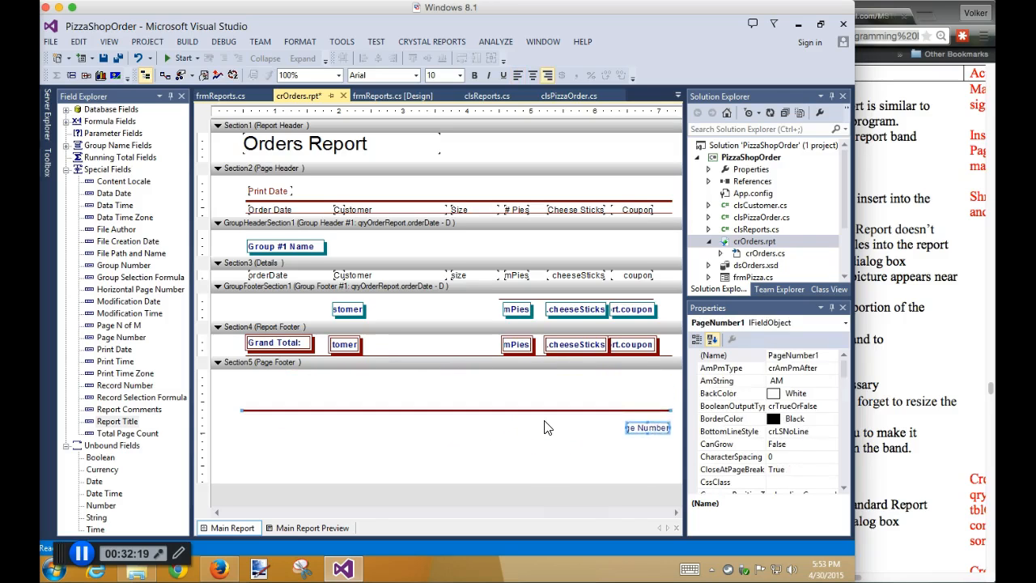
key(Down)
key(Down)
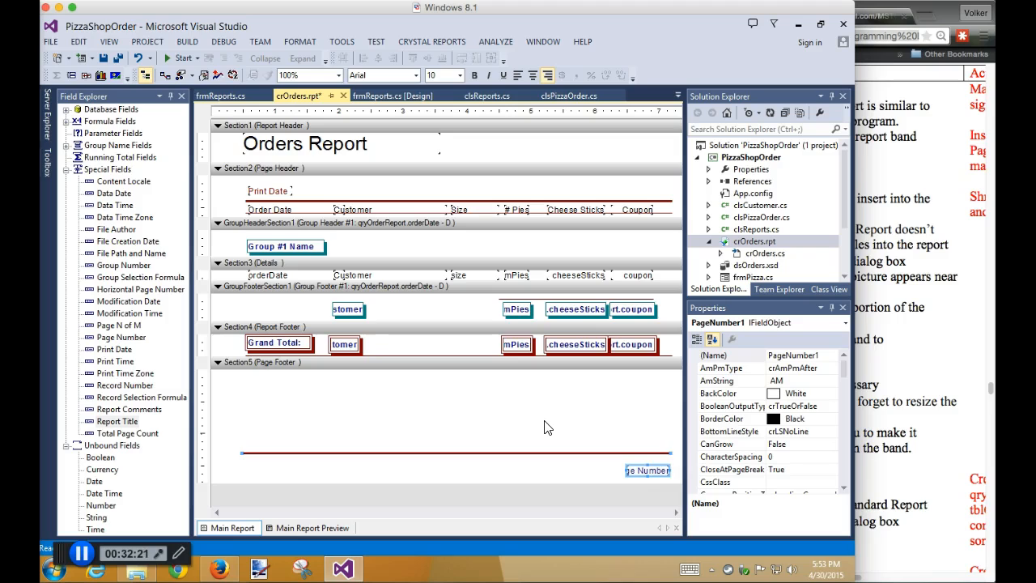
key(Down)
click(512, 417)
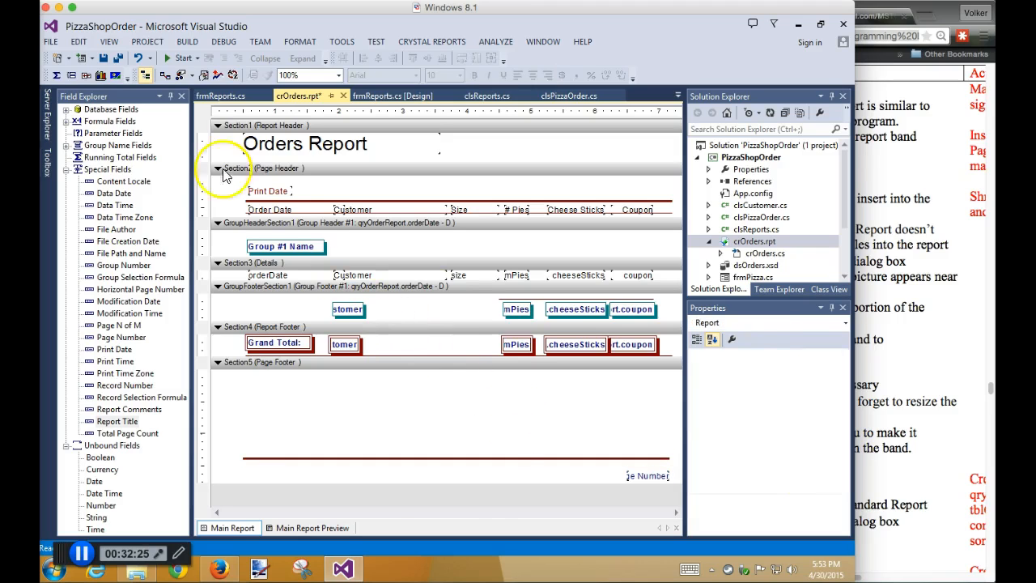
Insert the pizza chef picture from the desktop image files at the upper-left of the Page Footer section
click(115, 77)
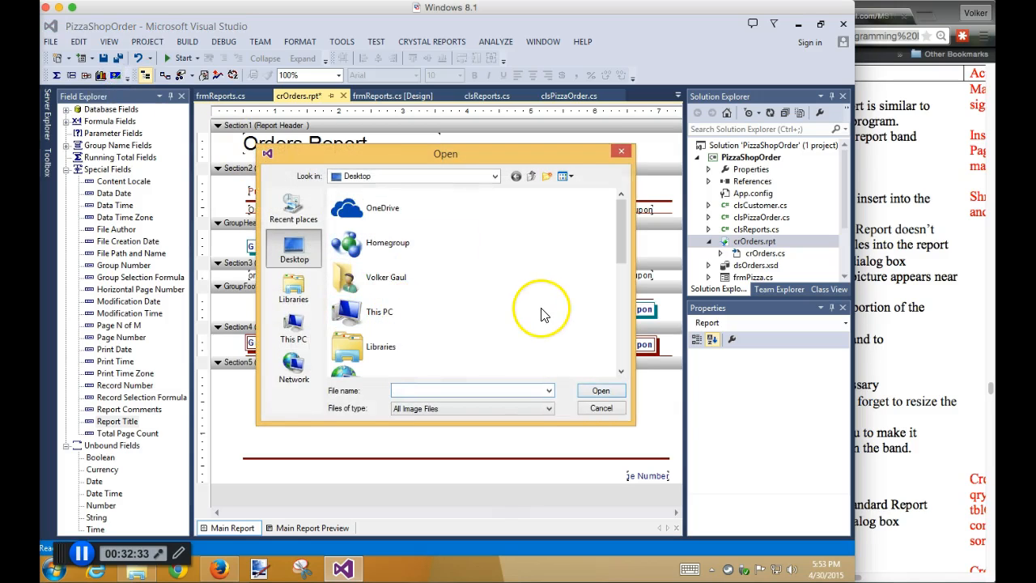
drag(619, 219, 615, 380)
click(359, 363)
click(401, 362)
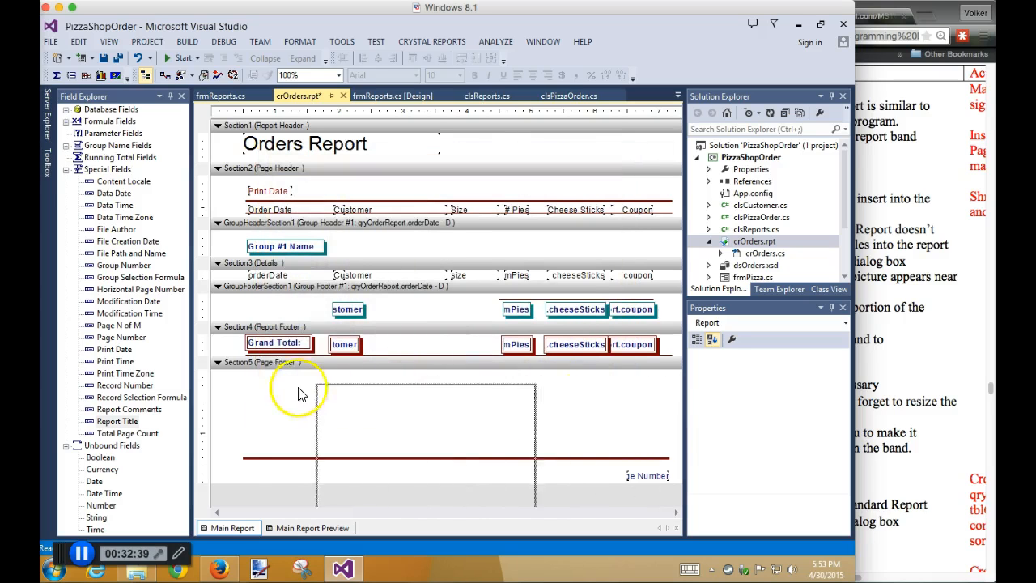
click(251, 384)
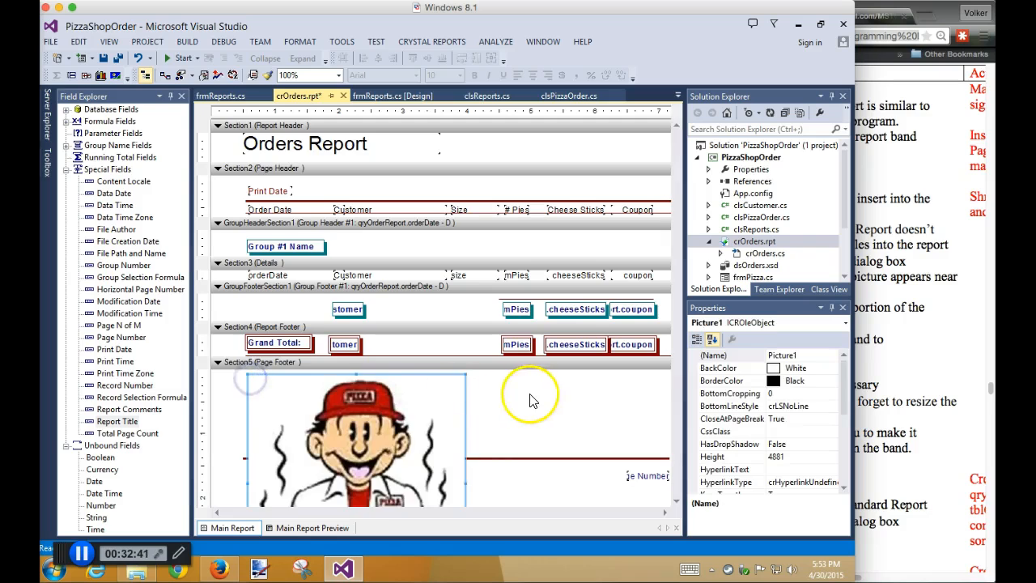
Stretch the pizza picture wide and flat above the footer line, and undo the resize
scroll(547, 401, down, 3)
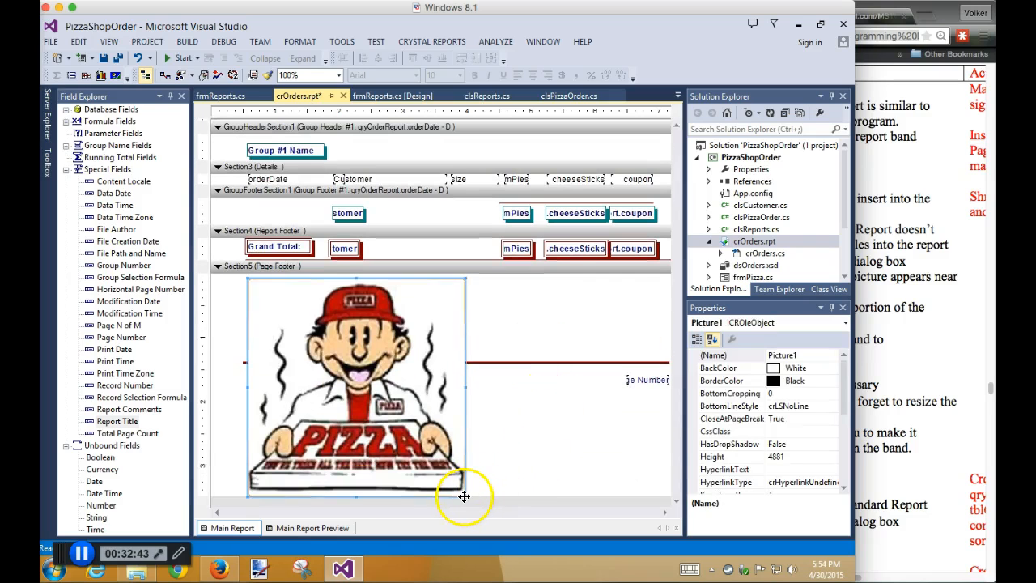
drag(466, 496, 633, 327)
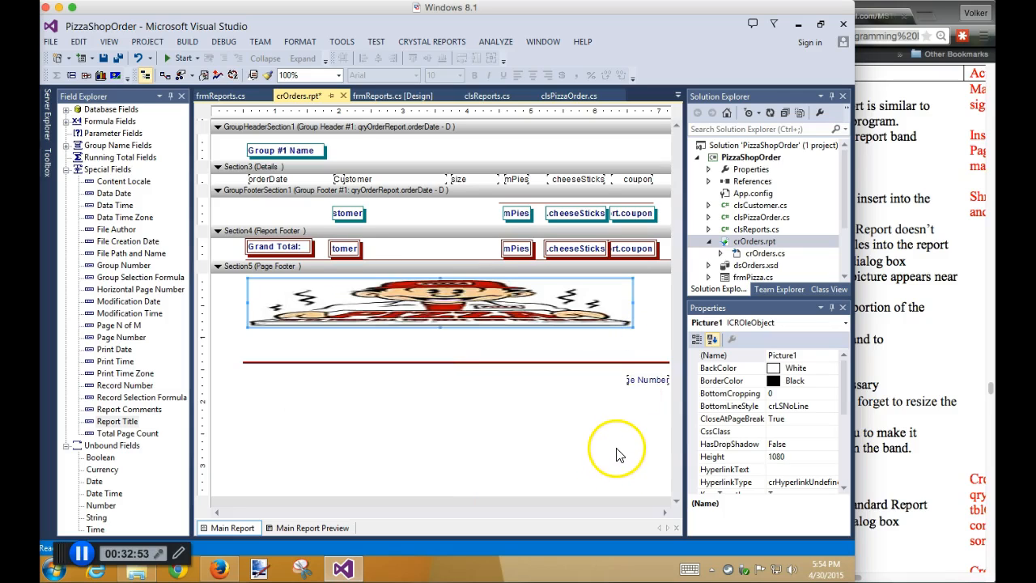
key(ctrl+z)
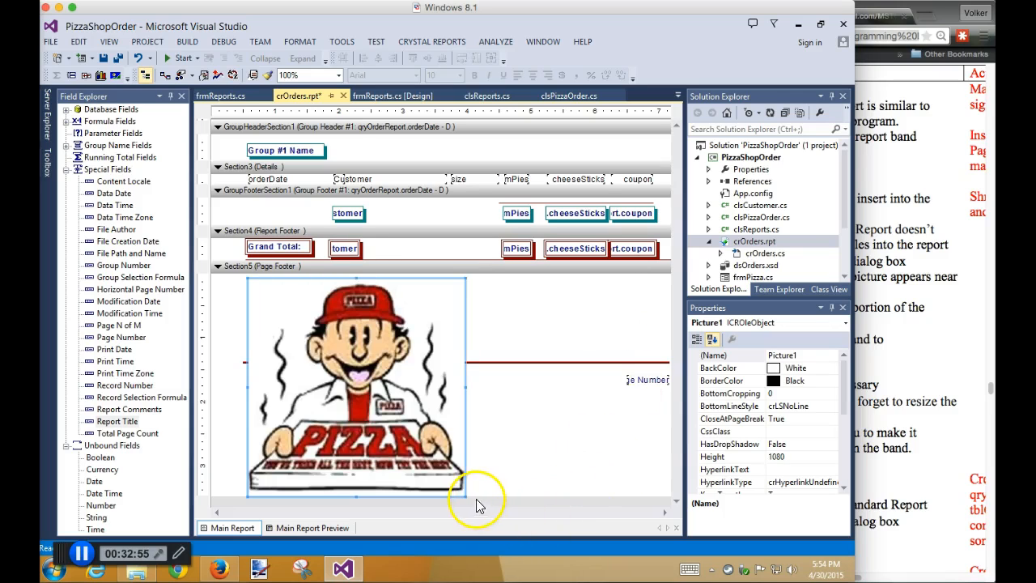
Shrink the pizza picture proportionally to a height of about 1800 above the footer line, and reduce the Page Footer's height to fit its contents
drag(467, 494, 334, 361)
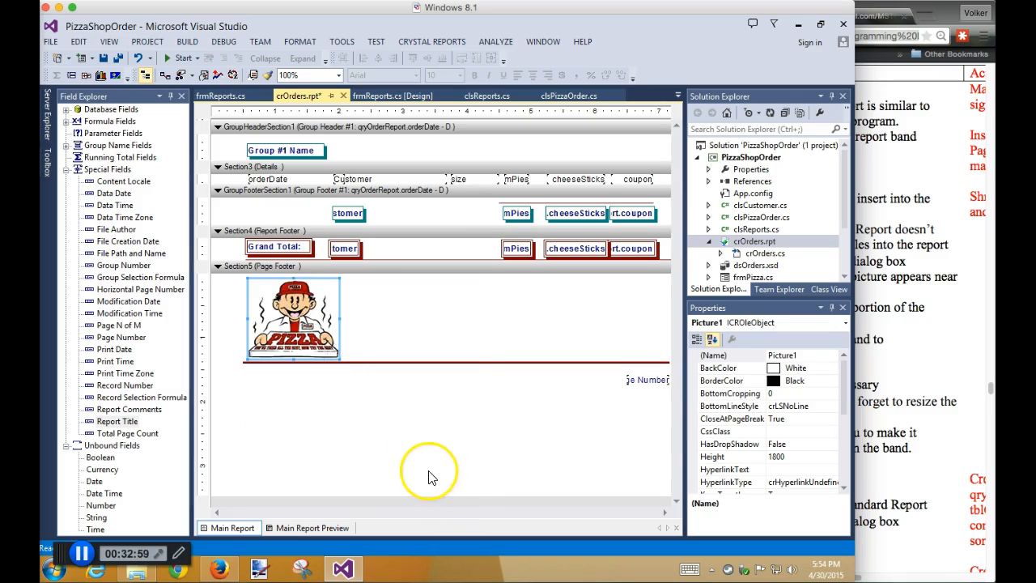
click(429, 474)
drag(450, 497, 450, 300)
mouse_move(606, 559)
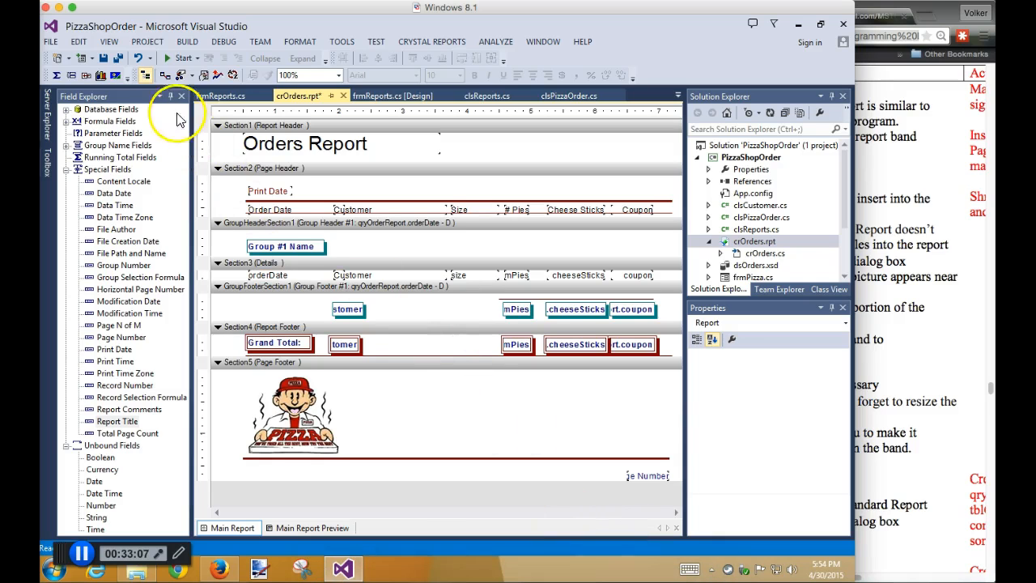
Run the program to check the title and footer picture on the report's first page, and close the report form
click(181, 61)
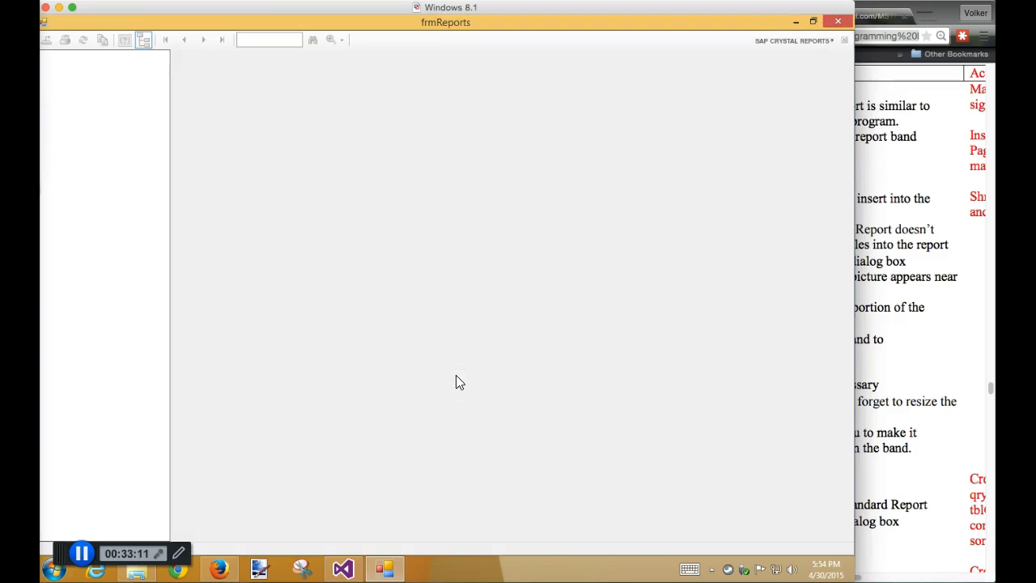
scroll(655, 291, down, 3)
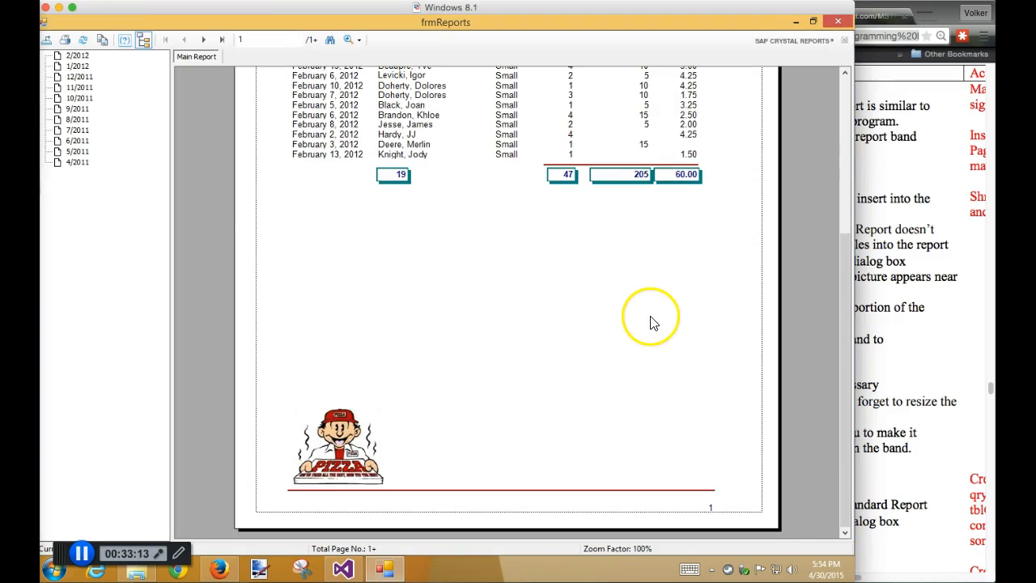
scroll(653, 322, up, 3)
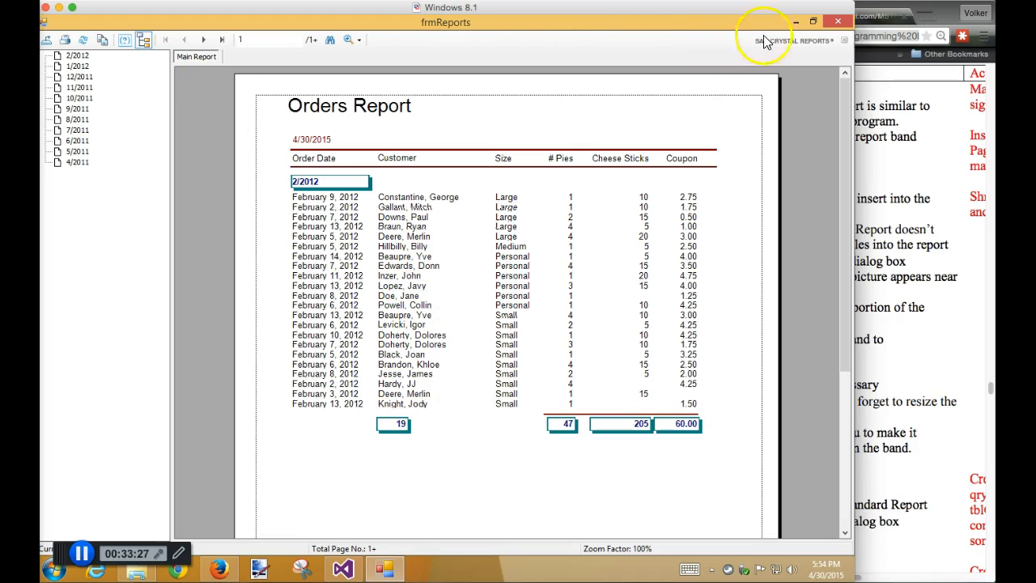
click(837, 21)
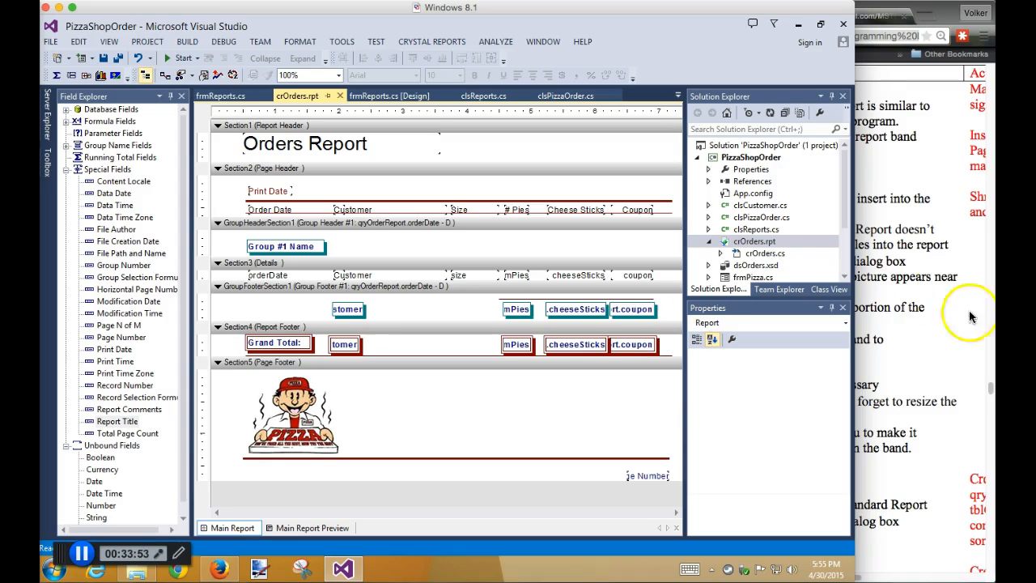
Switch to the course notes in the browser, examine the sections from labels through report parameters and multi-column reports, and return to Visual Studio
click(917, 299)
scroll(823, 381, down, 5)
scroll(822, 380, down, 8)
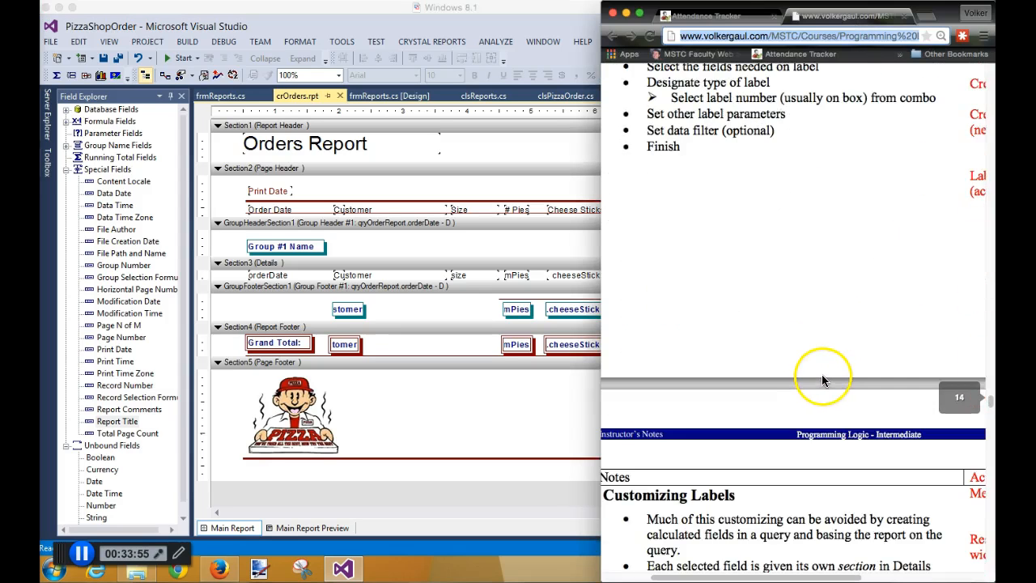
scroll(815, 385, down, 10)
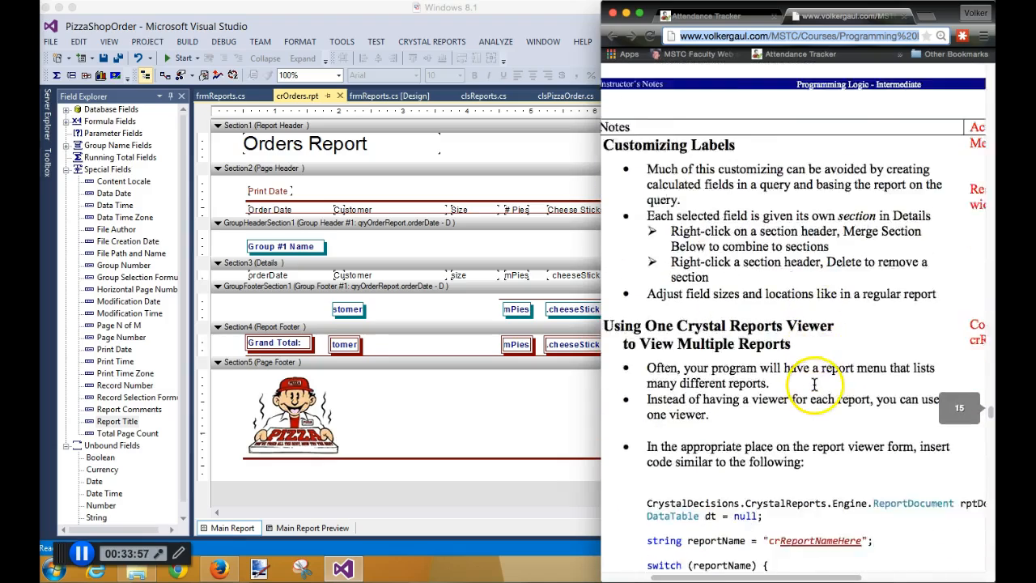
scroll(811, 390, down, 10)
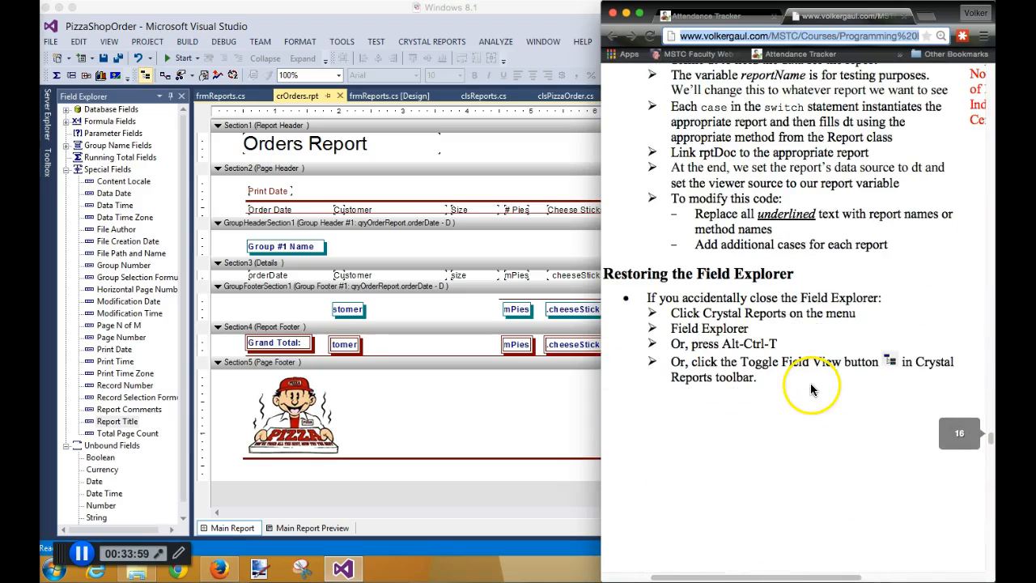
scroll(808, 389, down, 6)
scroll(807, 385, down, 7)
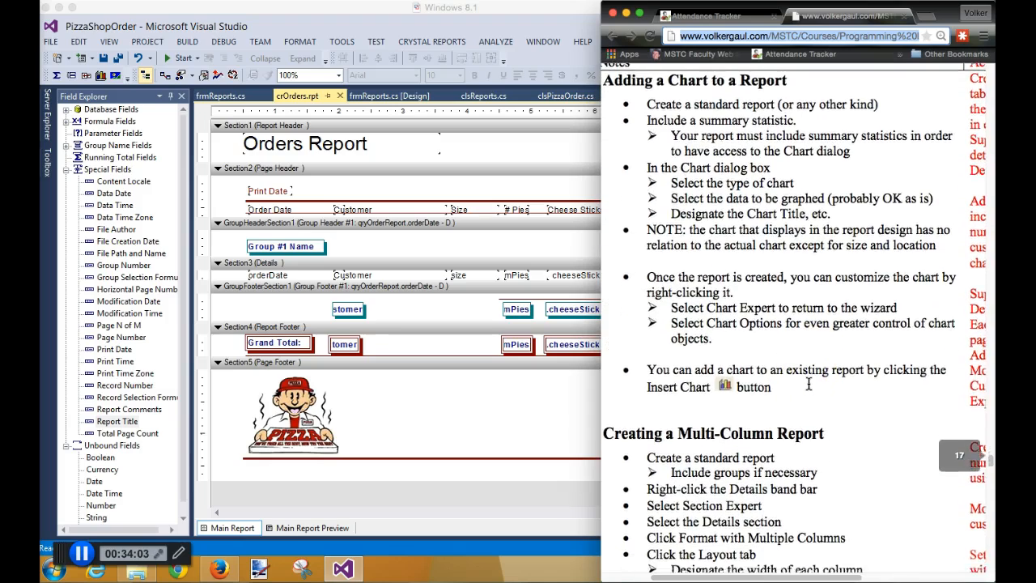
scroll(808, 384, down, 18)
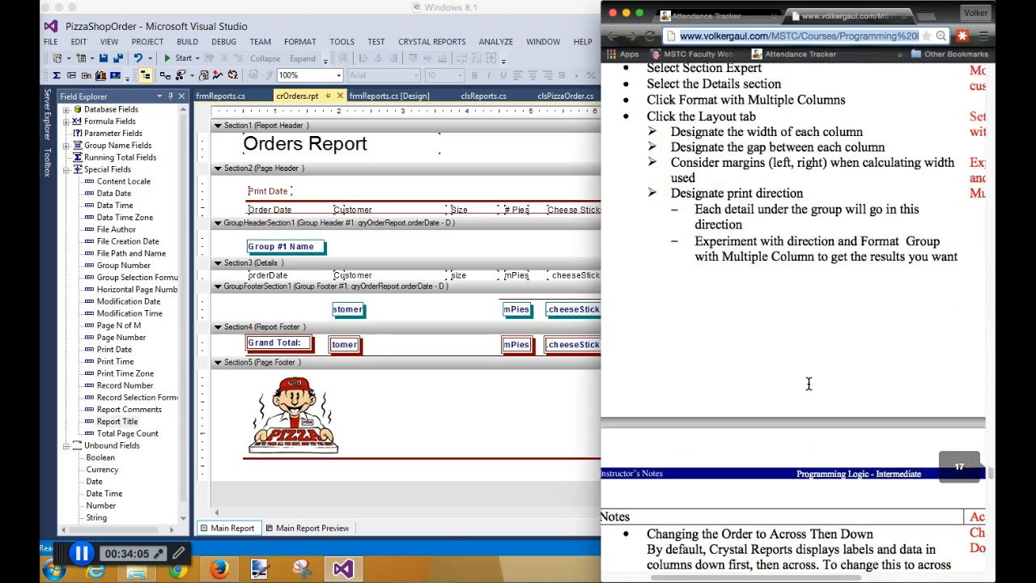
scroll(808, 387, down, 6)
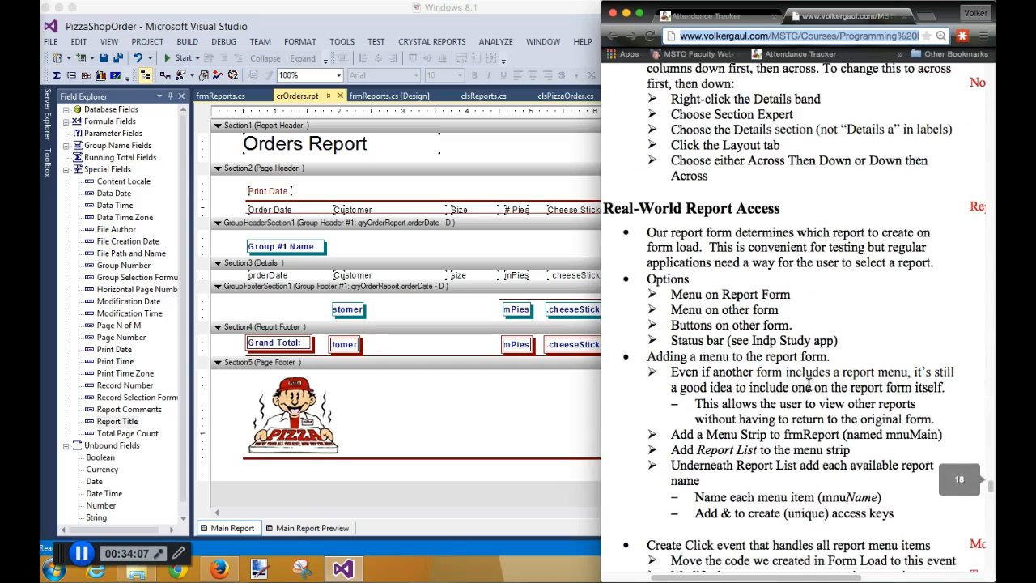
scroll(807, 390, down, 18)
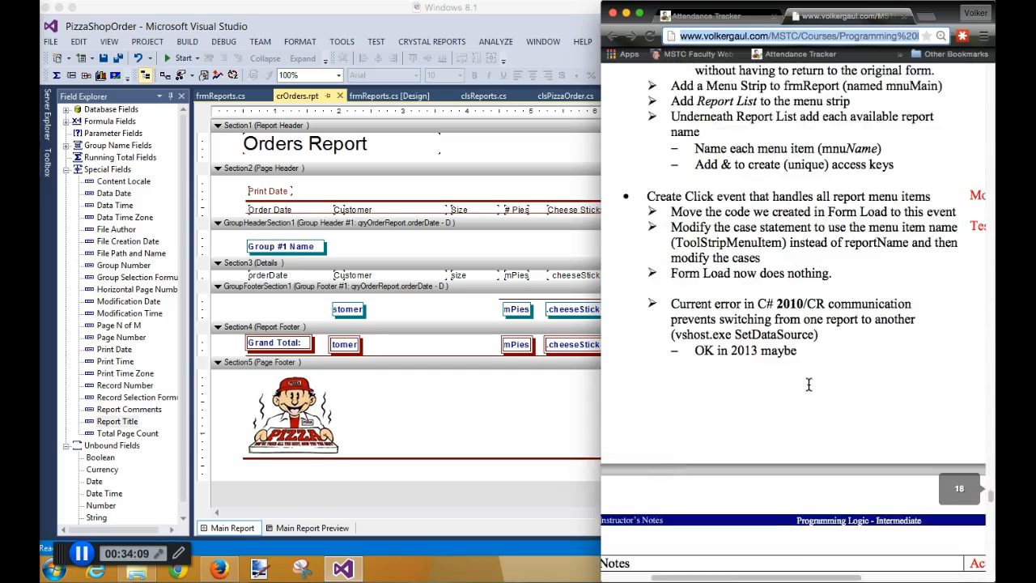
scroll(810, 390, down, 2)
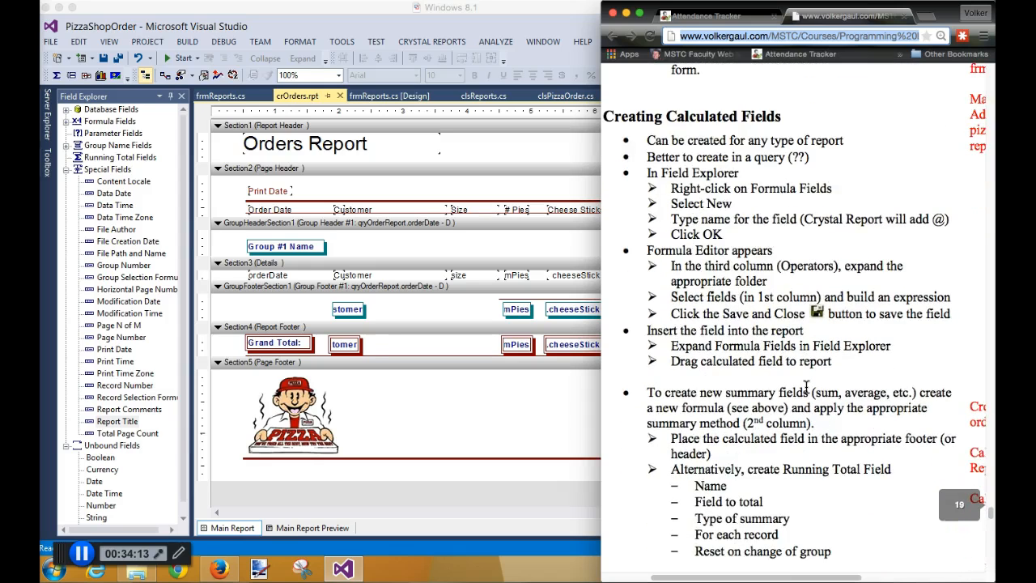
scroll(806, 386, down, 20)
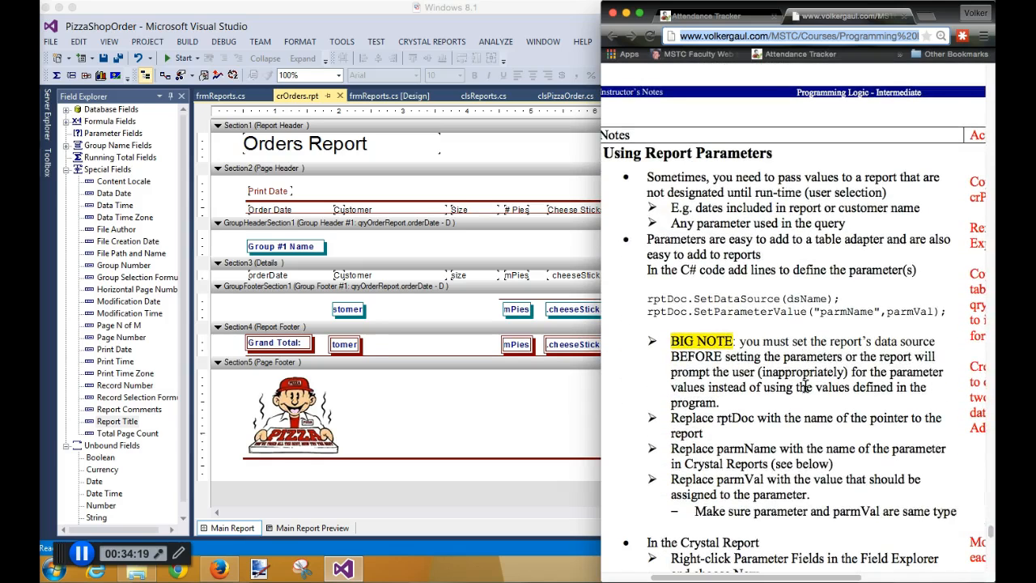
scroll(805, 386, up, 20)
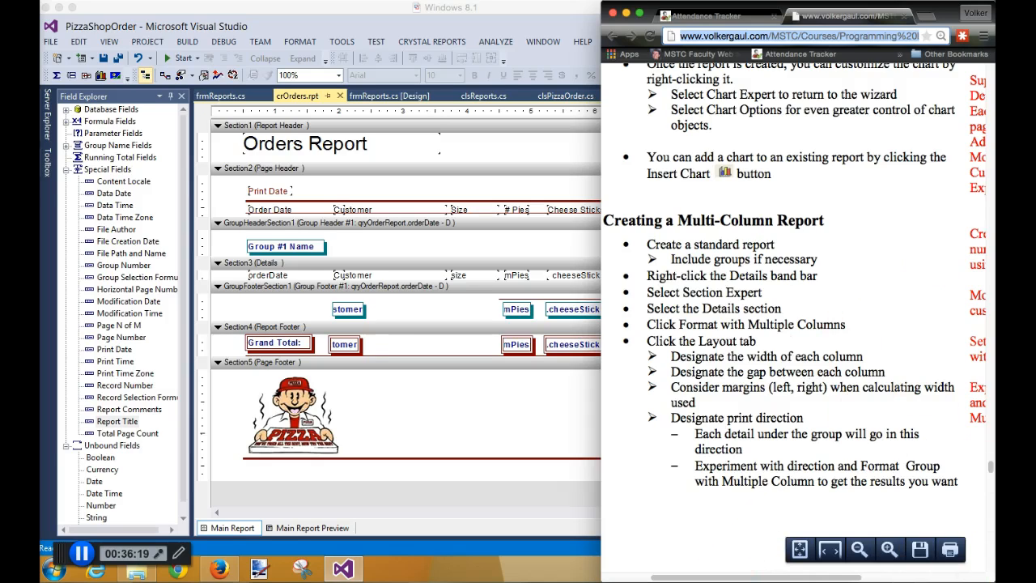
click(495, 444)
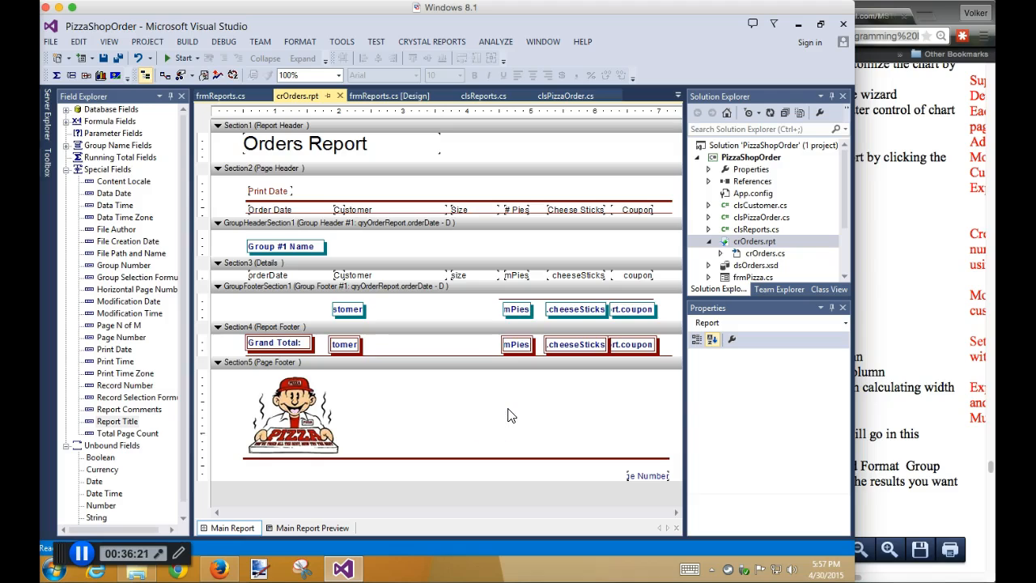